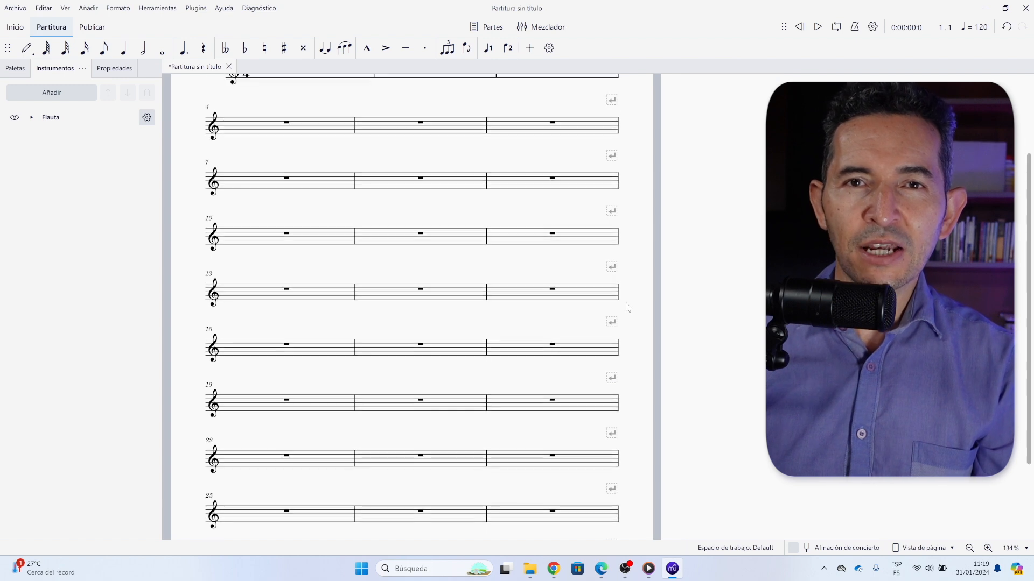
Step: Select measures 4 to 6 in the second system as a range and clear the selection
scroll(626, 305, "down", 4)
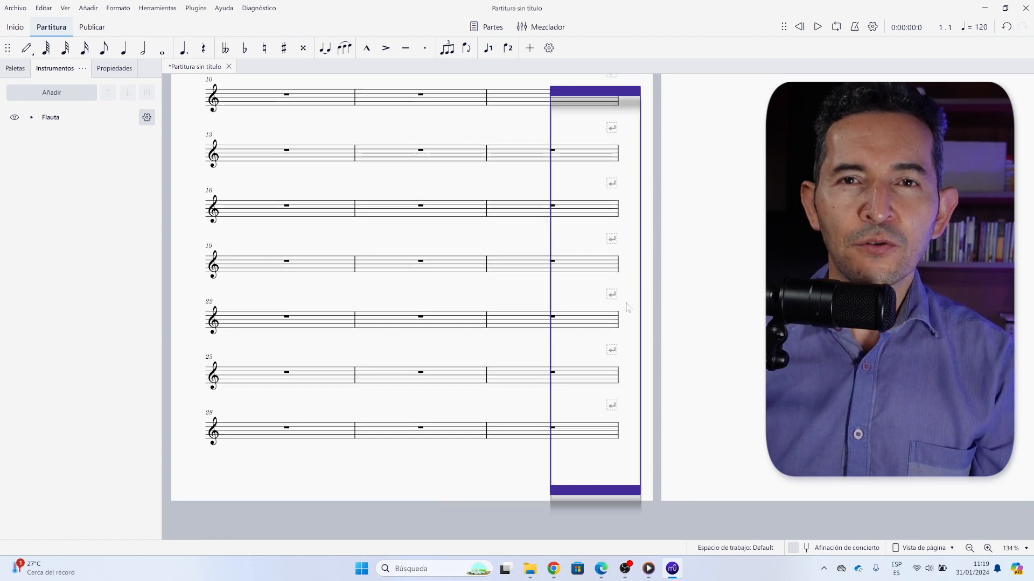
scroll(626, 307, "down", 1)
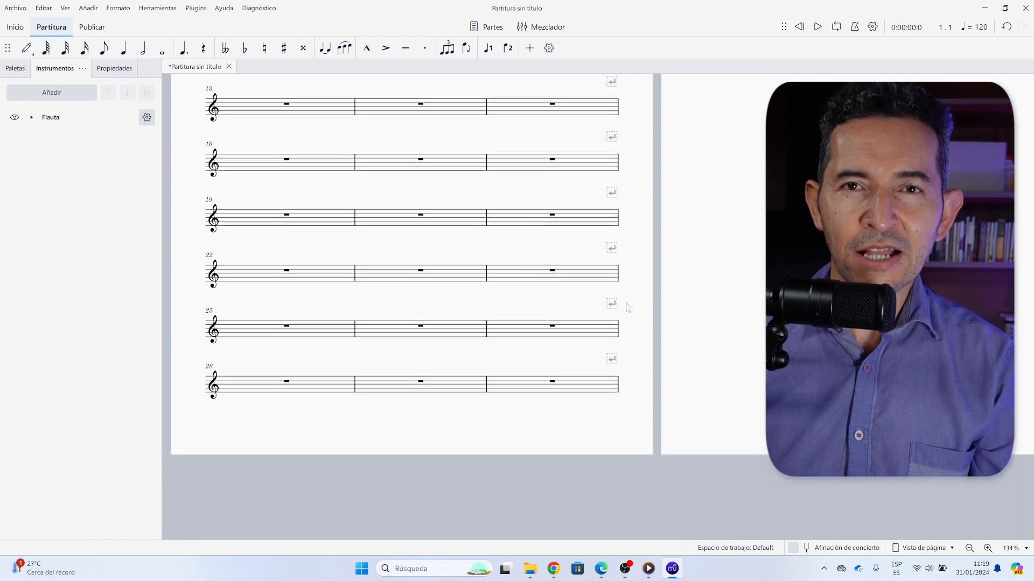
scroll(626, 307, "up", 8)
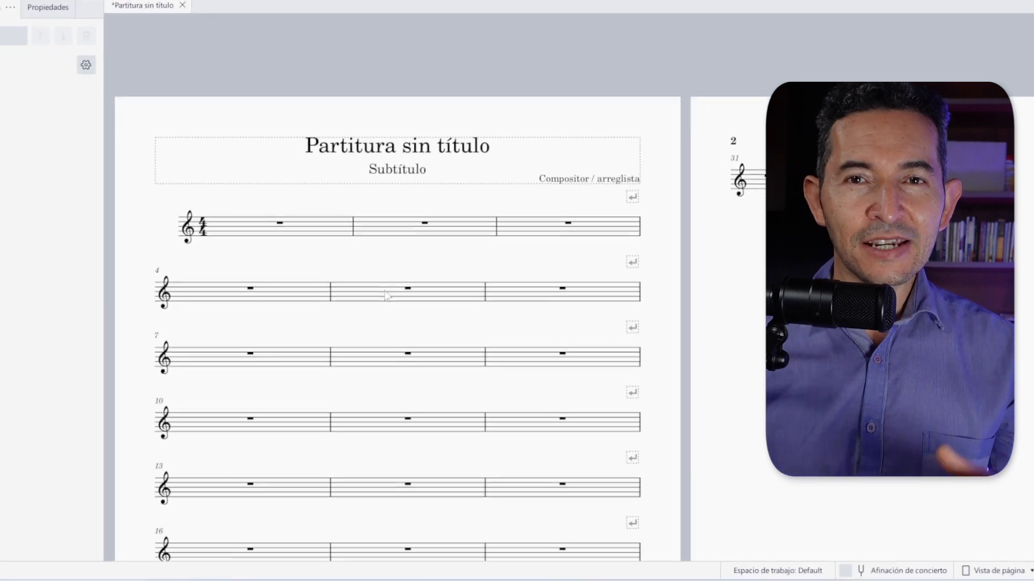
left_click(560, 296)
left_click(248, 296, "shift")
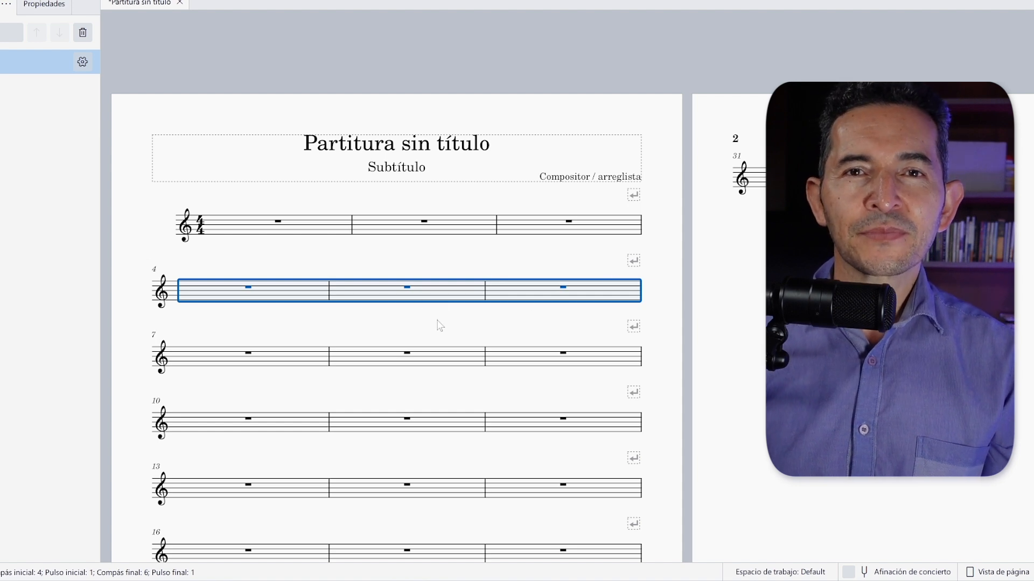
key("Escape")
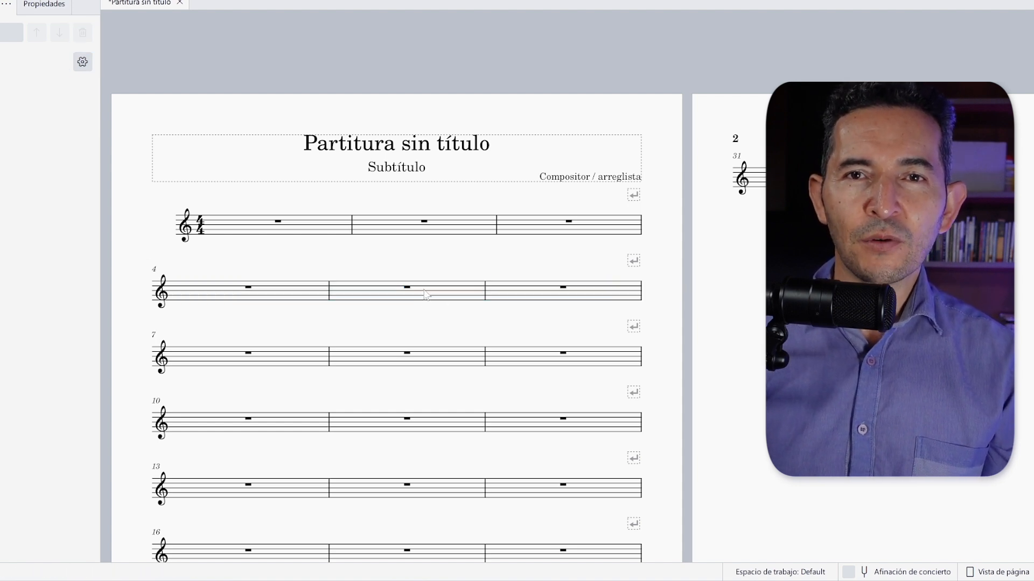
Step: Toggle a system break on and off repeatedly after measure 5, leaving it removed, and deselect the measure
left_click(425, 295)
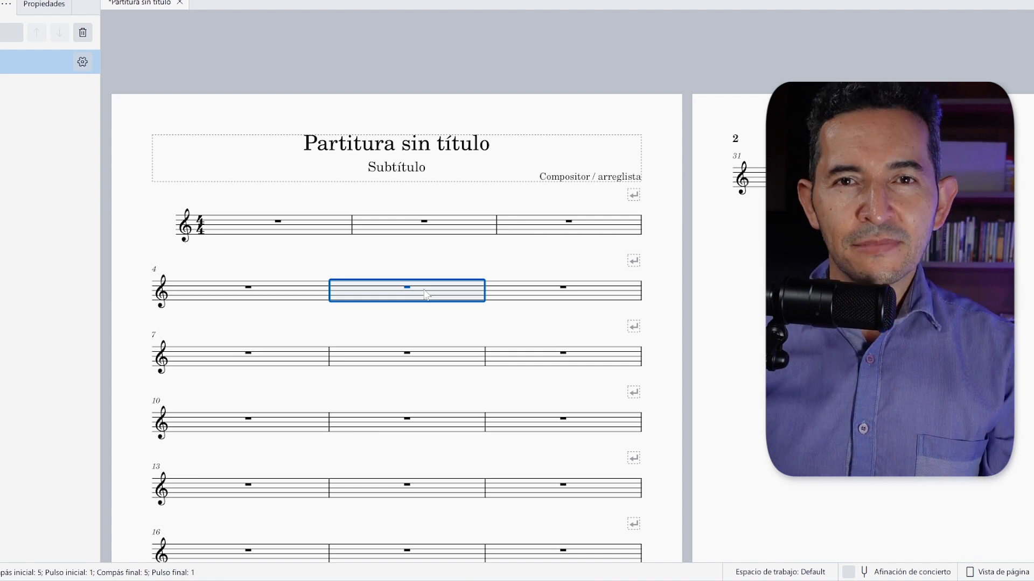
key("Return")
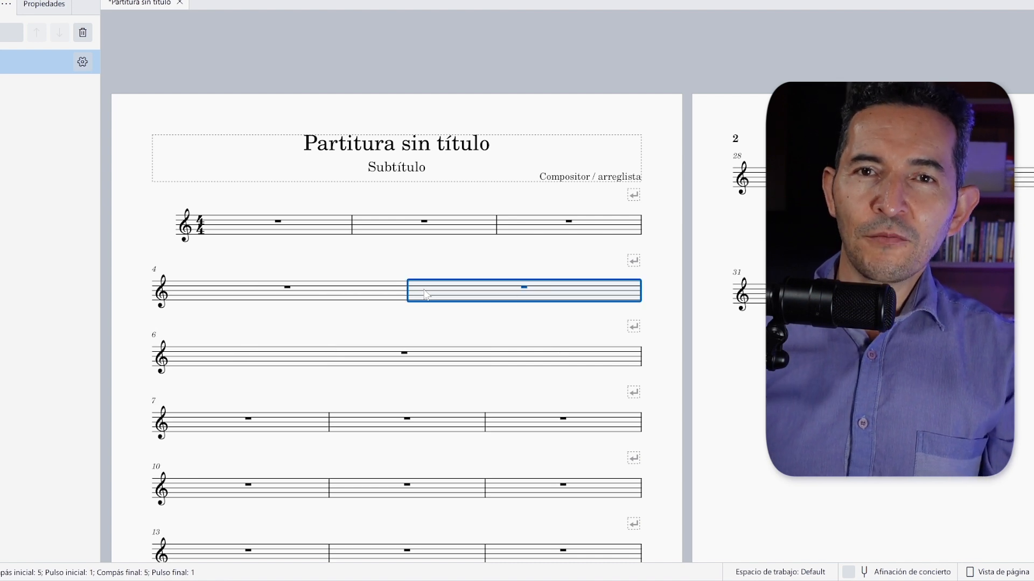
key("Return")
key("Return")
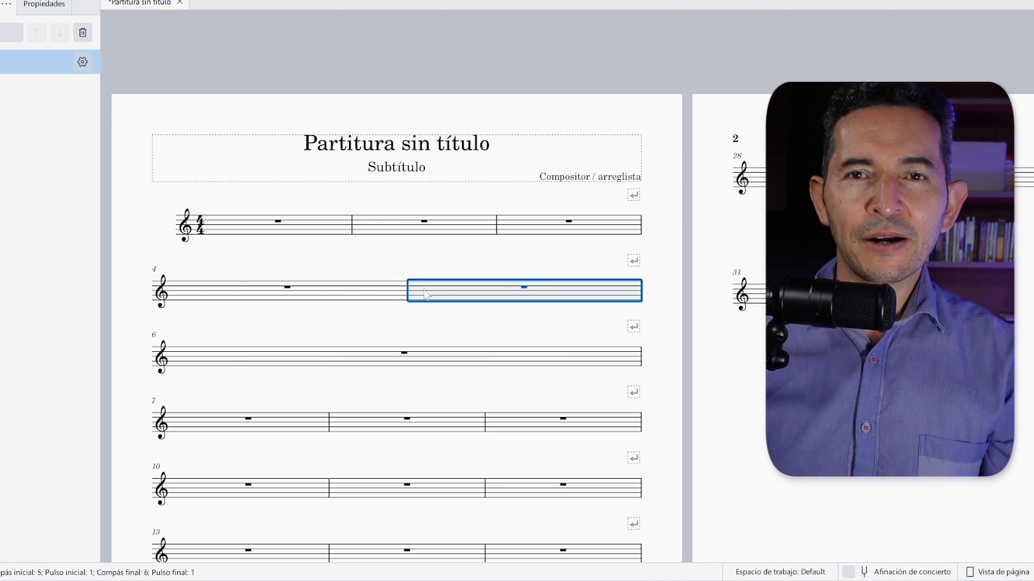
key("Return")
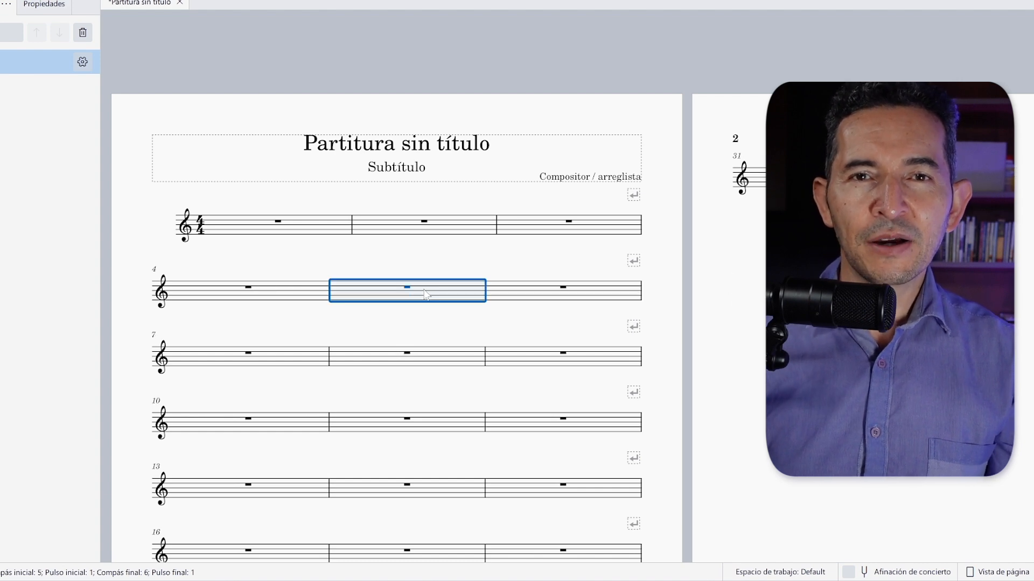
key("Return")
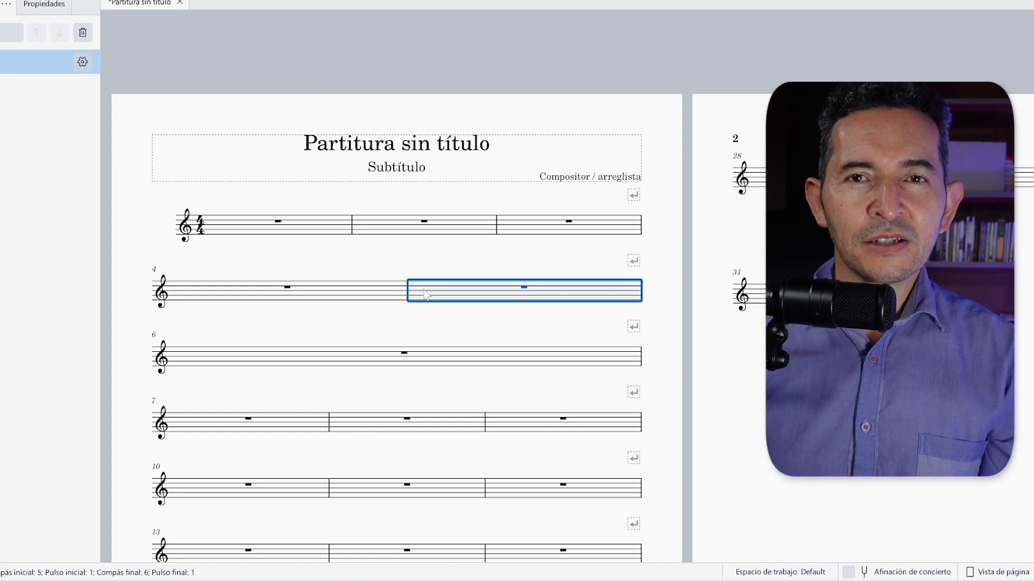
key("Return")
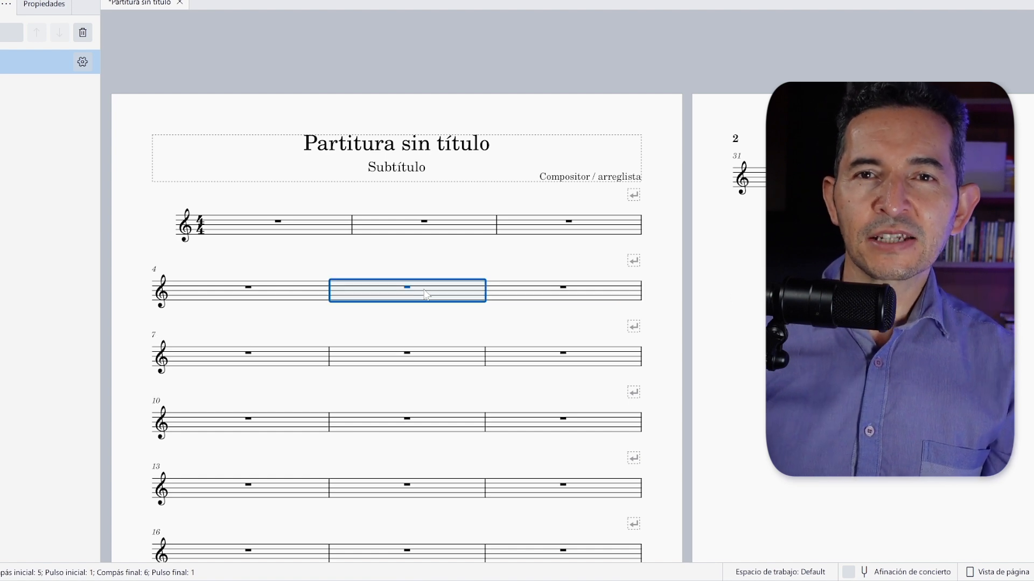
key("Escape")
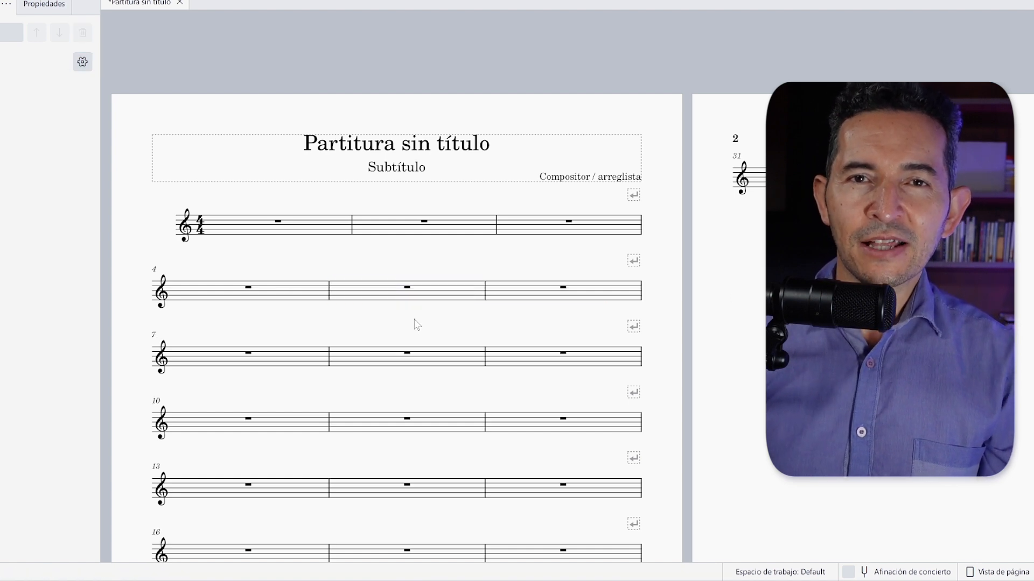
Step: Select measures 4 to 6, extend the range through measure 9, and reselect only measures 4 to 6 before clearing the selection
left_click(265, 295)
left_click(529, 299, "shift")
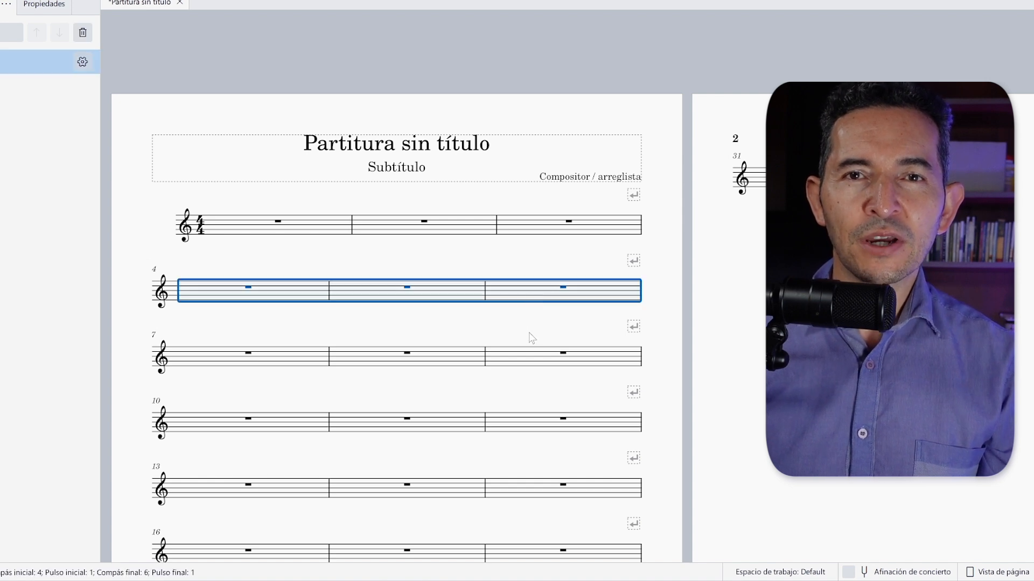
left_click(544, 357, "shift")
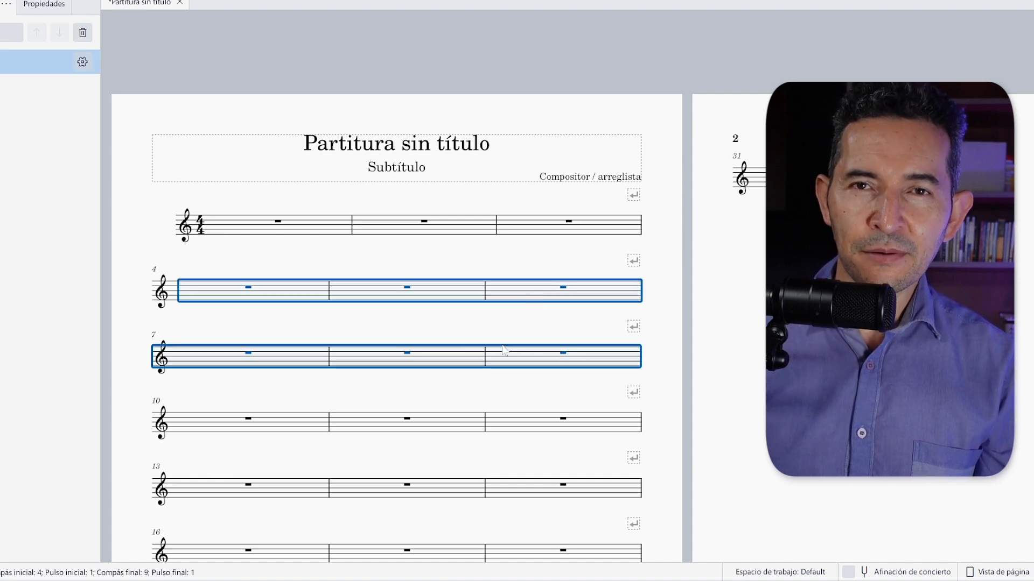
key("Escape")
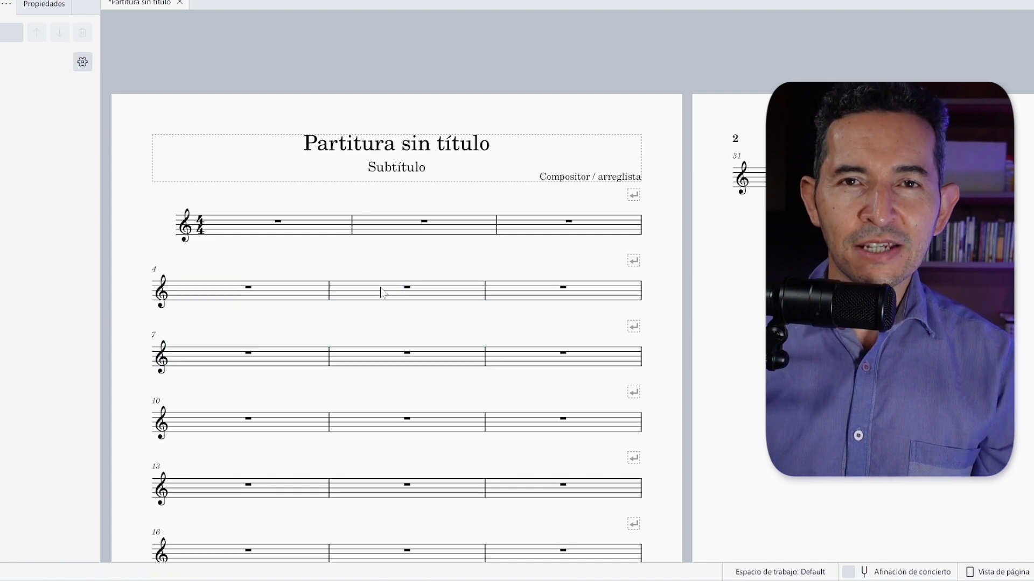
left_click(297, 294)
left_click(525, 288, "shift")
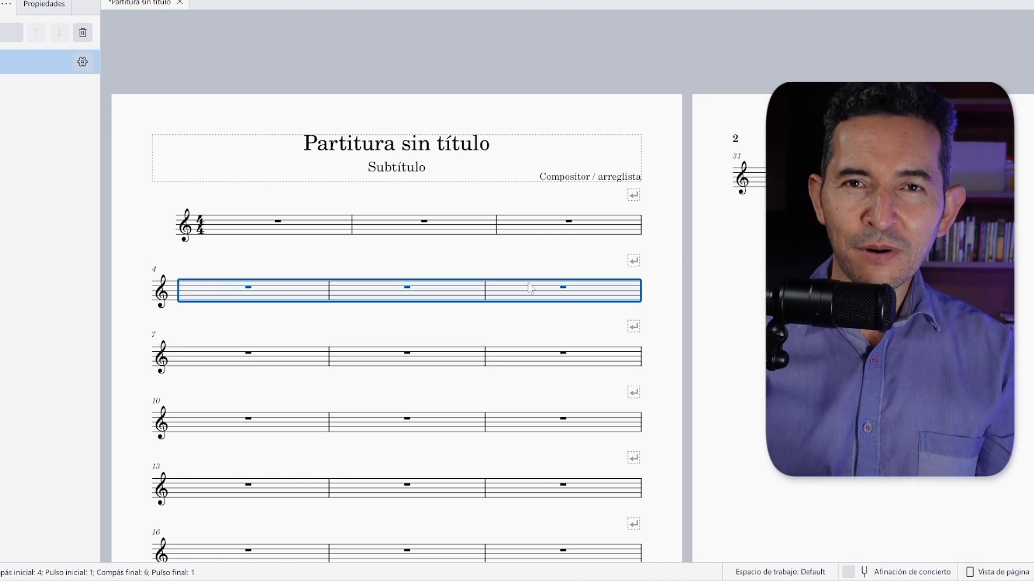
key("Escape")
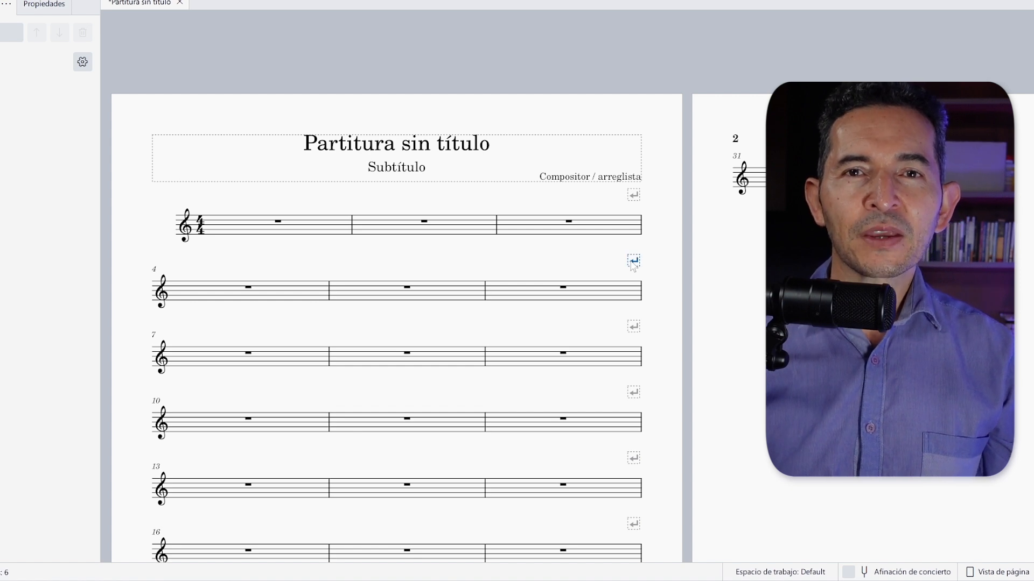
Step: Delete the system break after measure 6 and select measures 4 to 9 in the merged system
left_click(632, 261)
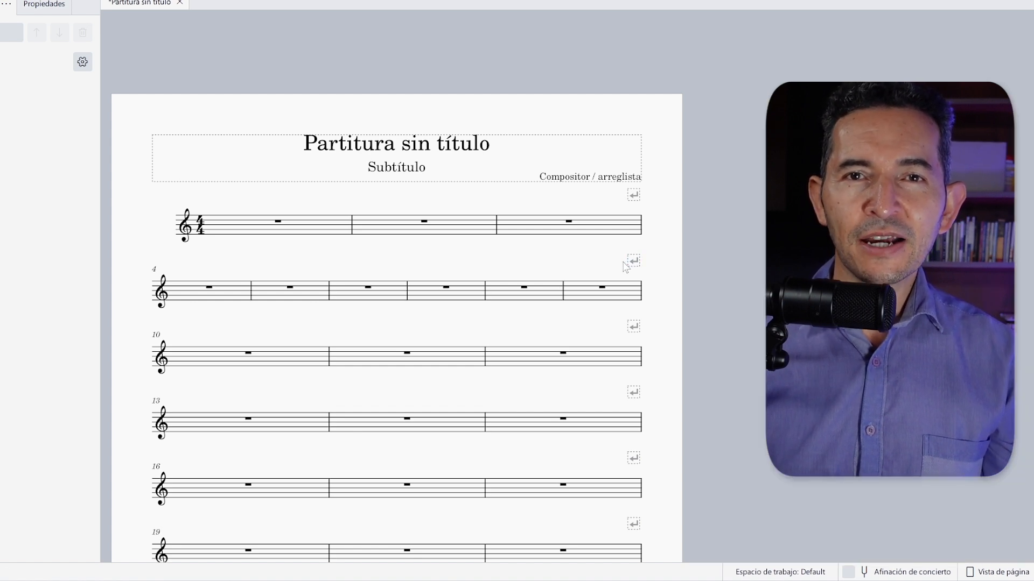
left_click(229, 293)
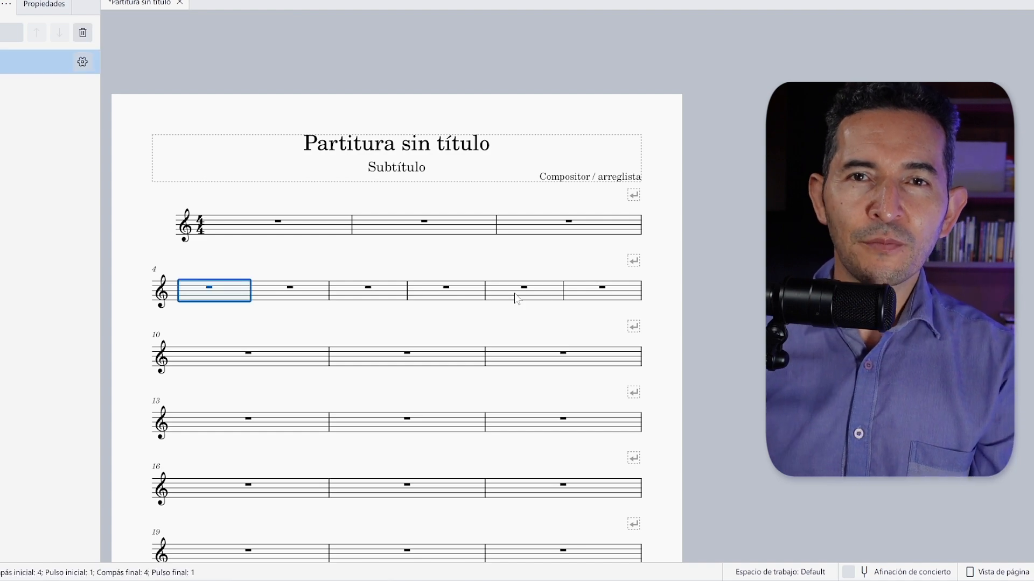
left_click(581, 292, "shift")
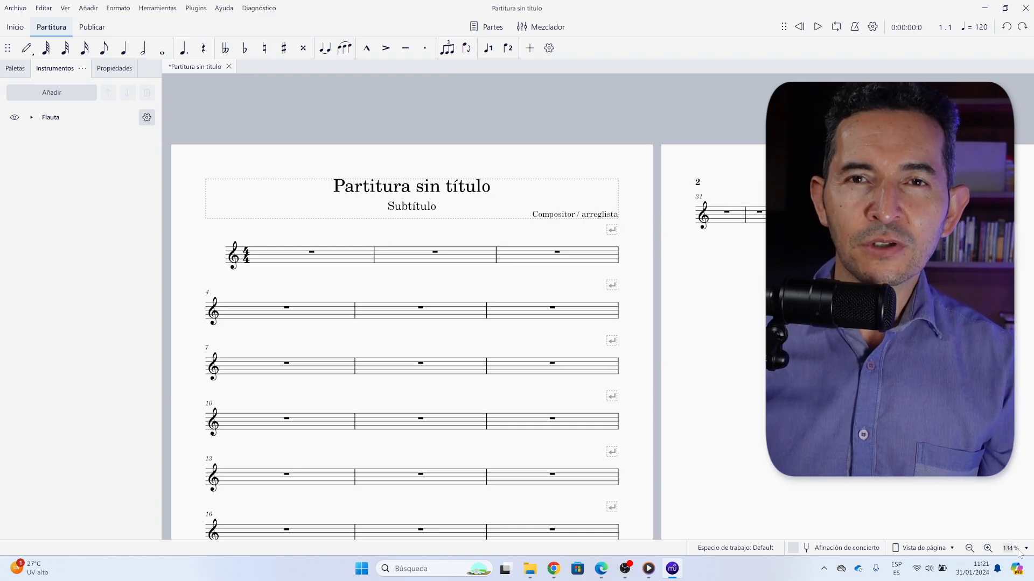
Step: Check the available zoom presets without choosing one, and zoom the score out to 10%
left_click(1025, 548)
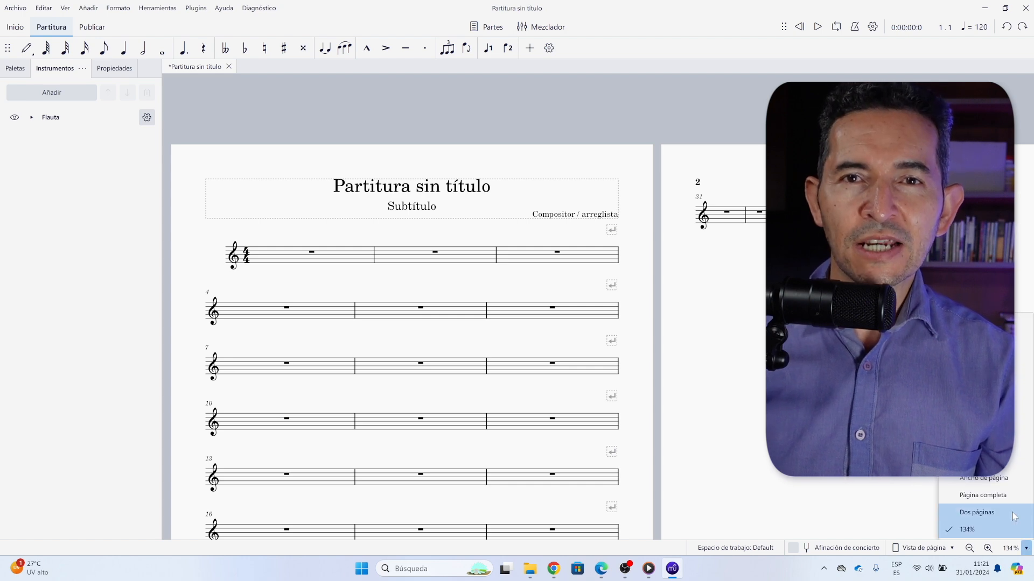
left_click(787, 476)
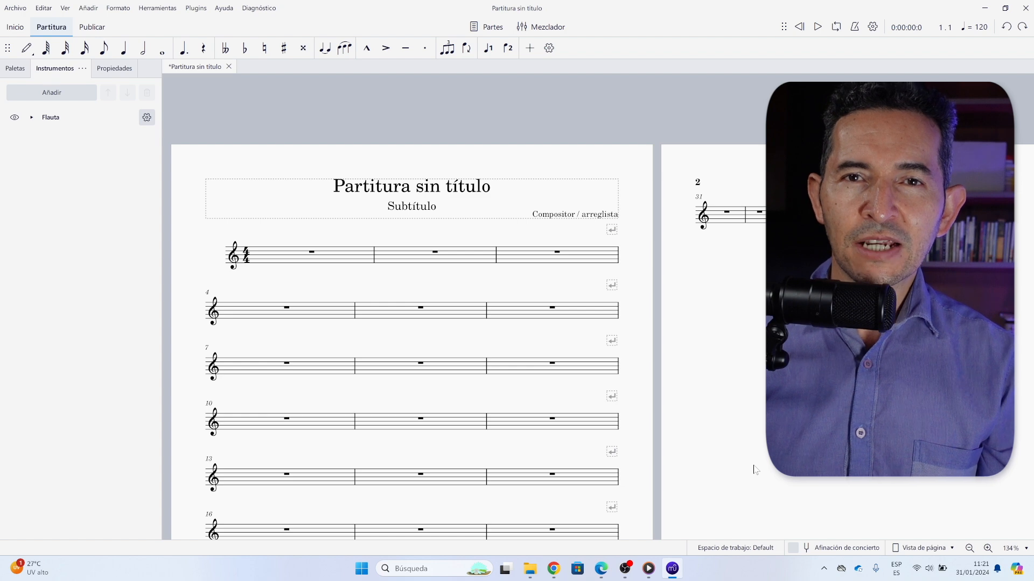
key("ctrl+minus")
key("ctrl+minus")
key("ctrl+minus")
key("ctrl+minus")
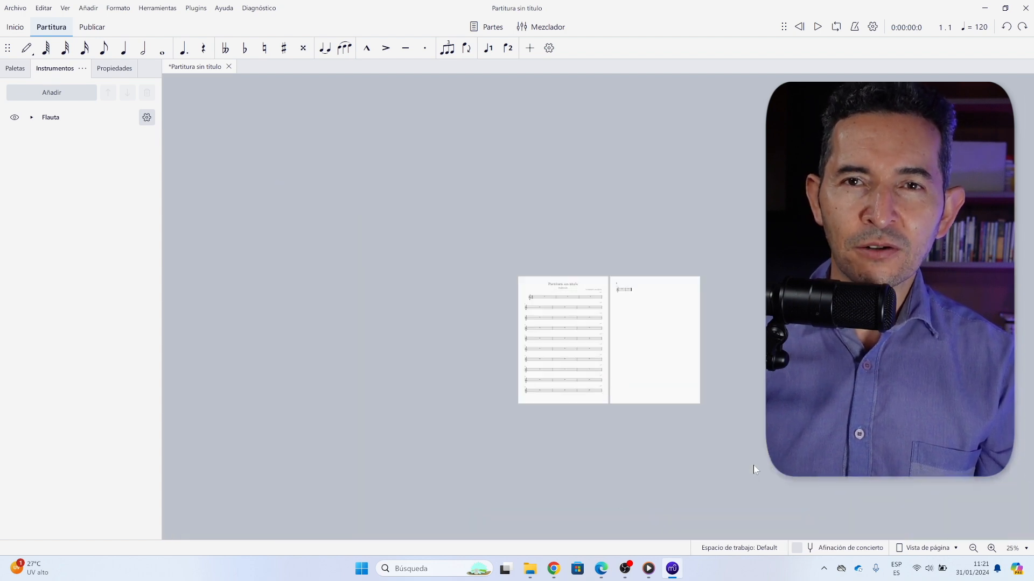
key("ctrl+minus")
key("ctrl+minus")
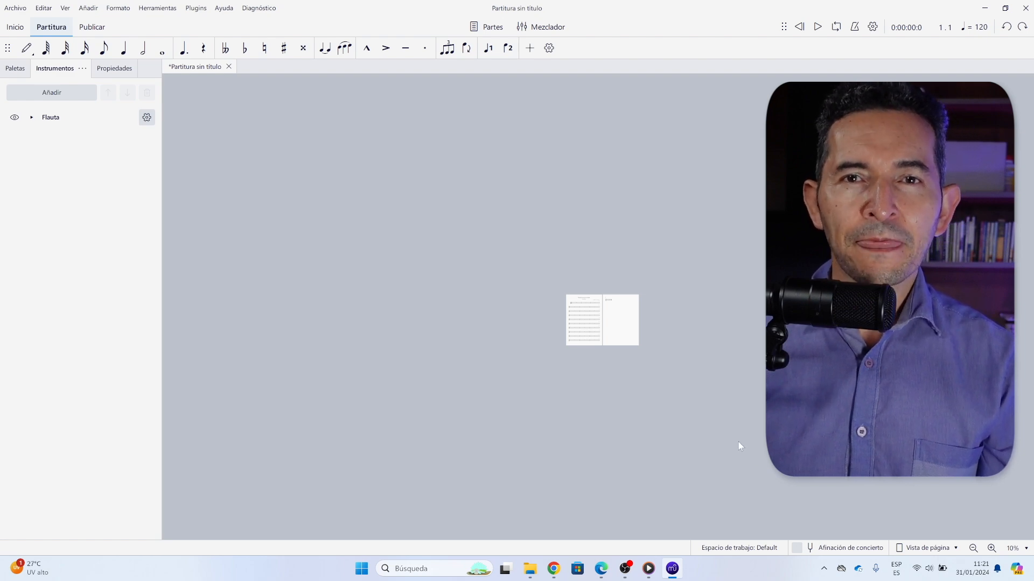
Step: Zoom the score in to 20%
scroll(738, 442, "down", 3)
scroll(738, 442, "up", 3)
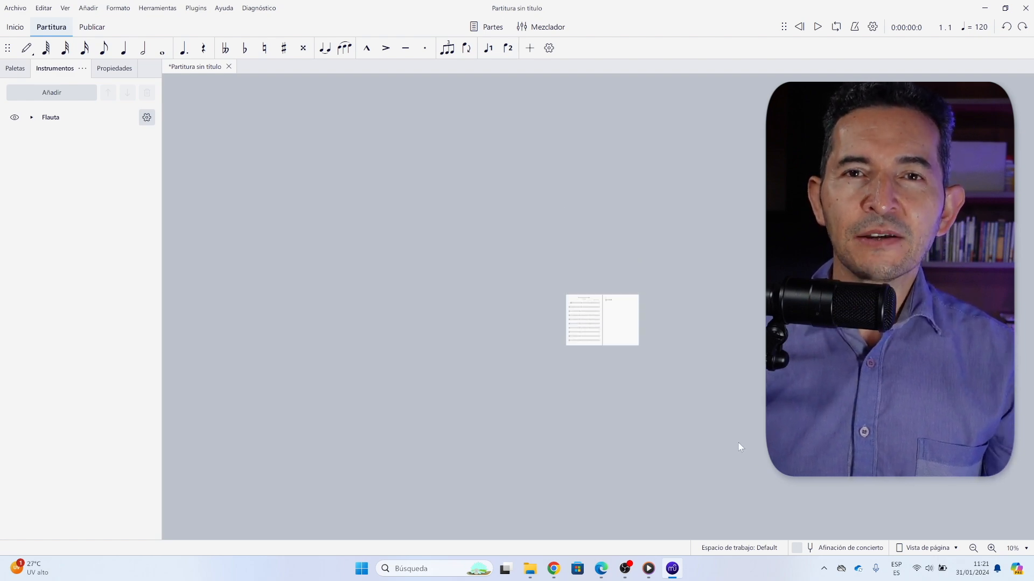
scroll(738, 443, "down", 2)
scroll(738, 443, "up", 4)
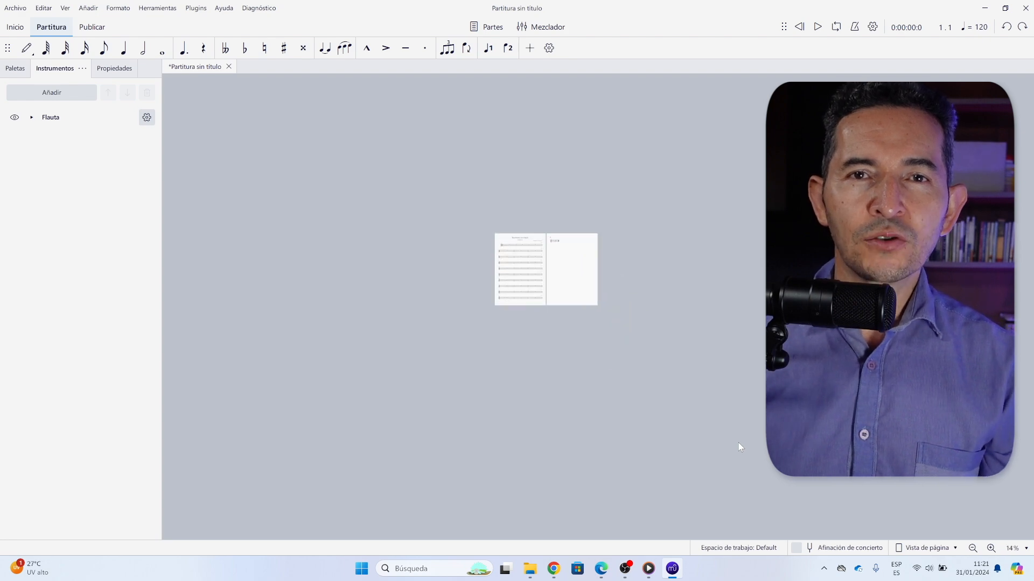
scroll(738, 443, "up", 3)
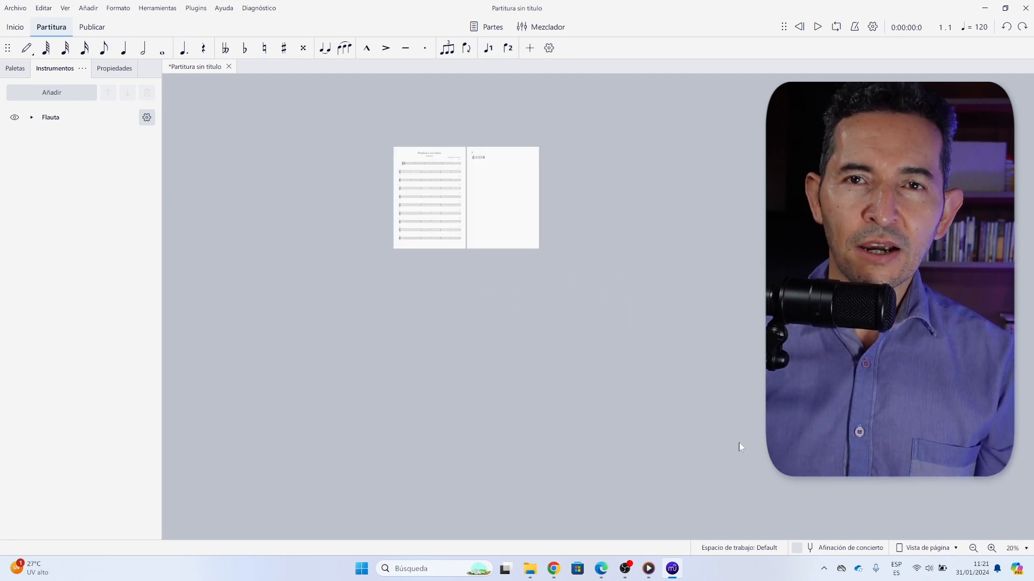
Step: Reset the zoom to 100% and bring the first page back into view
key("ctrl+0")
scroll(716, 436, "down", 1)
scroll(692, 428, "up", 8)
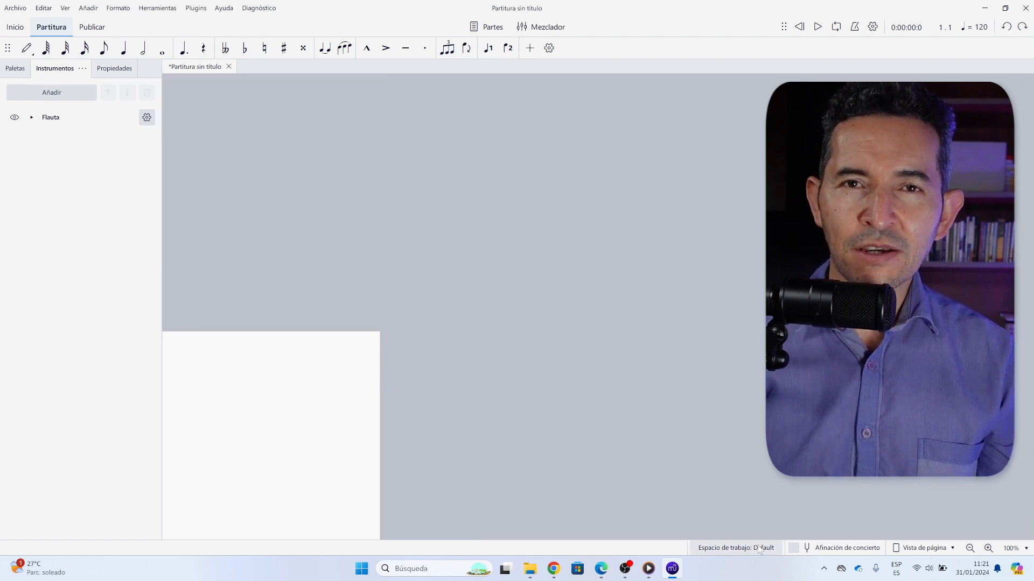
left_click_drag(610, 535, 134, 487)
scroll(278, 436, "down", 3)
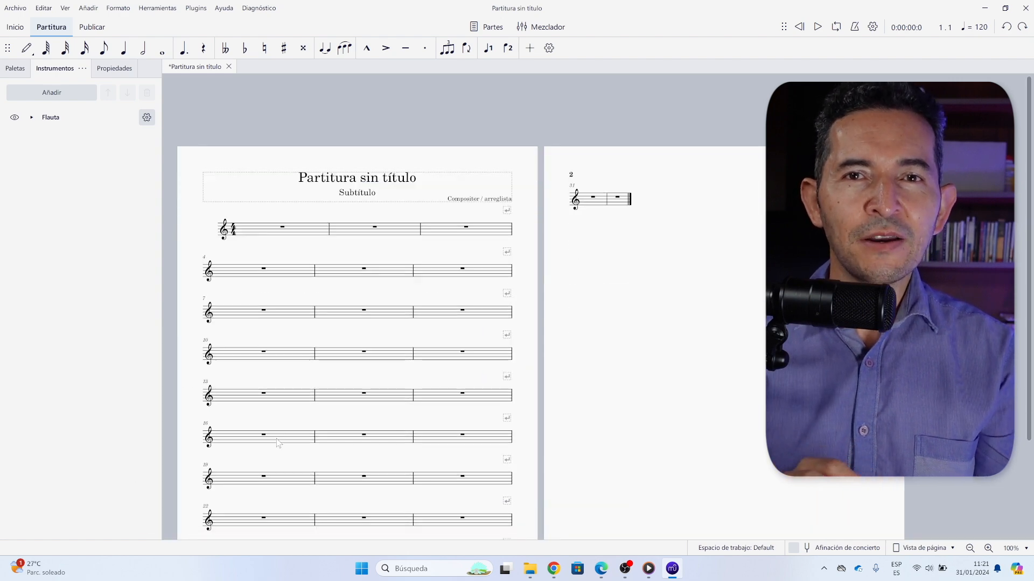
Step: Zoom the score out to 25% and back in to 126%, and reposition the view at the first page's title
scroll(278, 442, "down", 1)
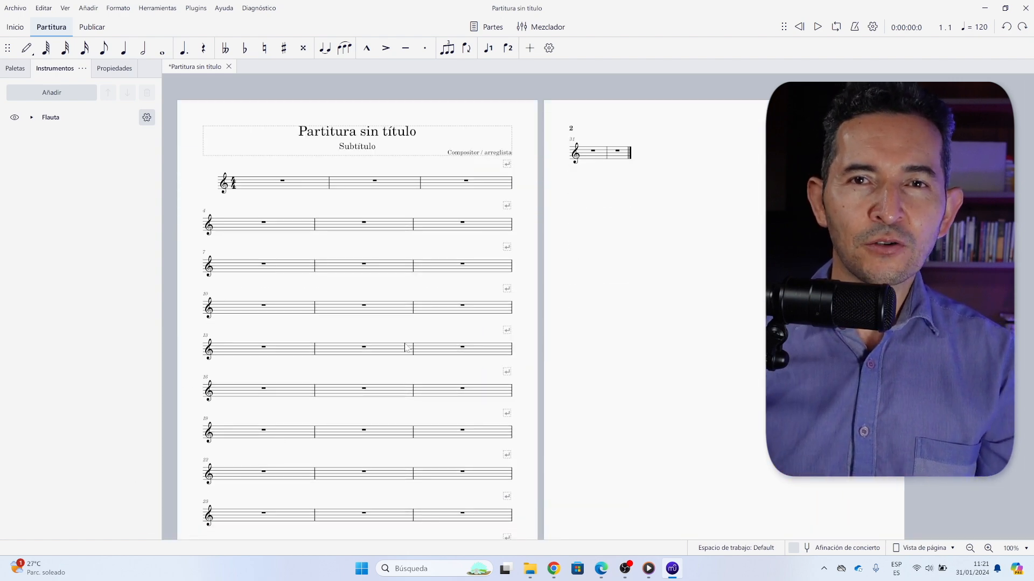
scroll(421, 337, "down", 5)
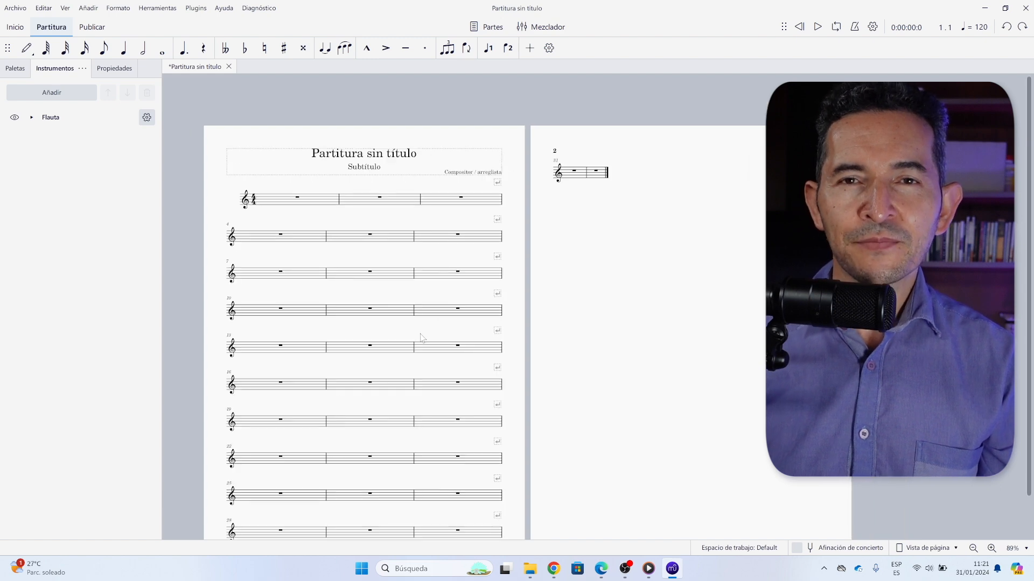
scroll(420, 337, "down", 4)
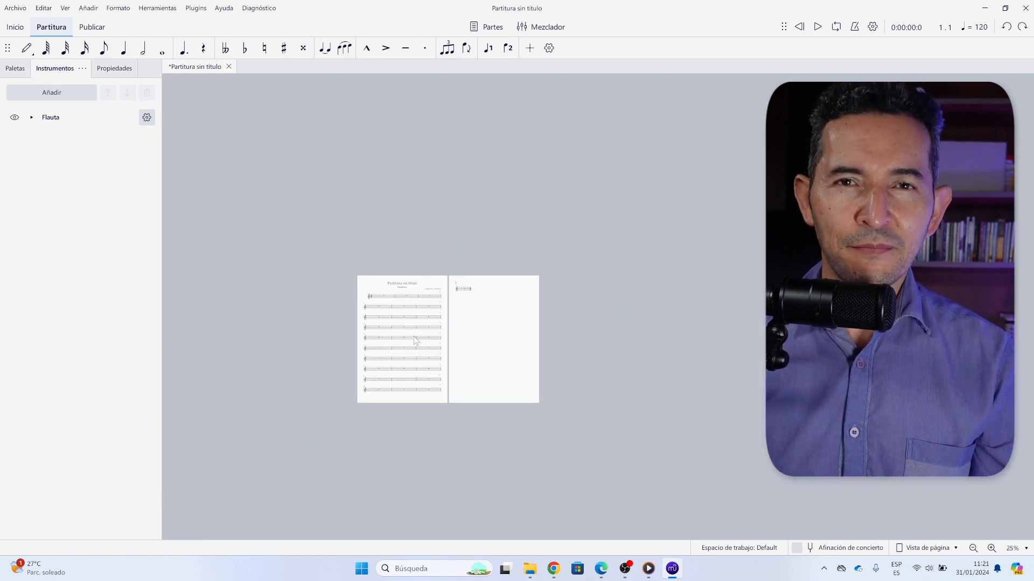
scroll(414, 340, "down", 1)
scroll(413, 340, "up", 3)
scroll(413, 340, "up", 6)
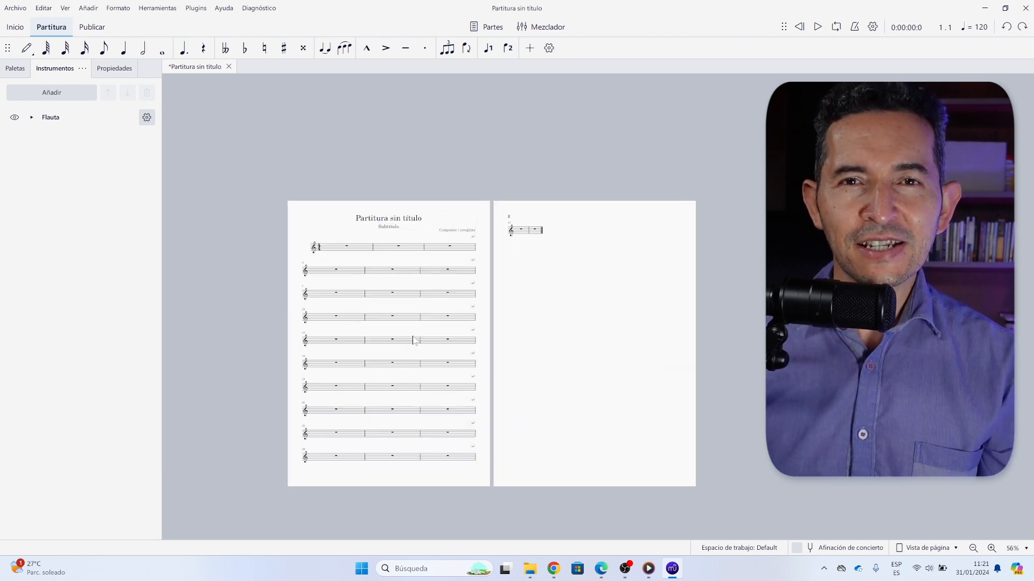
scroll(413, 339, "up", 1)
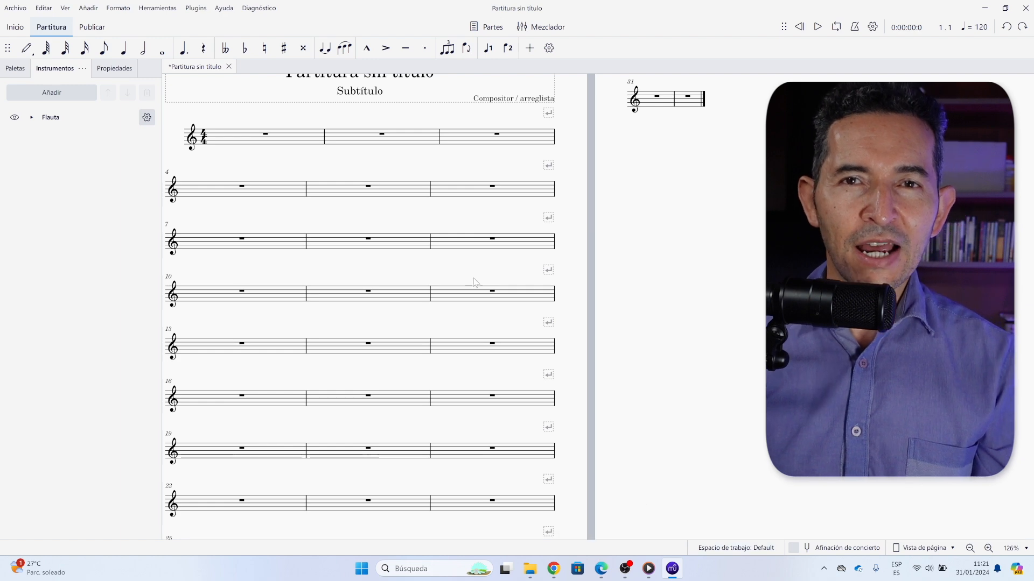
left_click_drag(442, 203, 483, 269)
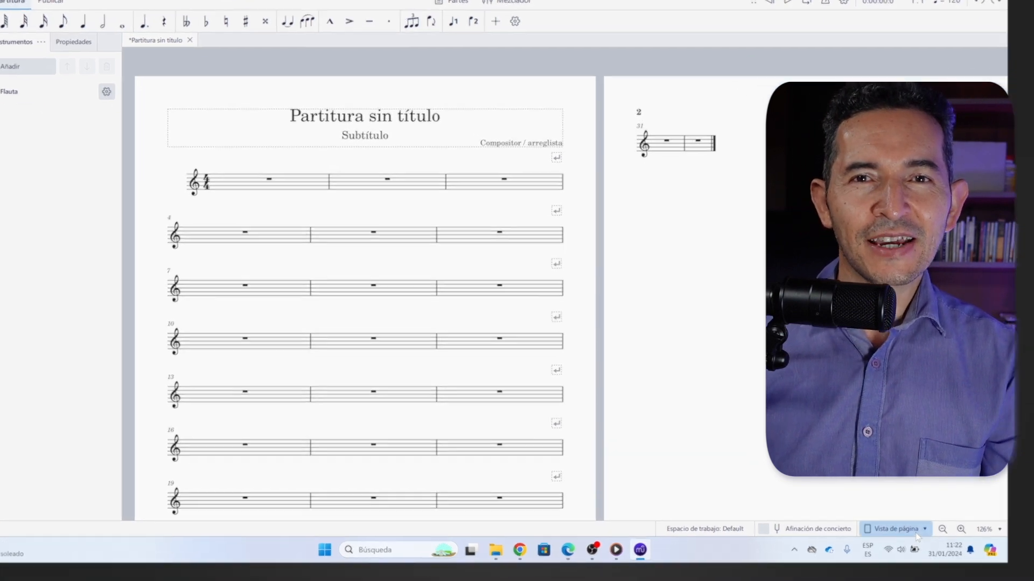
Step: Show the score in the horizontal continuous view, and switch it to the vertical continuous view
left_click(945, 555)
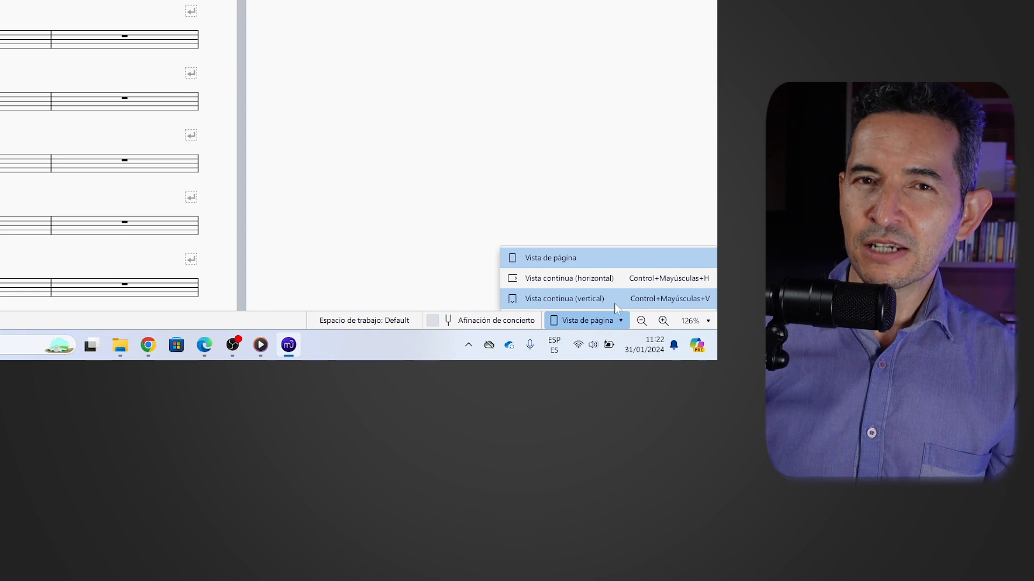
left_click(613, 280)
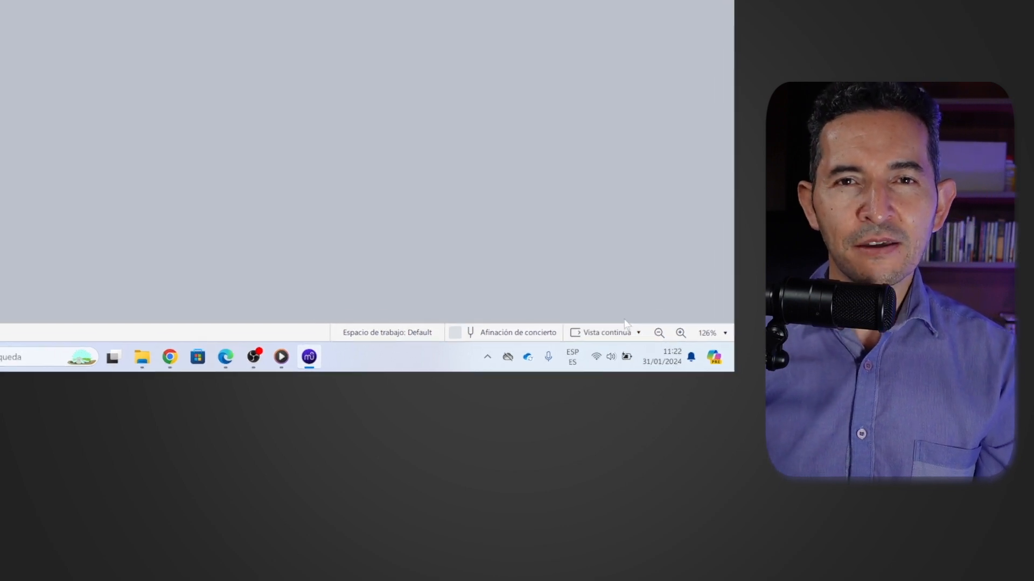
left_click(724, 403)
left_click(945, 526)
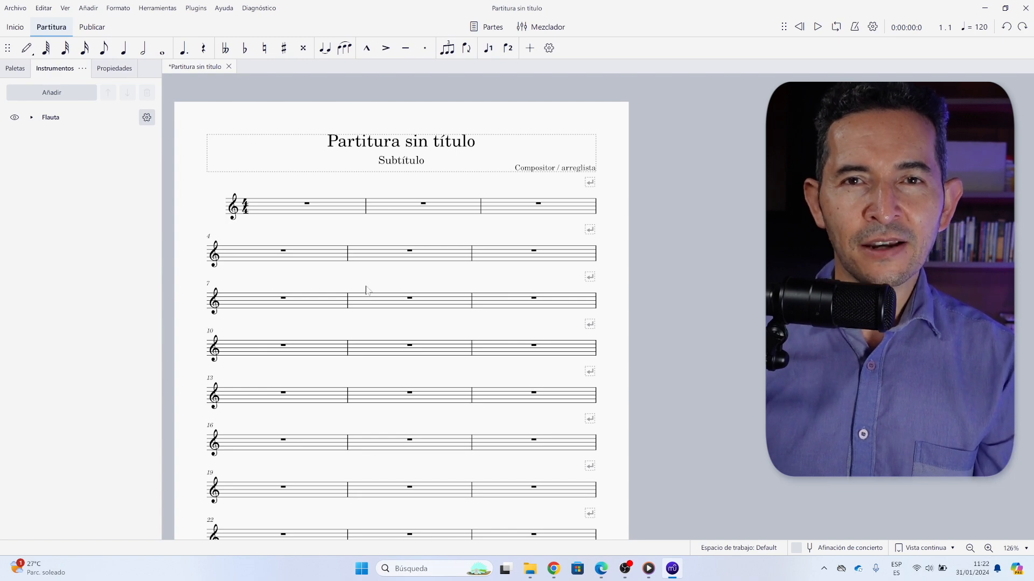
Step: Open the keyboard shortcut preferences and search the actions for "vista"
left_click(64, 9)
mouse_move(43, 8)
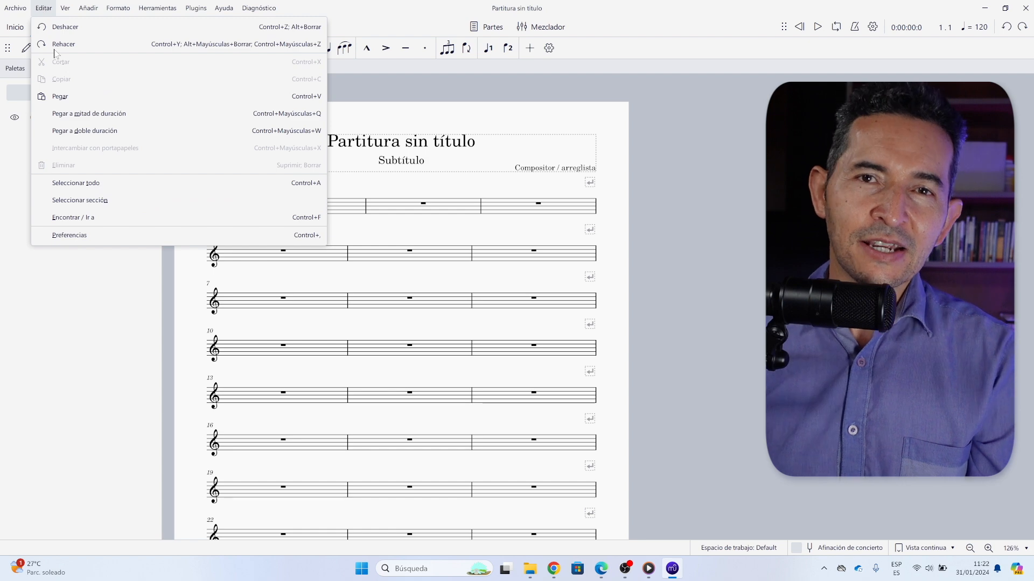
left_click(96, 233)
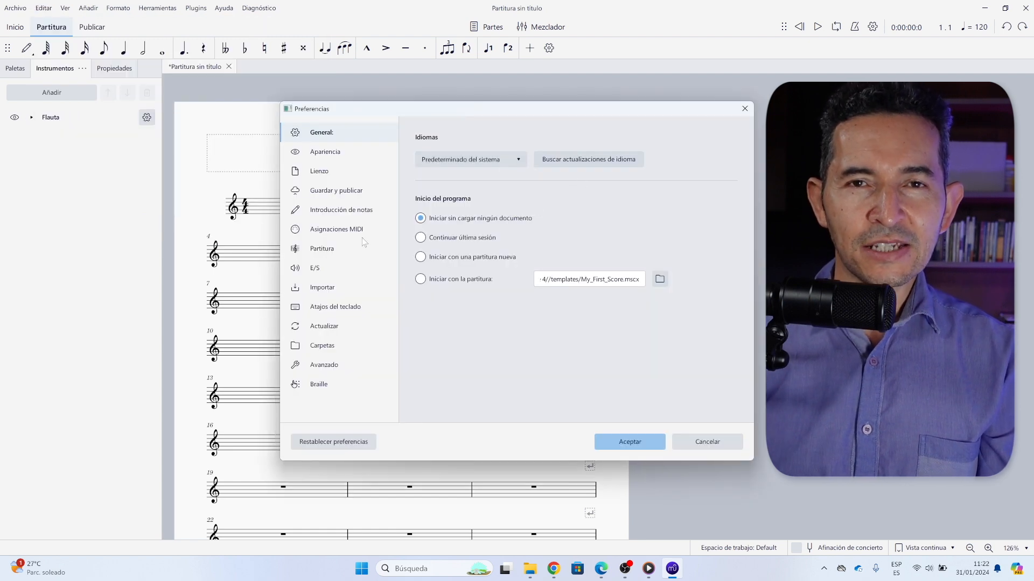
left_click(333, 308)
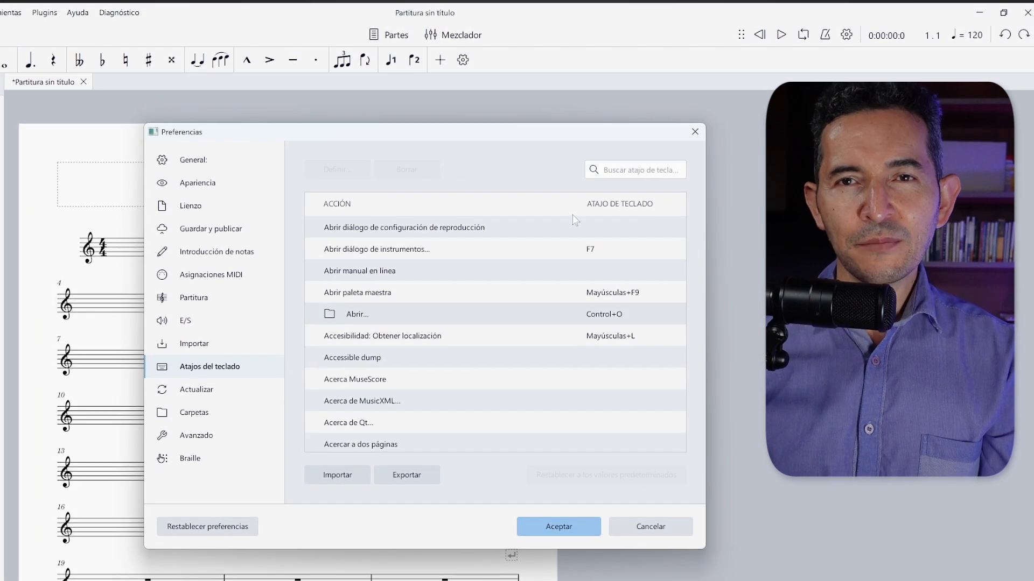
left_click(635, 170)
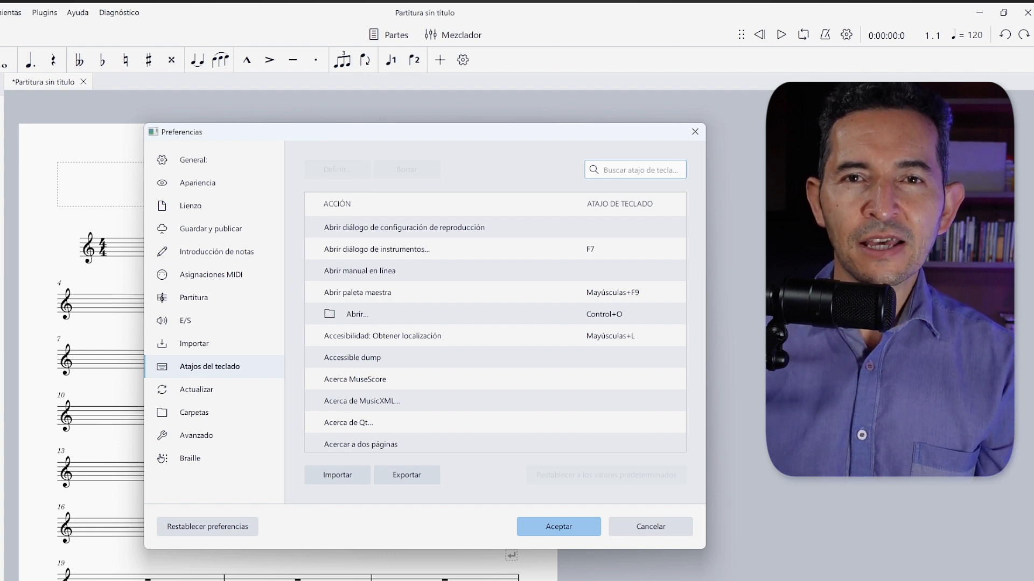
type("vista")
Step: Assign the shortcut Control+Mayúsculas+V to the action Mostrar vista continua (vertical)
left_click(471, 255)
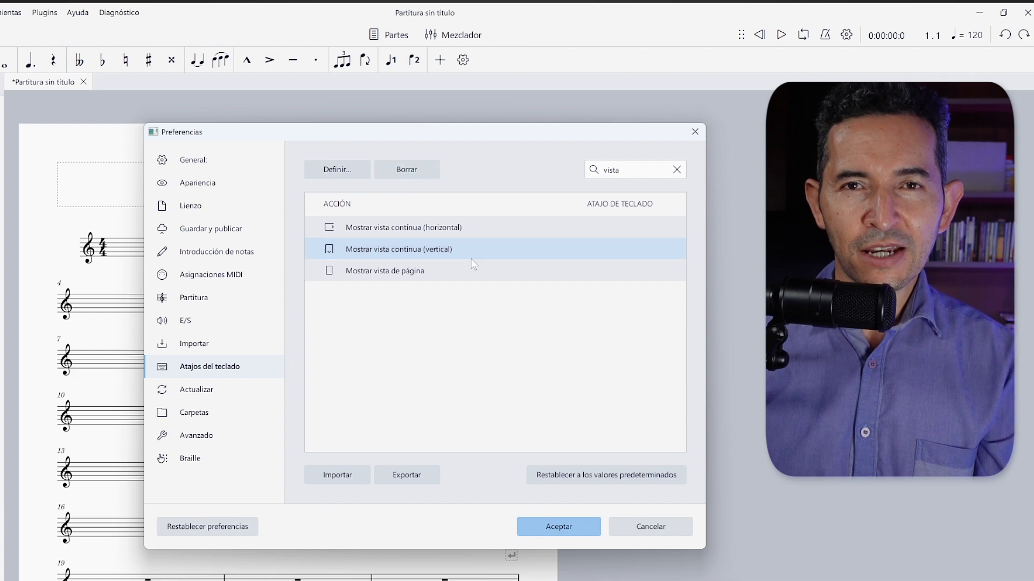
left_click(473, 232)
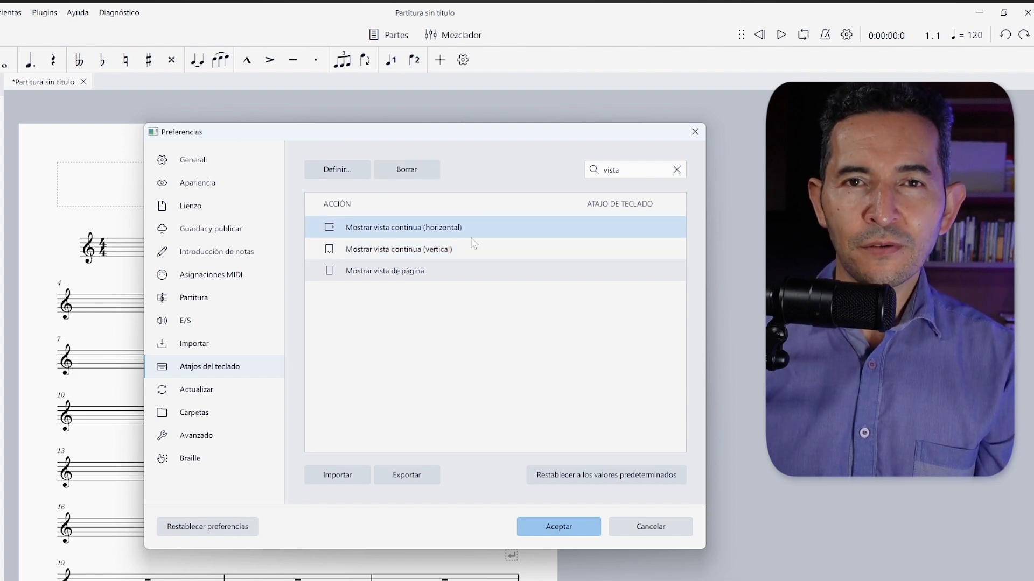
left_click(466, 247)
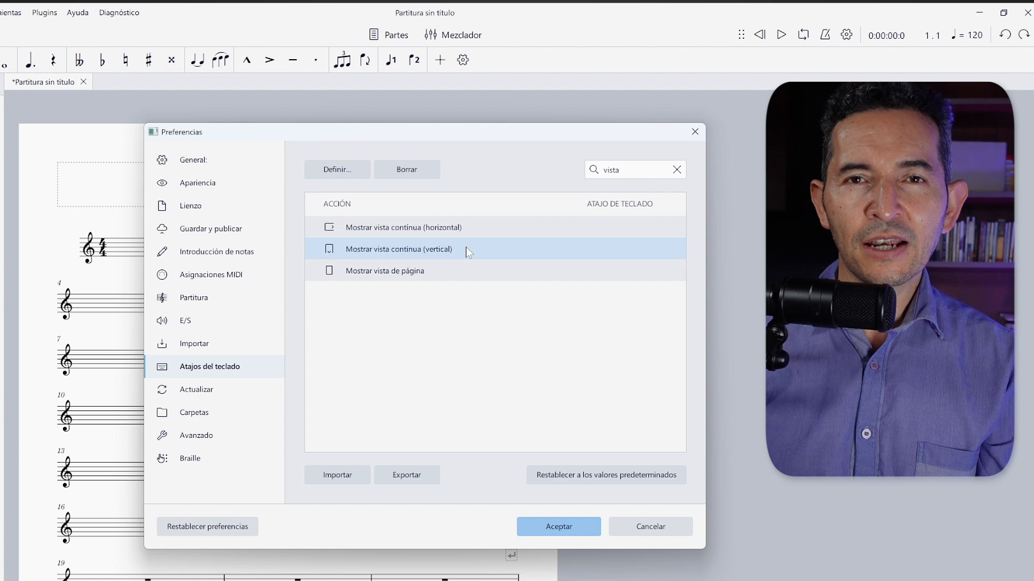
left_click(336, 170)
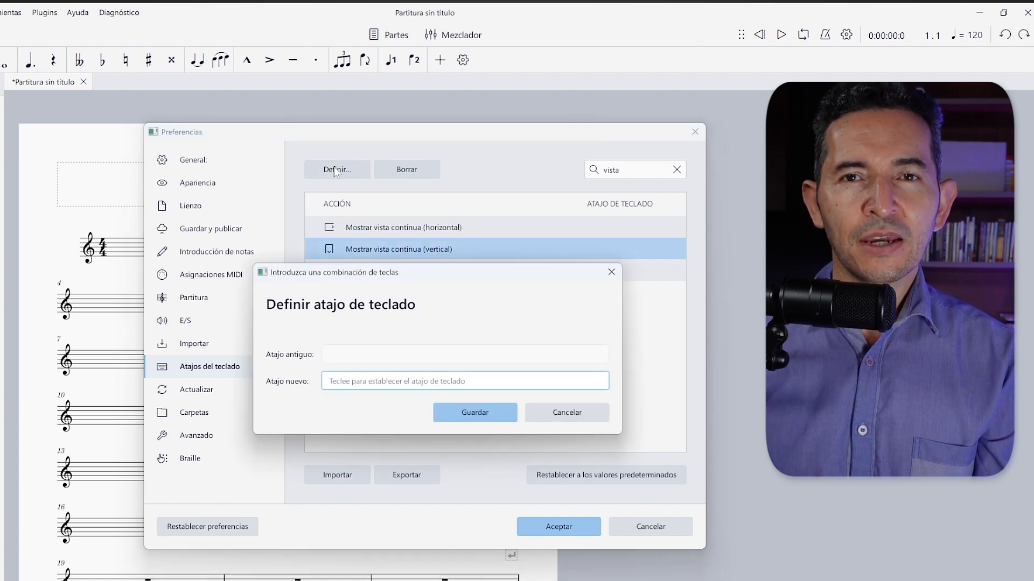
key("ctrl+shift+v")
left_click(470, 417)
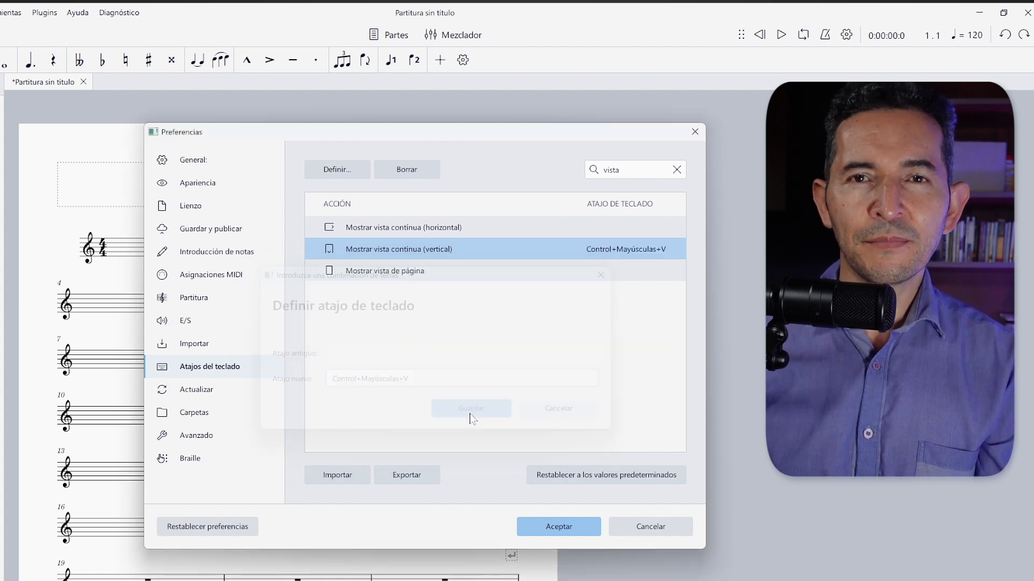
Step: Assign the shortcut Control+Mayúsculas+H to the action Mostrar vista continua (horizontal), and accept the preferences
left_click(500, 222)
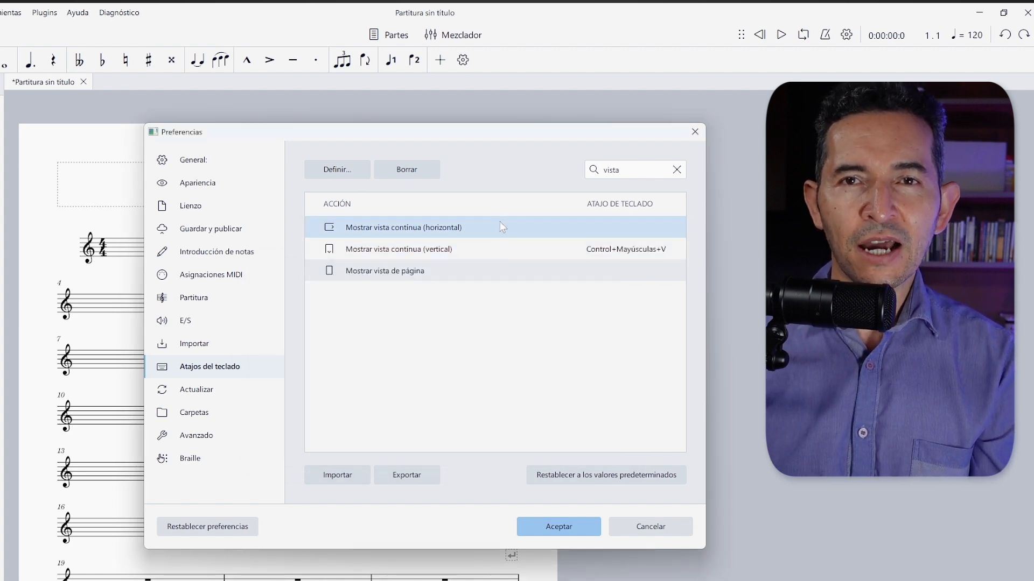
left_click(347, 169)
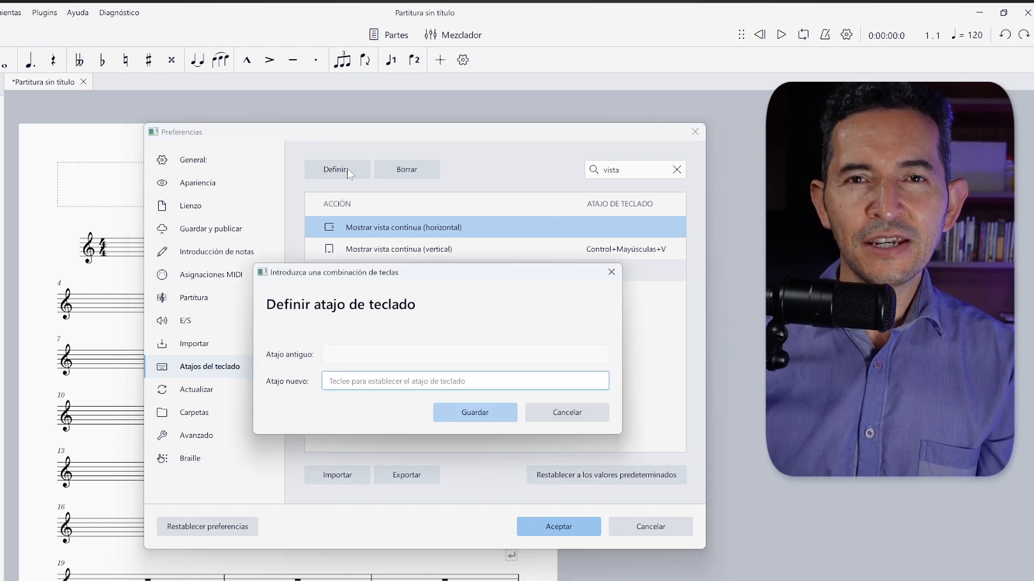
key("ctrl+shift+h")
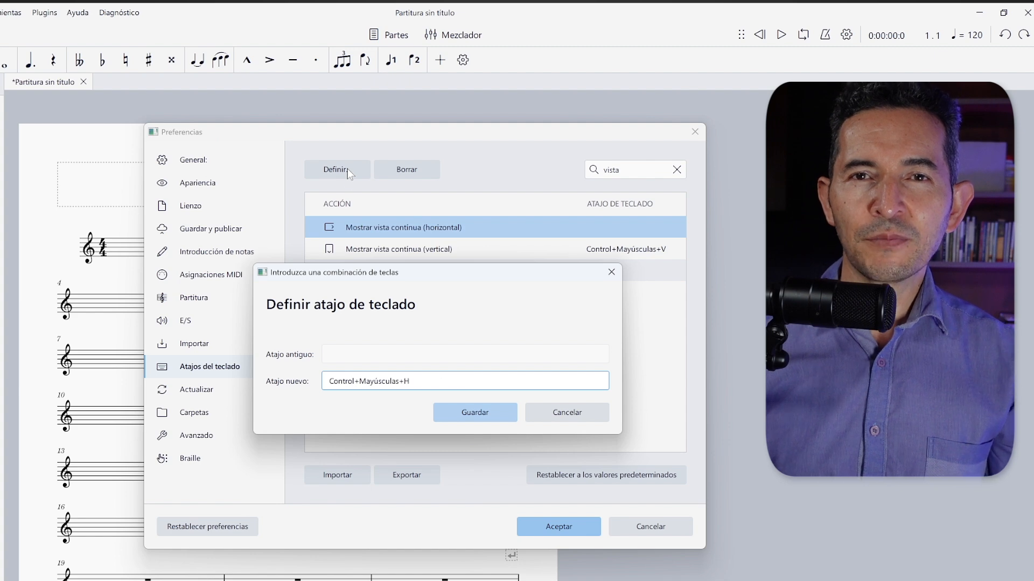
left_click(454, 412)
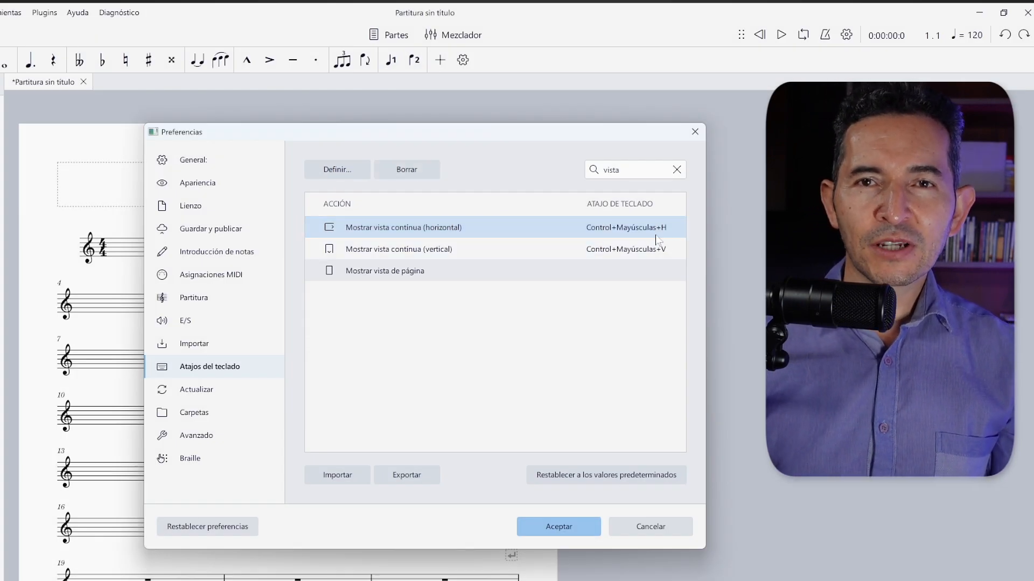
left_click(568, 532)
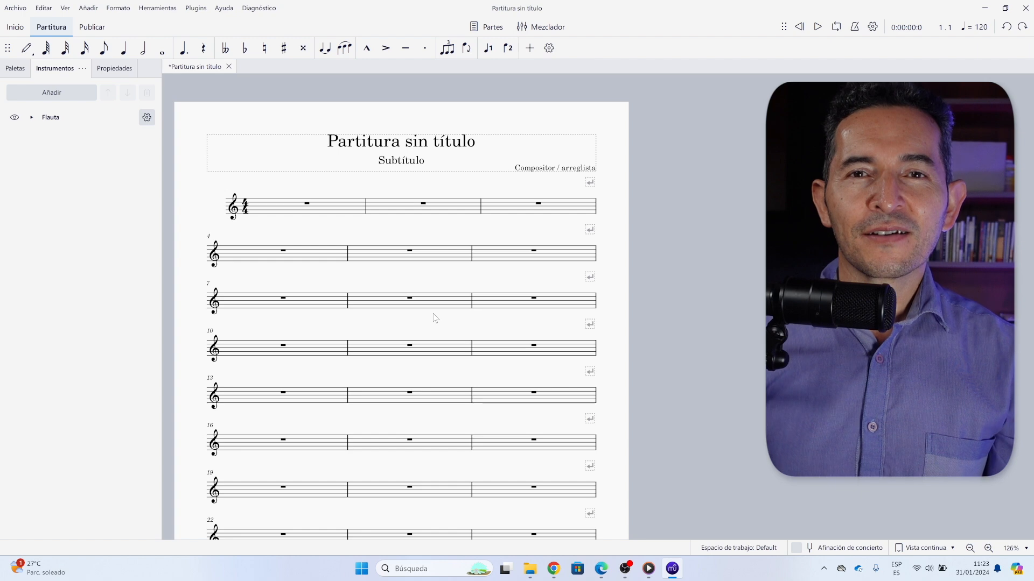
key("ctrl+e")
key("ctrl+e")
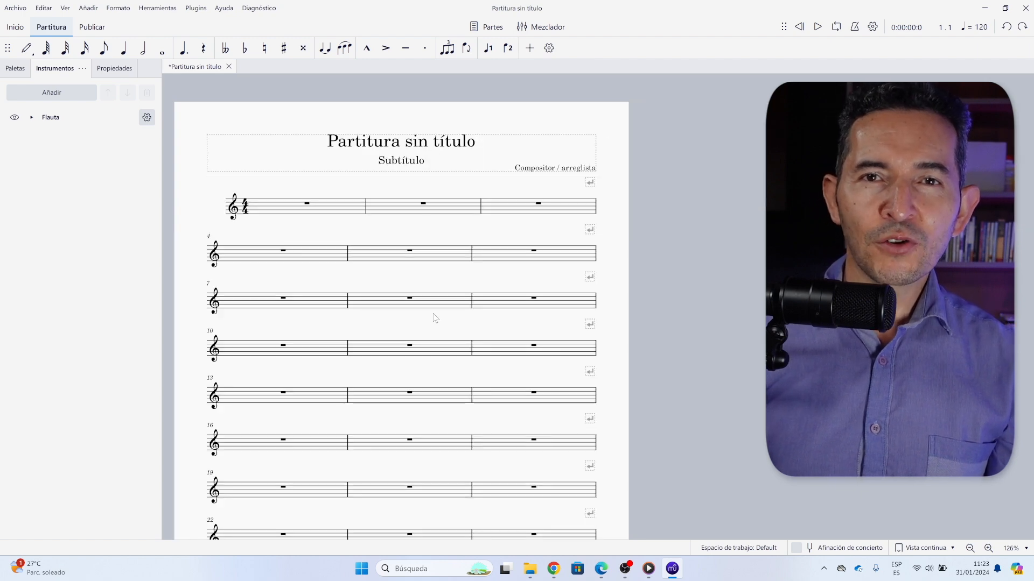
key("ctrl+e")
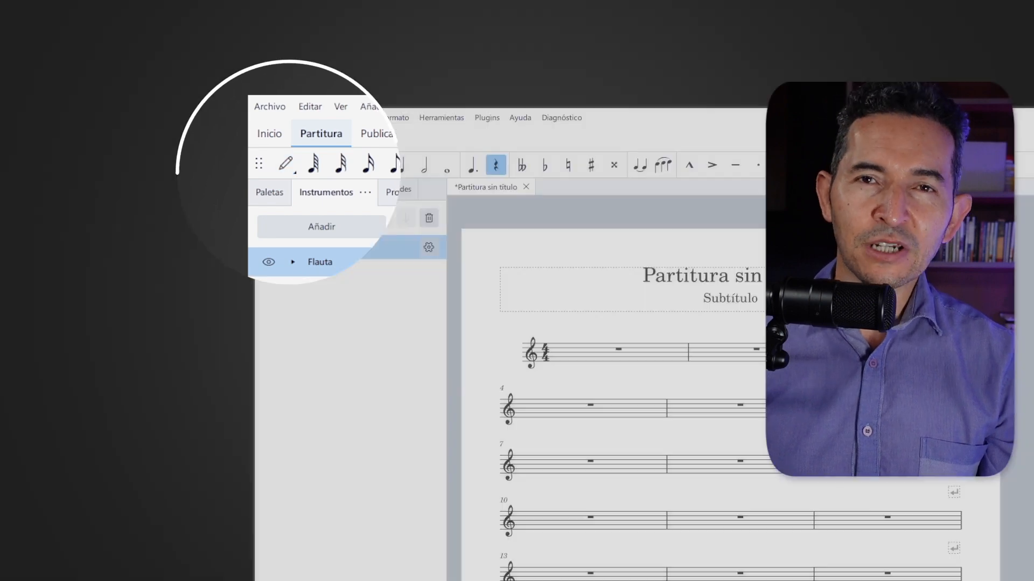
key("Escape")
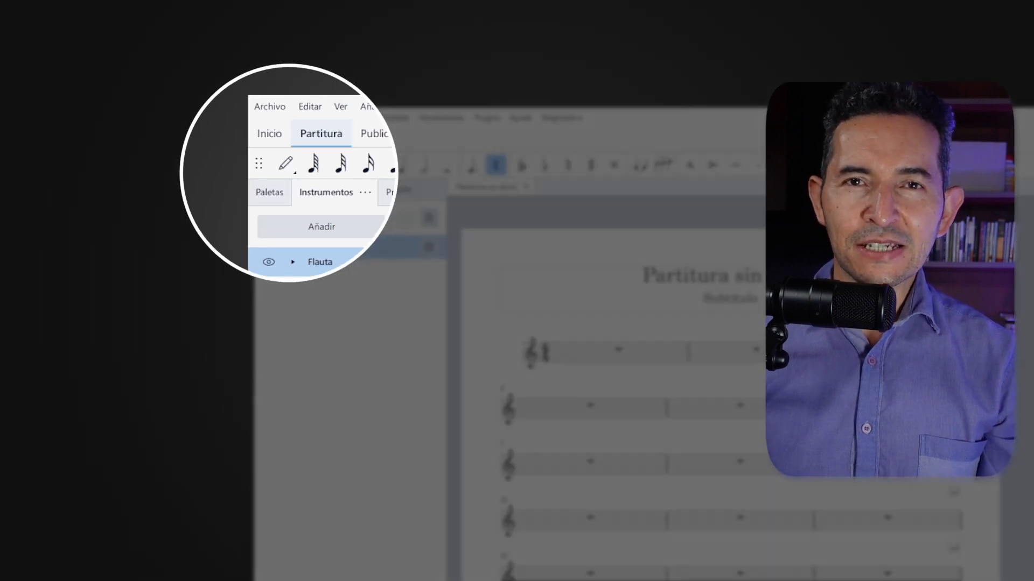
Step: Turn on note input with the quarter-note duration and move the input cursor to the first measure
left_click(287, 168)
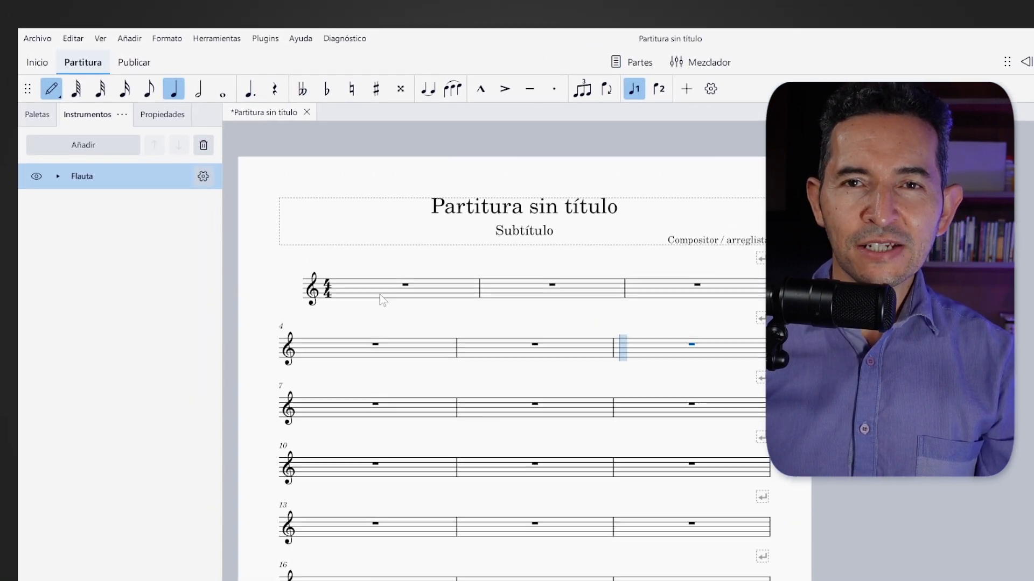
left_click(278, 213)
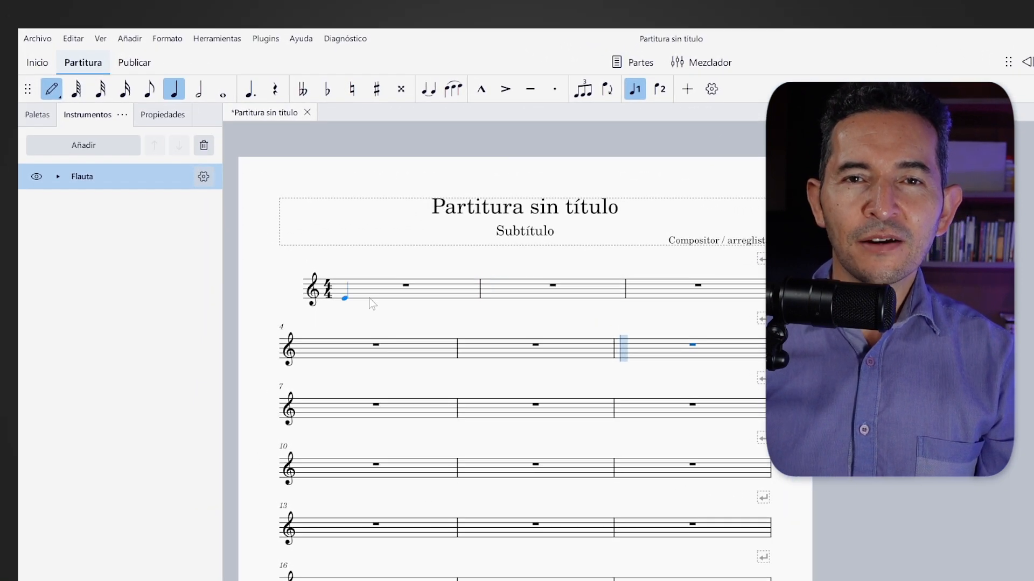
key("Left")
key("Left")
key("Left")
key("Left")
key("Left")
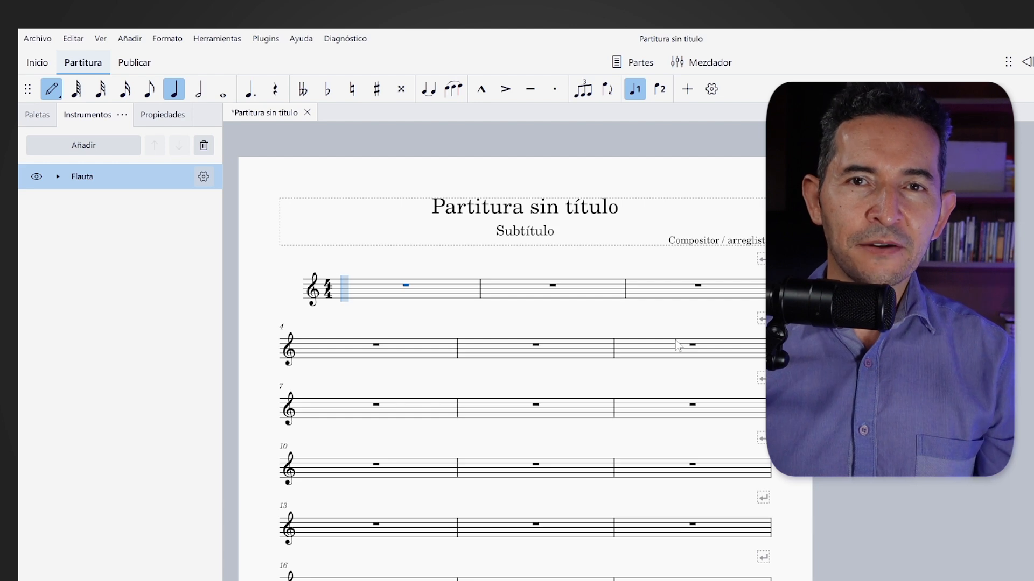
Step: Enter the ascending quarter notes A, B, C, D, E, F and G from the start of the first measure
key("a")
key("b")
key("c")
key("d")
key("e")
key("f")
key("g")
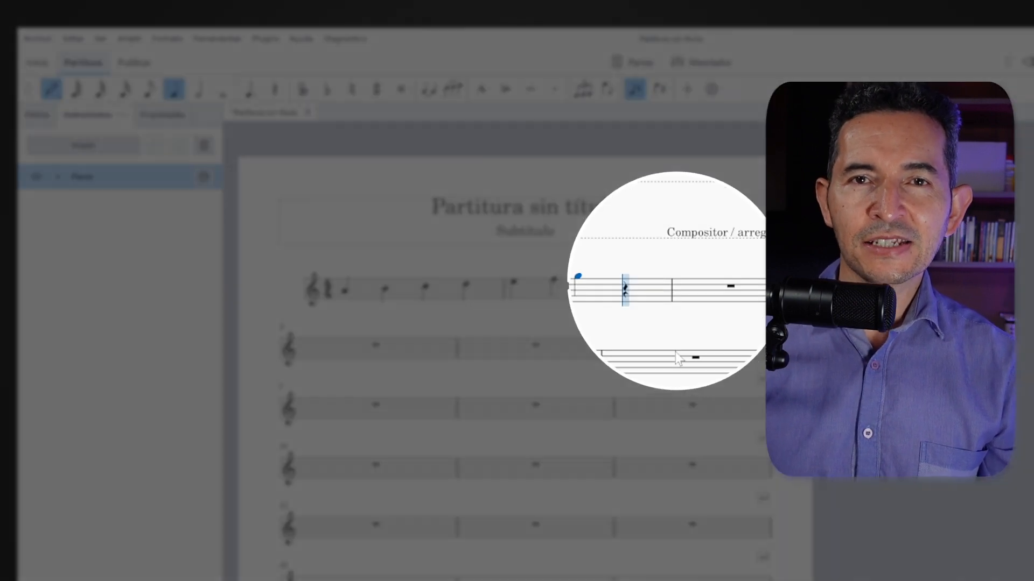
Step: Enter low quarter notes C and E on the first two beats of the third measure
left_click(695, 305)
key("e")
key("g")
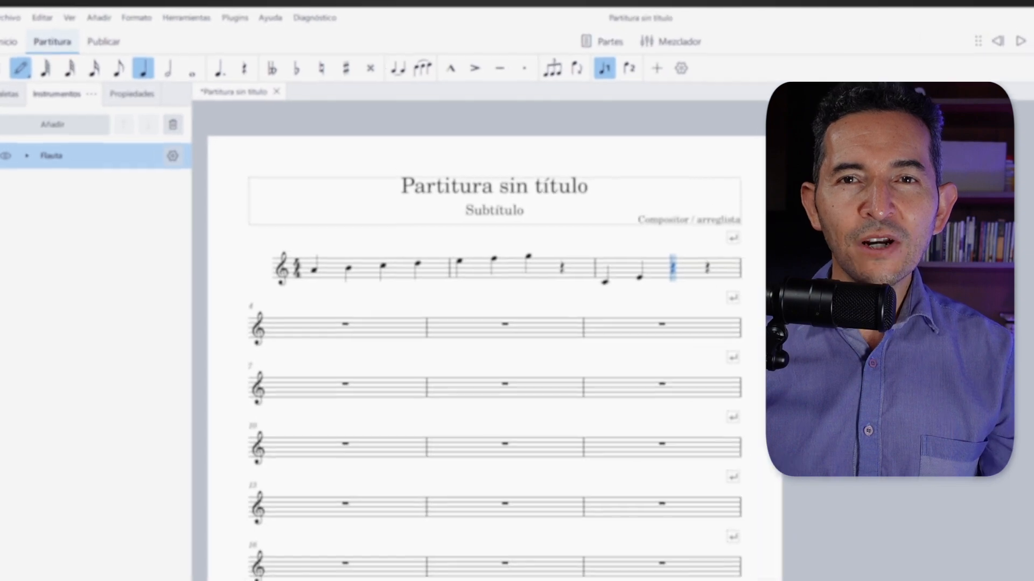
Step: Delete the notes E and C from the third measure, ending on its first beat
key("Left")
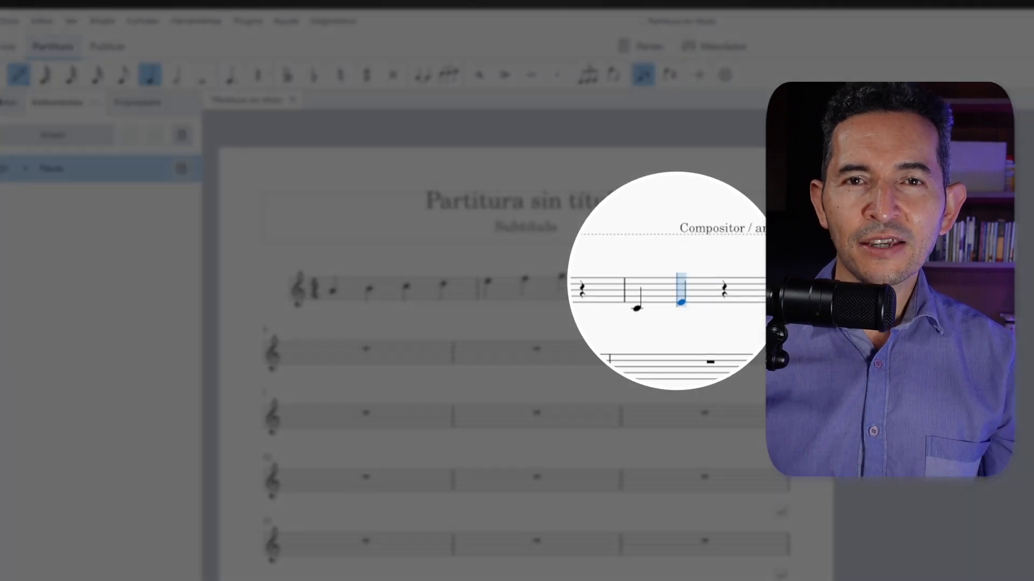
key("Delete")
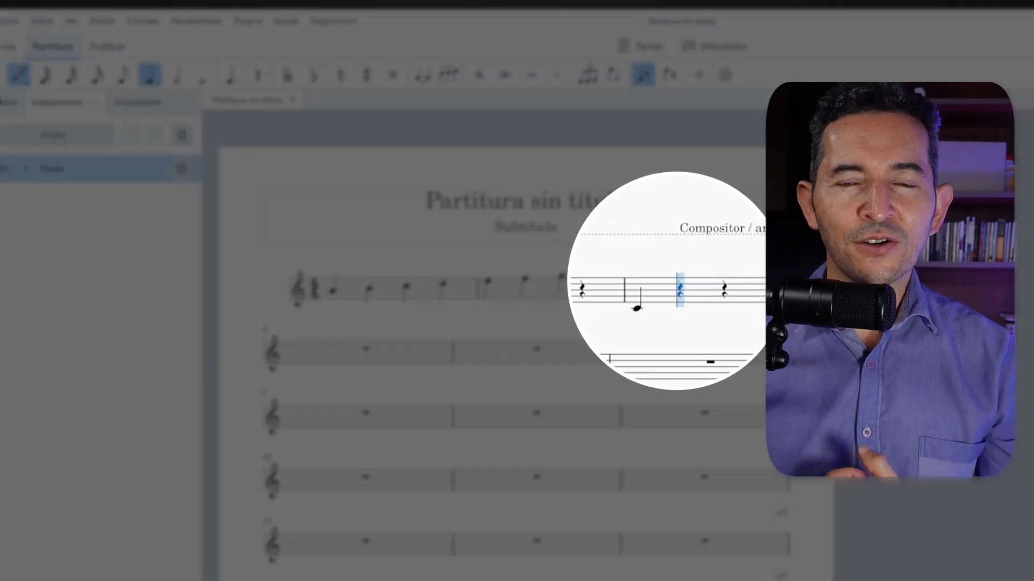
key("Left")
key("Delete")
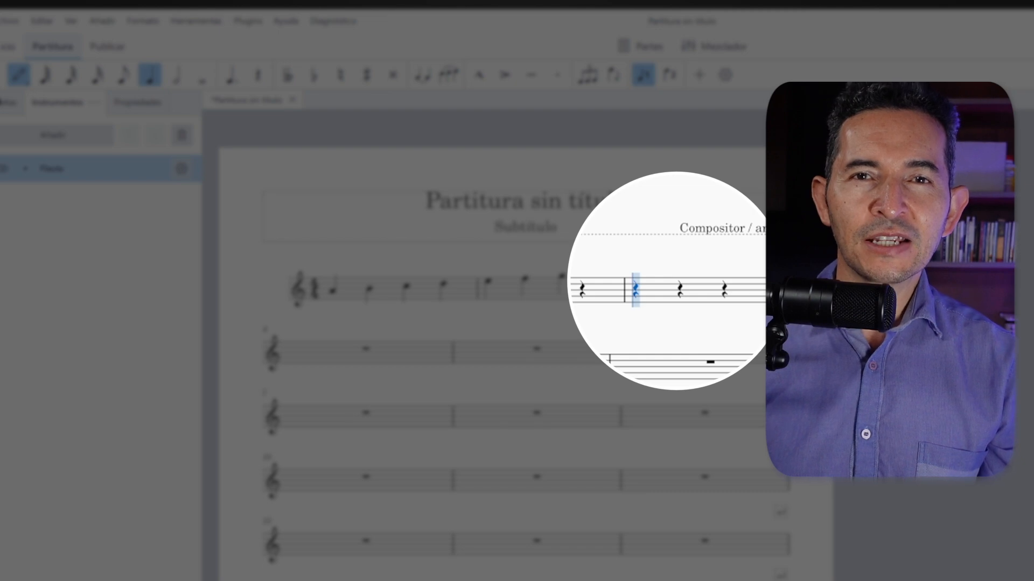
Step: Enter the quarter notes D, F and A on the first three beats of the third measure
key("d")
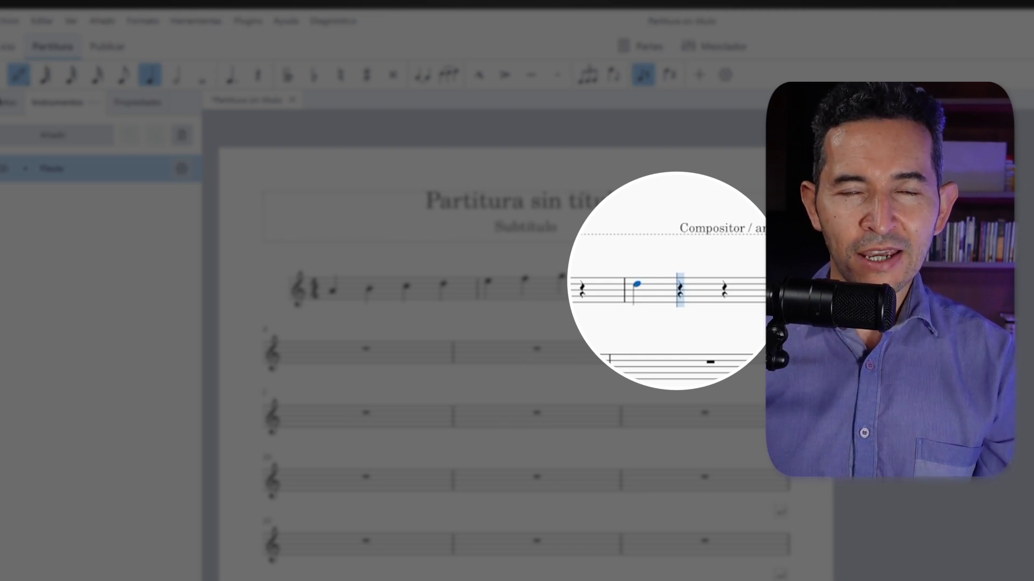
key("f")
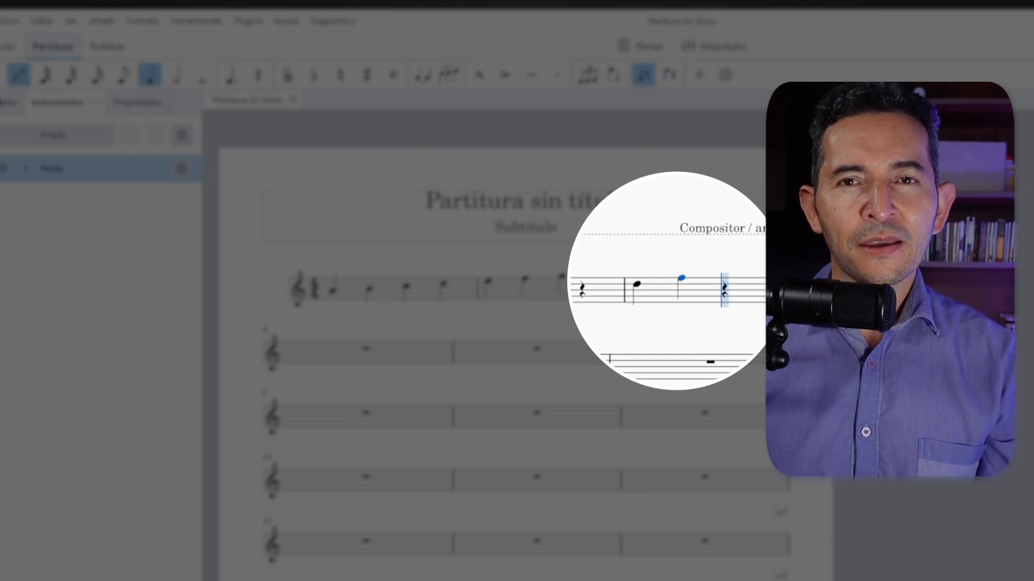
key("g")
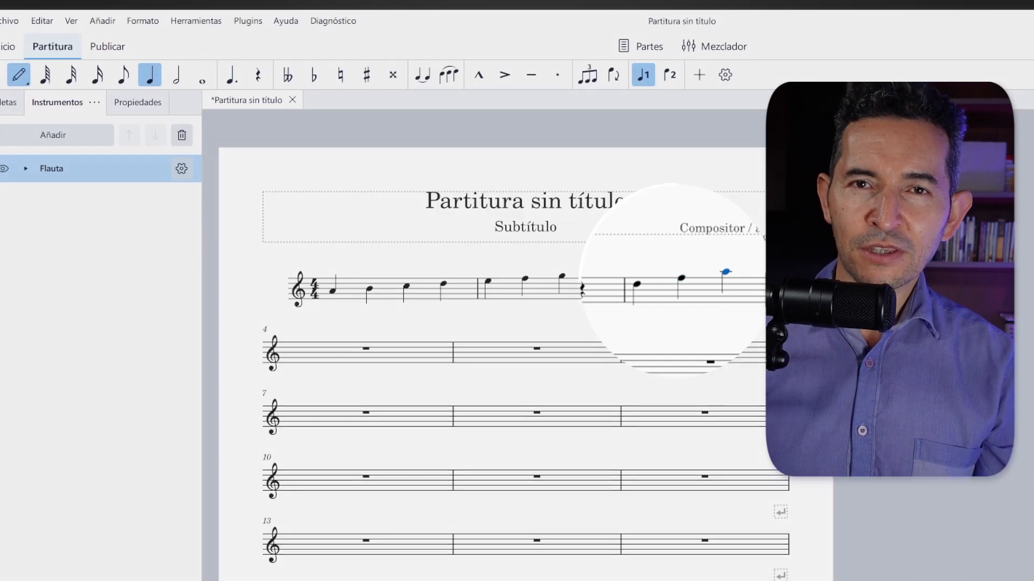
Step: Lower the notes A, F and D in the third measure by one octave each, and move the cursor back to the F
key("Left")
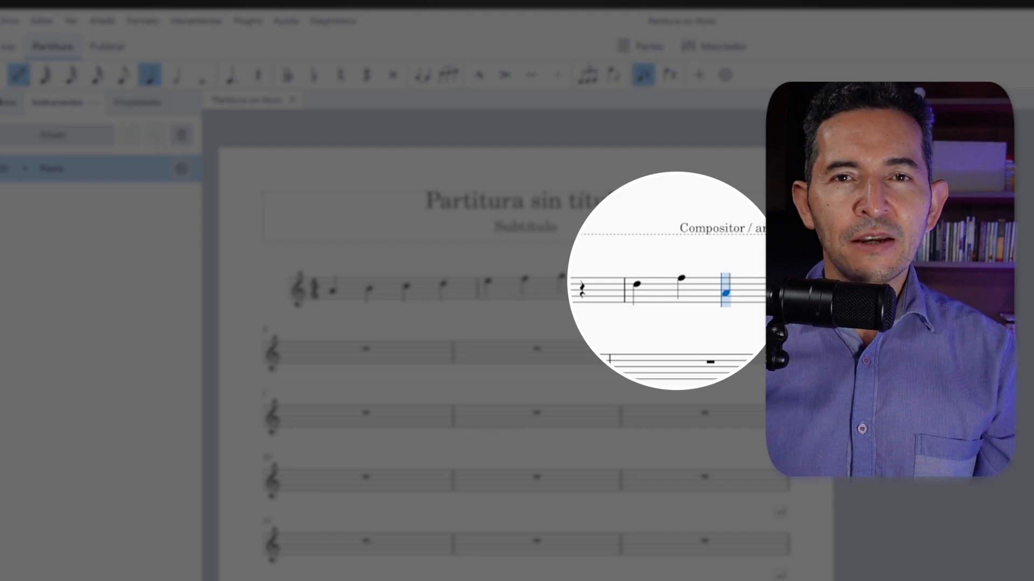
key("Left")
key("ctrl+Down")
key("Left")
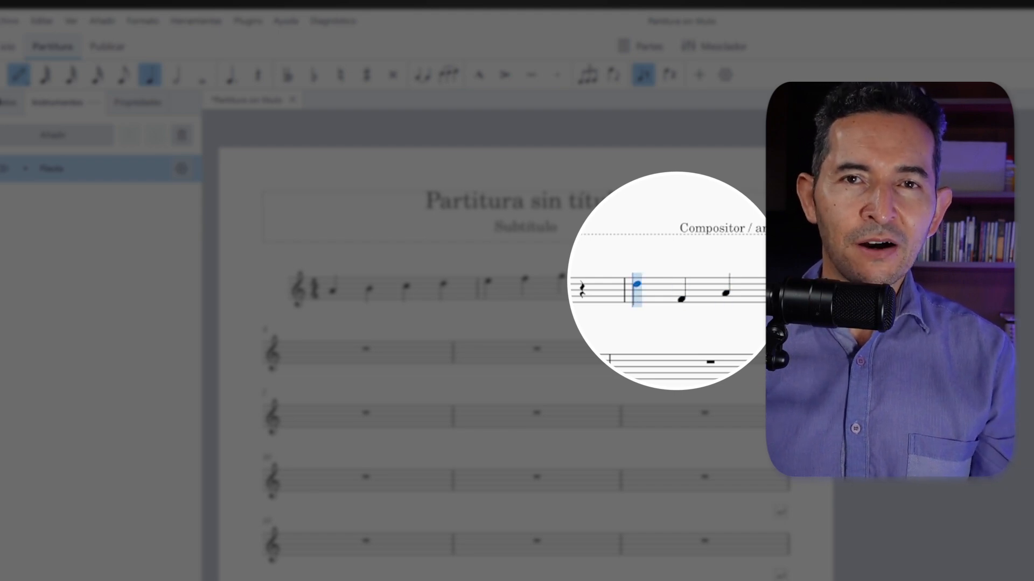
key("ctrl+Down")
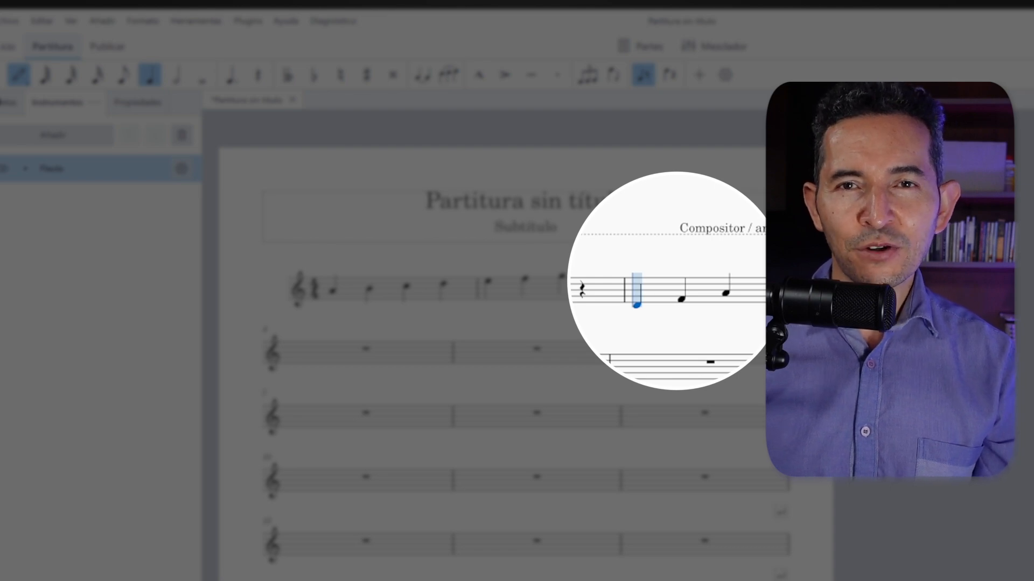
key("Right")
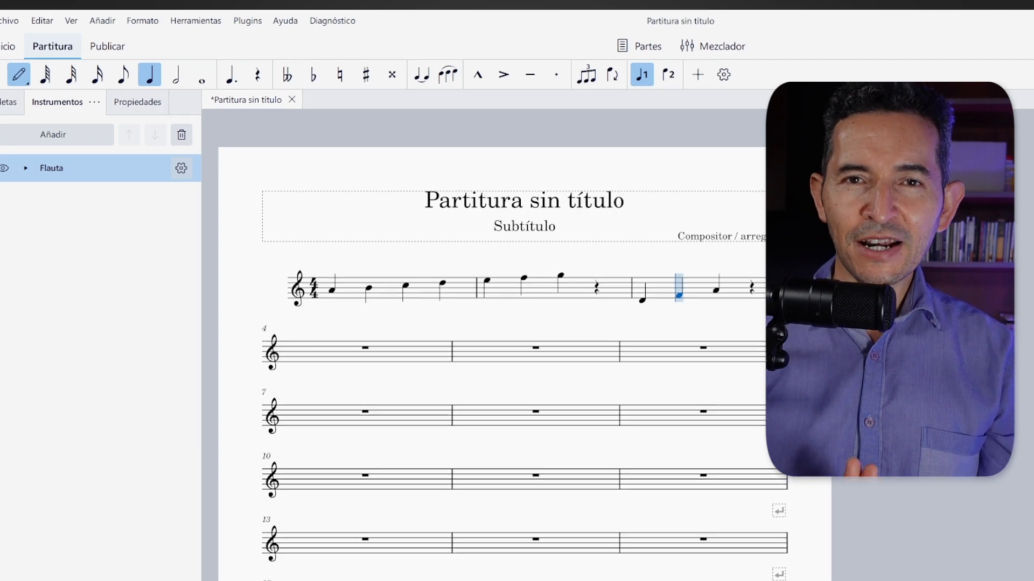
Step: Enter a low quarter note E on the first beat of the fourth measure and choose the eighth-note duration
key("Right")
key("Right")
key("Right")
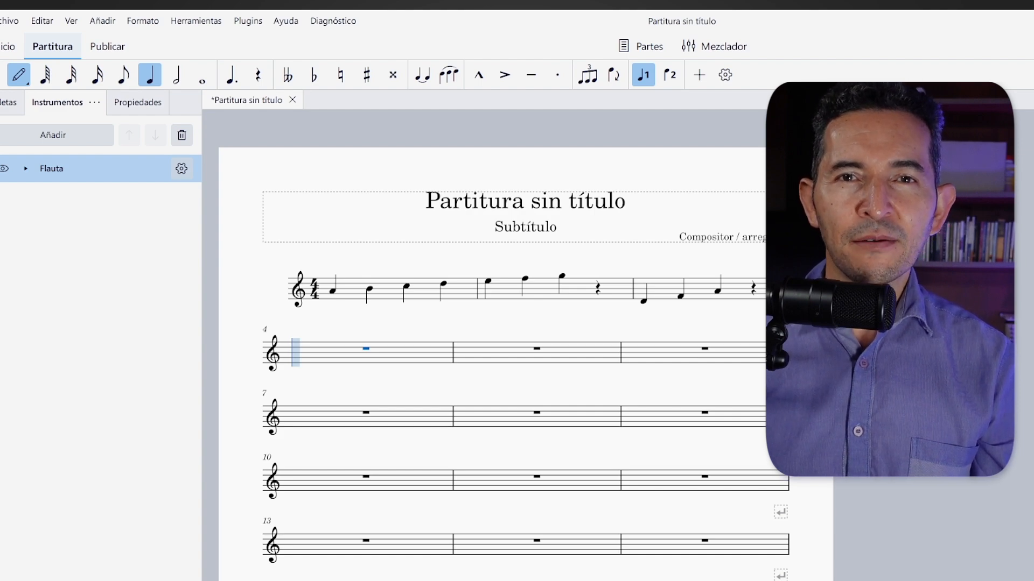
key("e")
key("4")
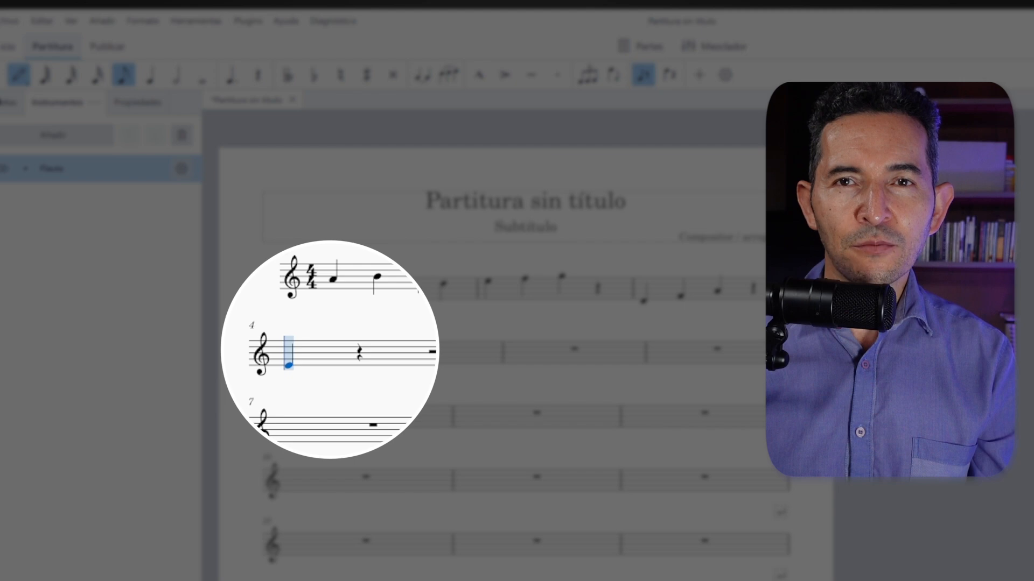
Step: Enter three low quarter notes E in the fifth measure, followed by a half note E on its fourth beat
key("Escape")
key("4")
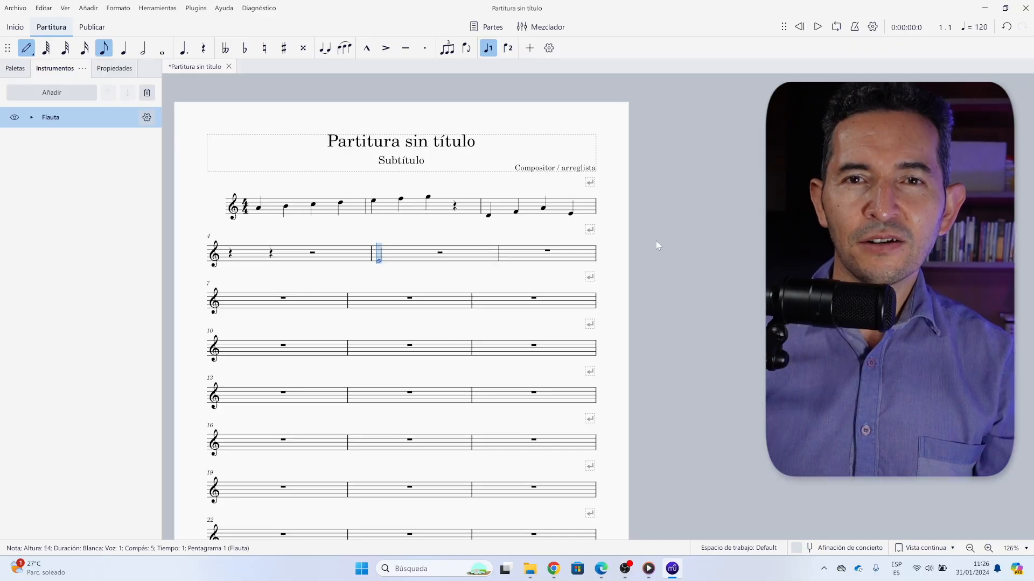
key("5")
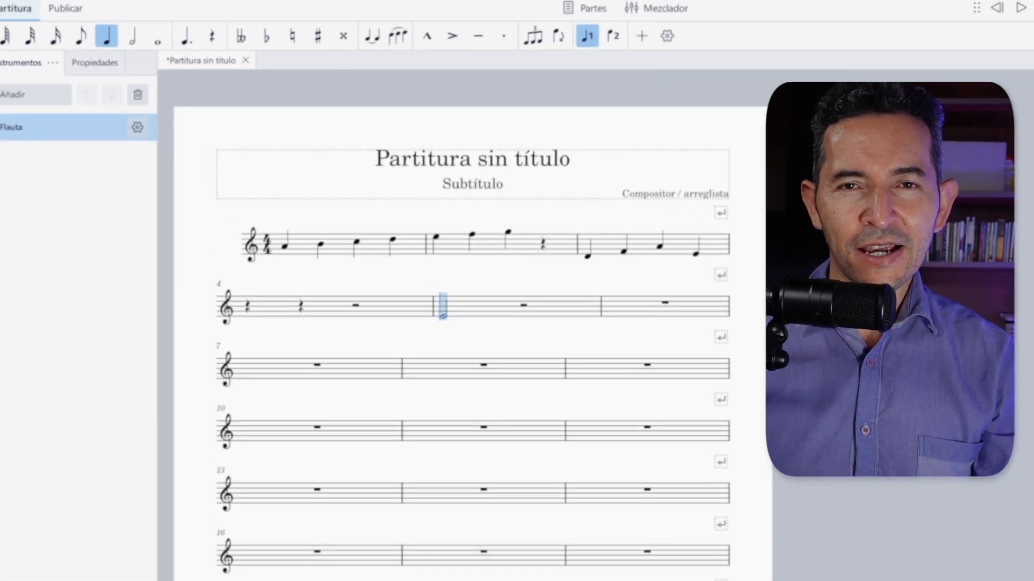
key("e")
key("e")
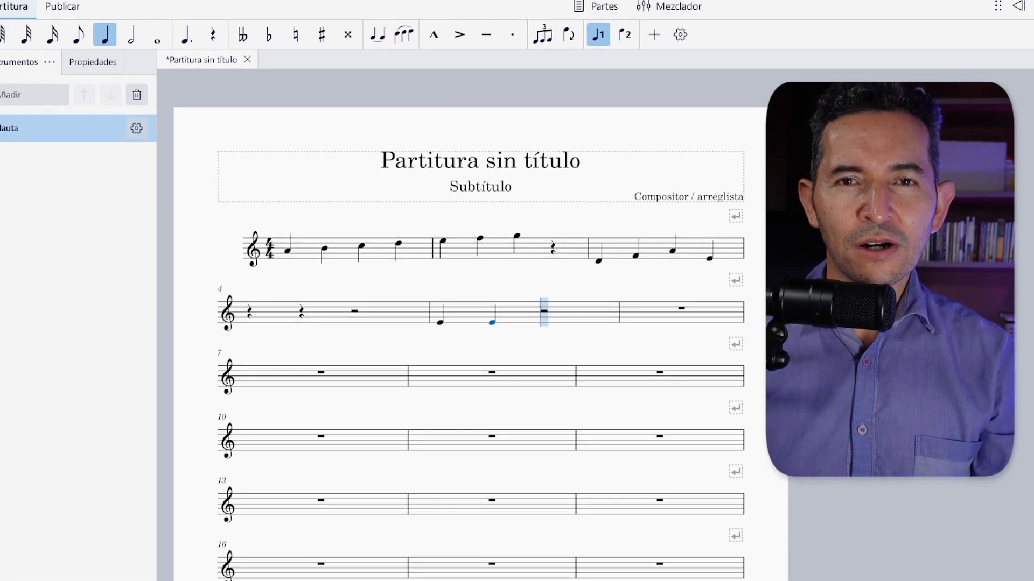
key("e")
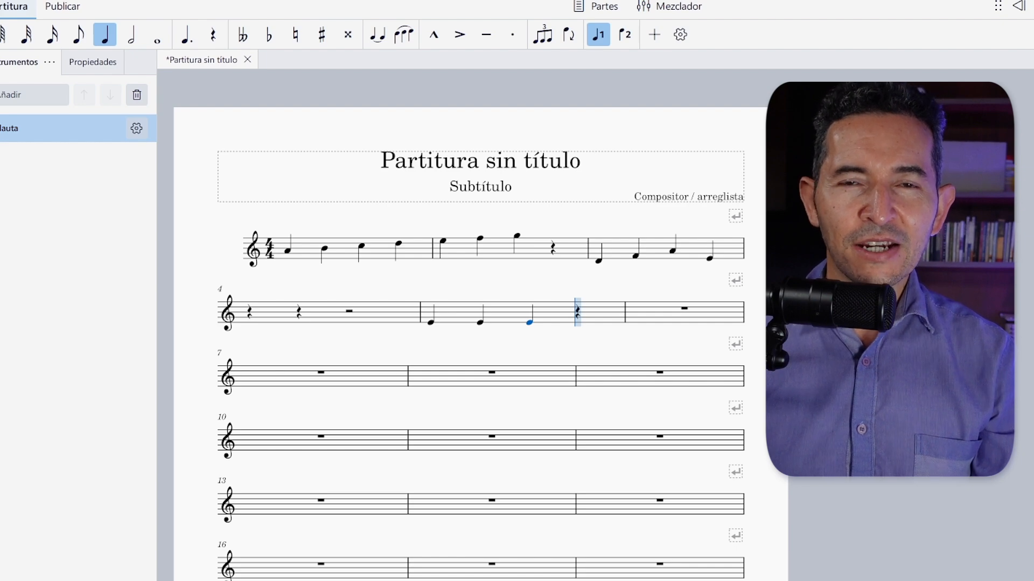
key("6")
key("e")
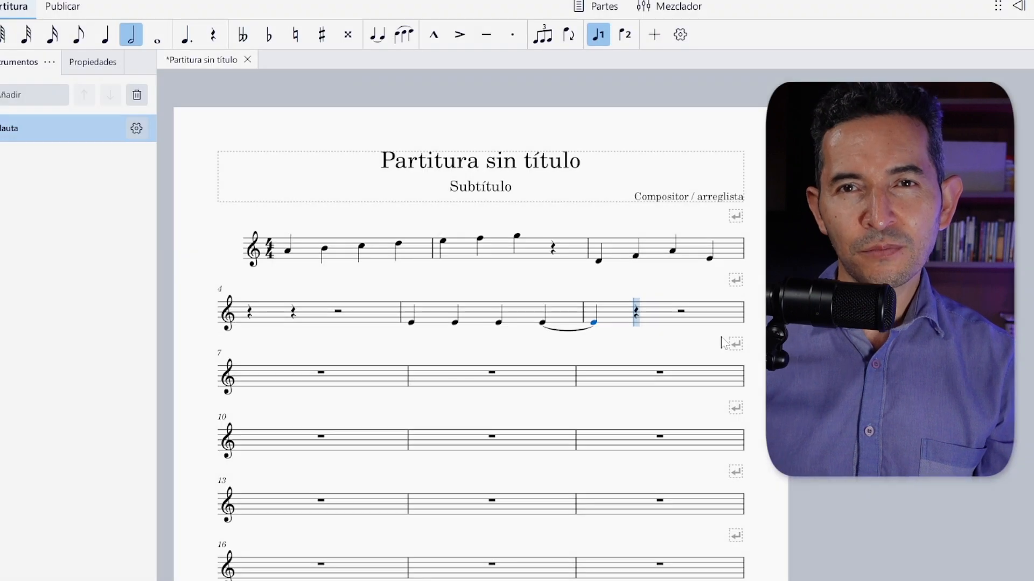
Step: Delete the tie joining the E notes across the fifth and sixth measures, and tie the notes again
key("Escape")
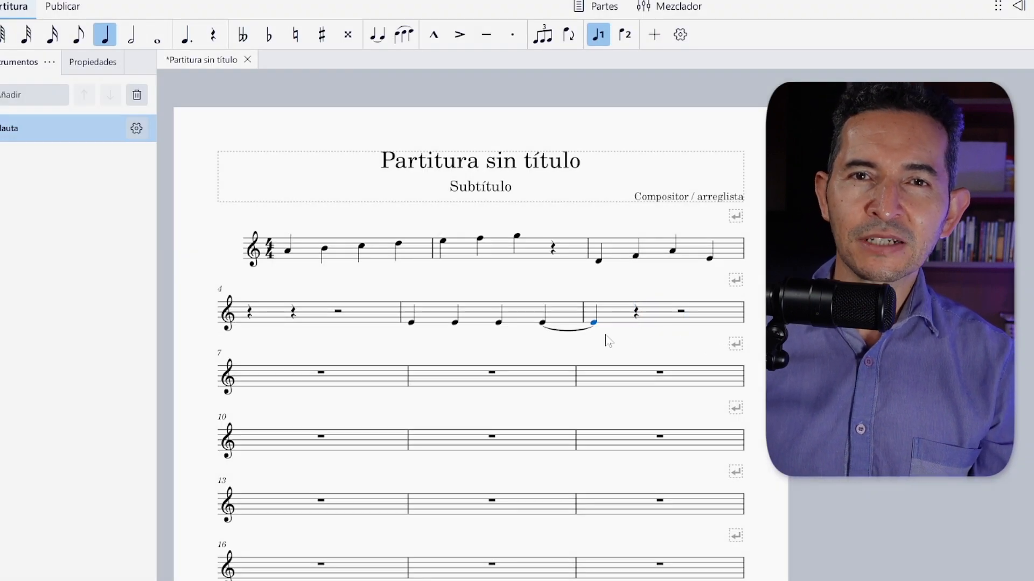
key("Escape")
left_click(570, 329)
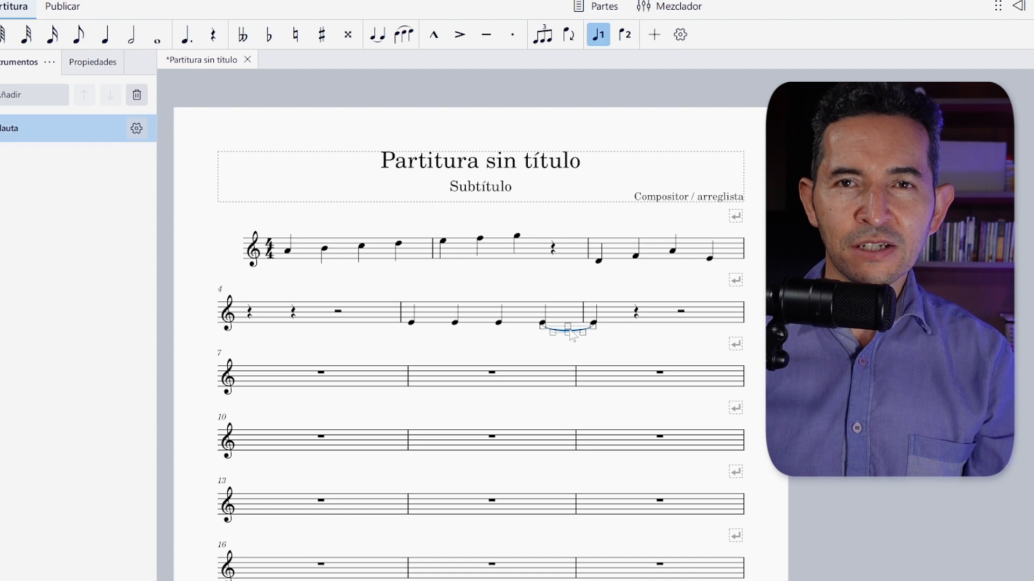
key("Delete")
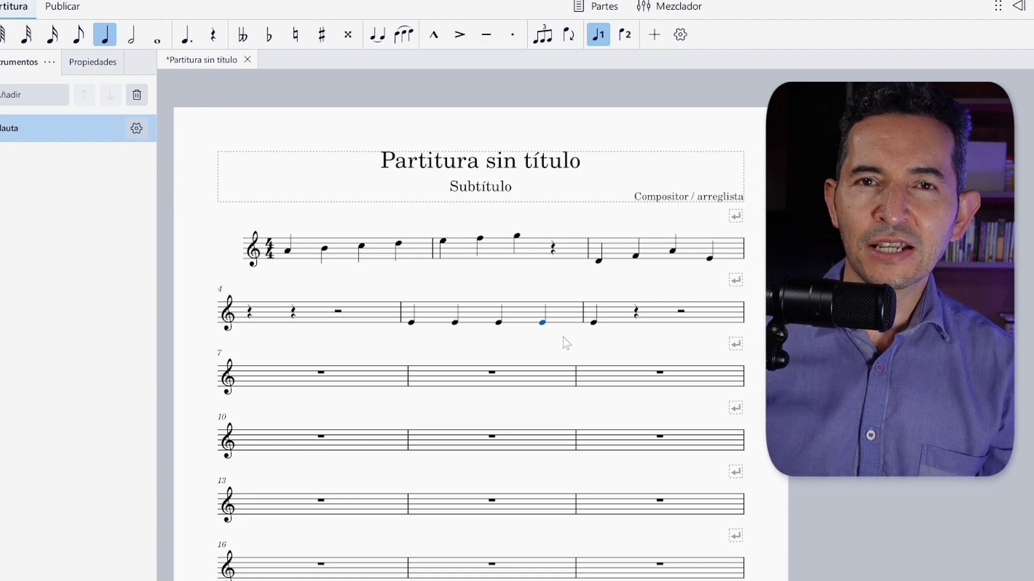
key("plus")
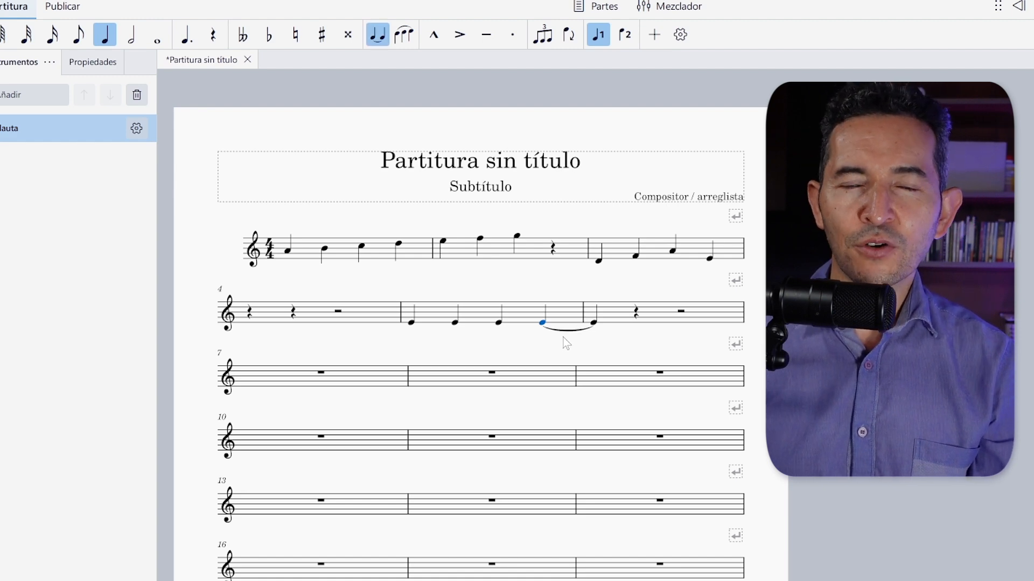
key("Right")
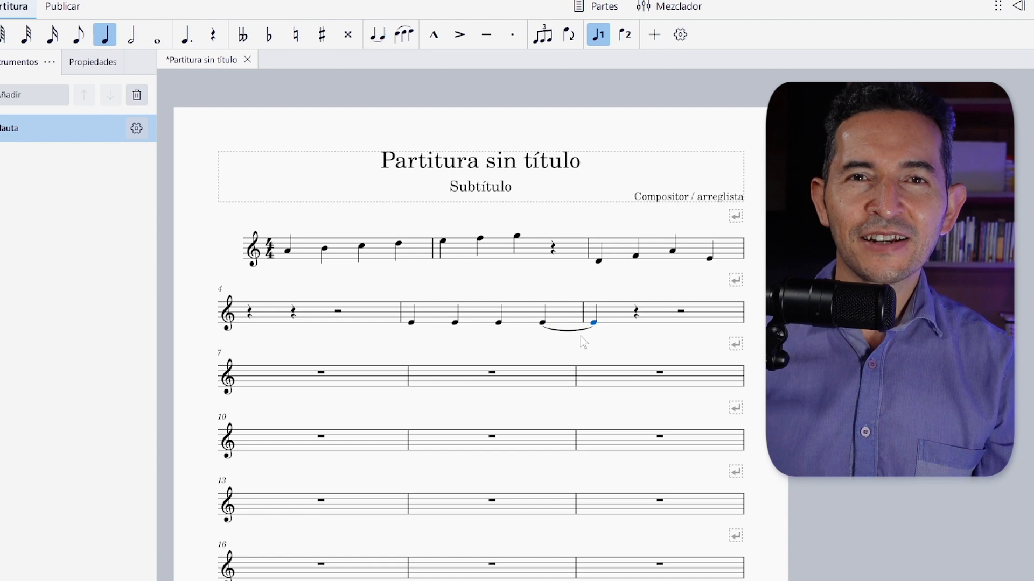
key("Right")
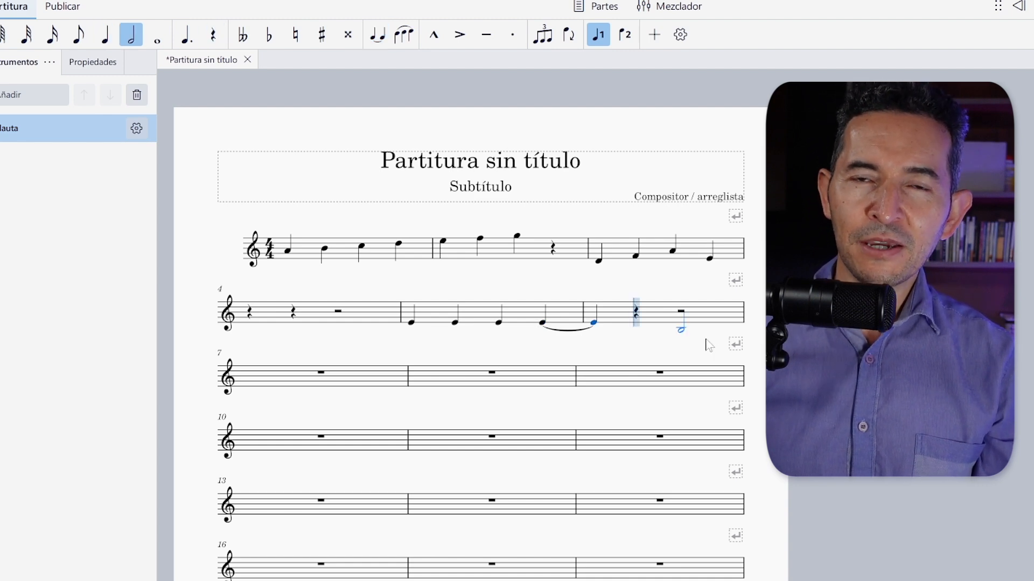
Step: Leave note input, remove the restored tie over the sixth measure's barline and re-create it from the fifth measure's last E
key("Escape")
key("Escape")
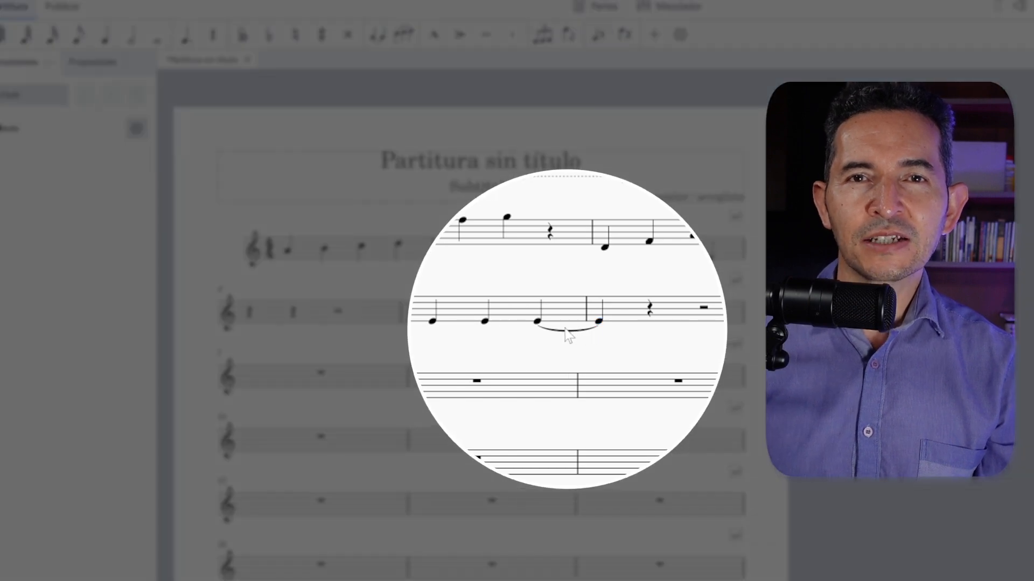
left_click(570, 330)
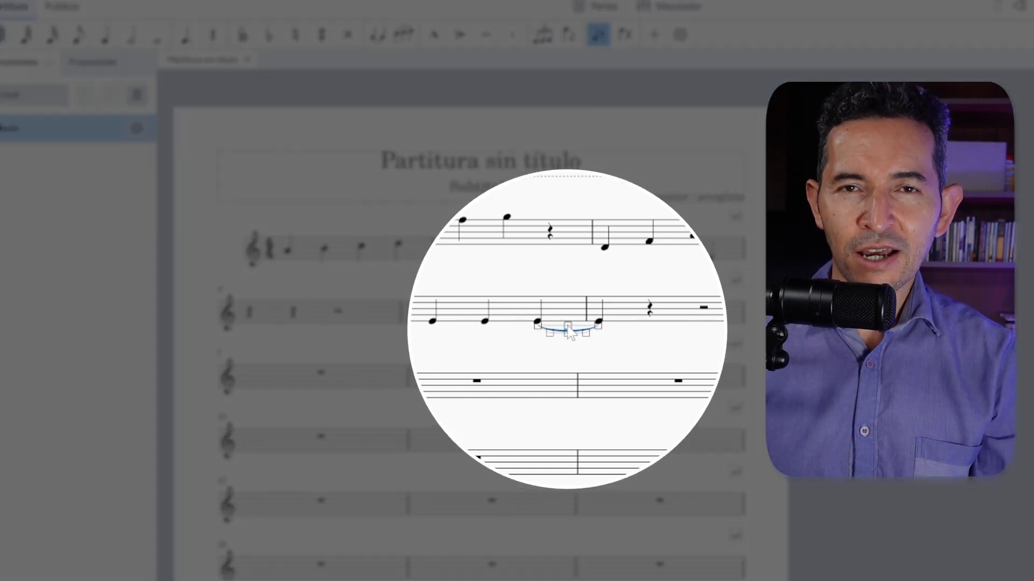
key("Delete")
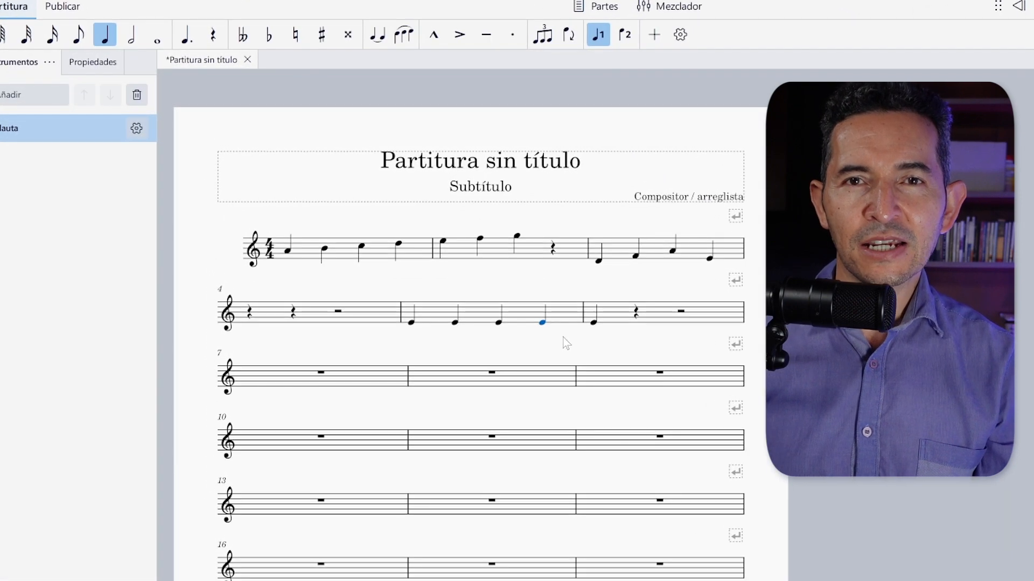
key("t")
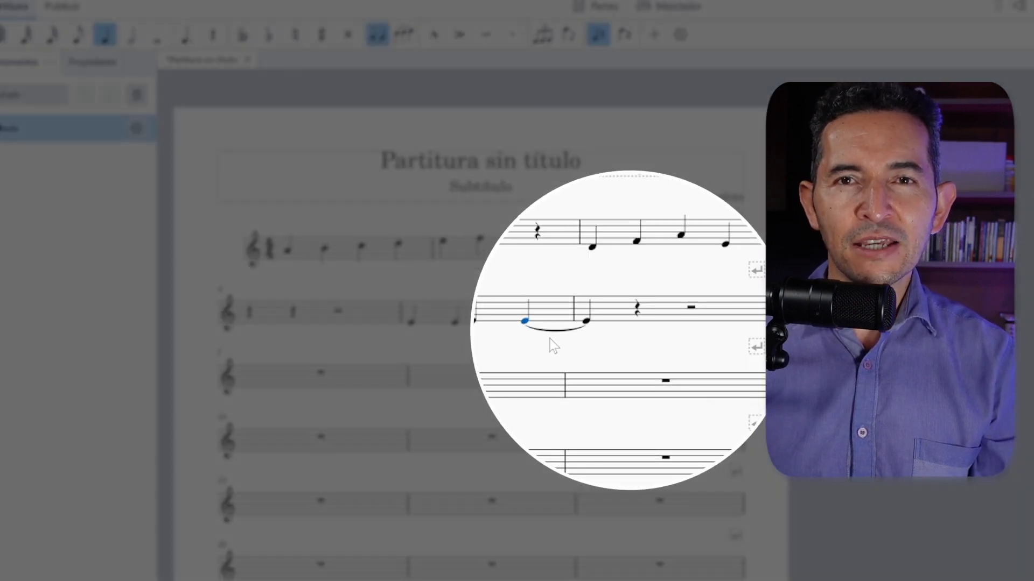
Step: Enter a quarter note F on the second beat of the sixth measure and extend it with repeated tied F quarter notes
key("Right")
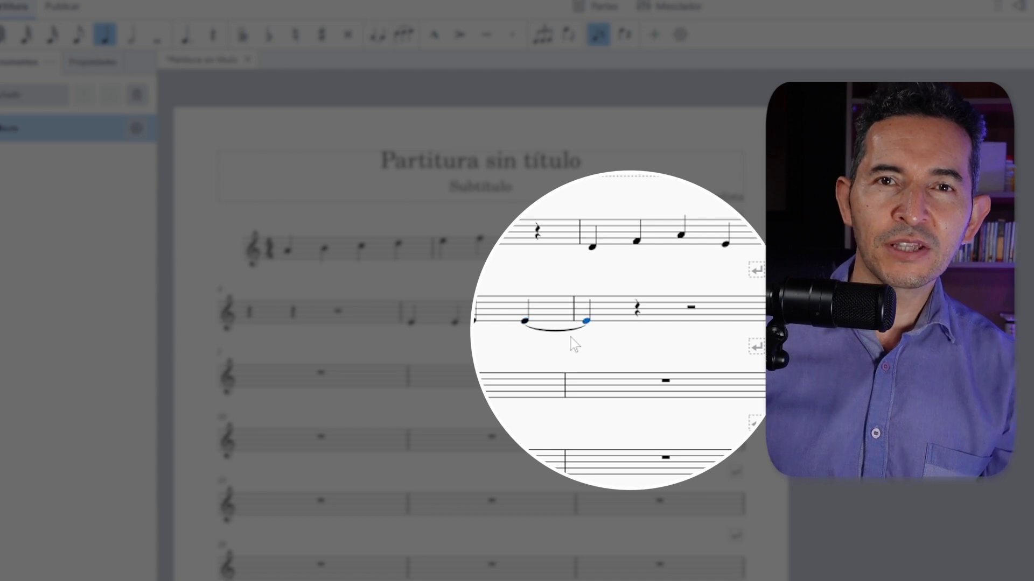
key("Right")
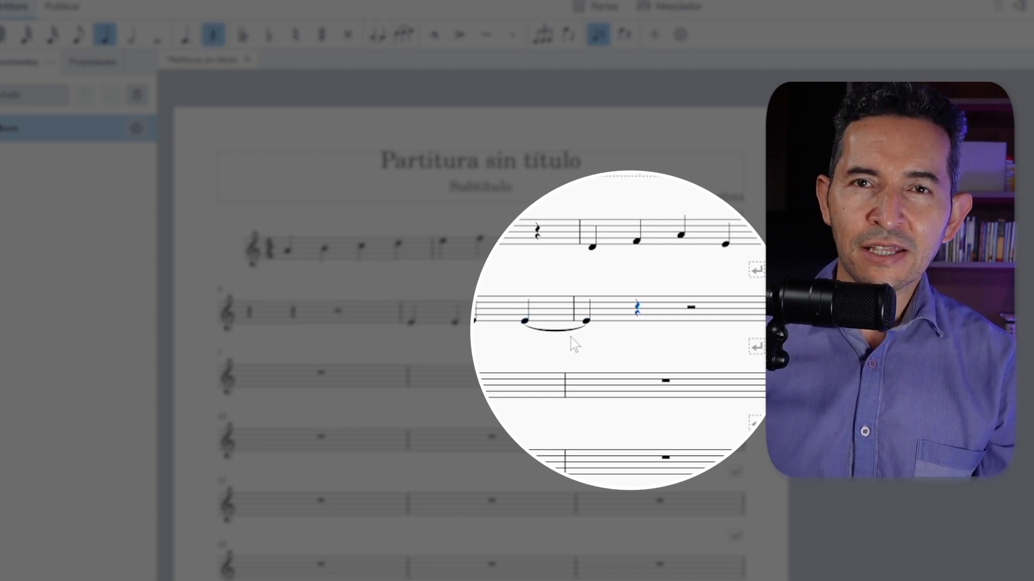
key("f")
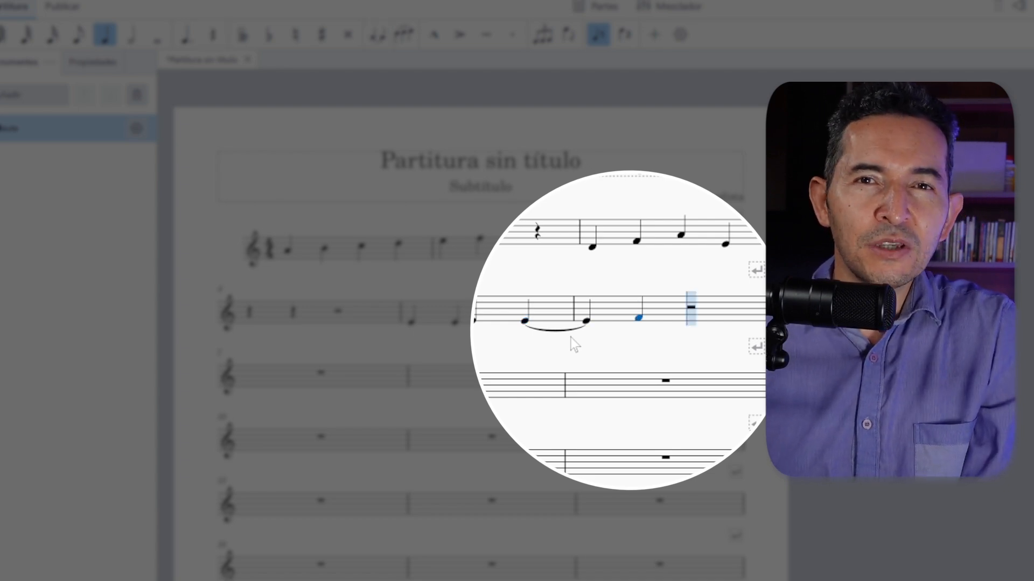
key("t")
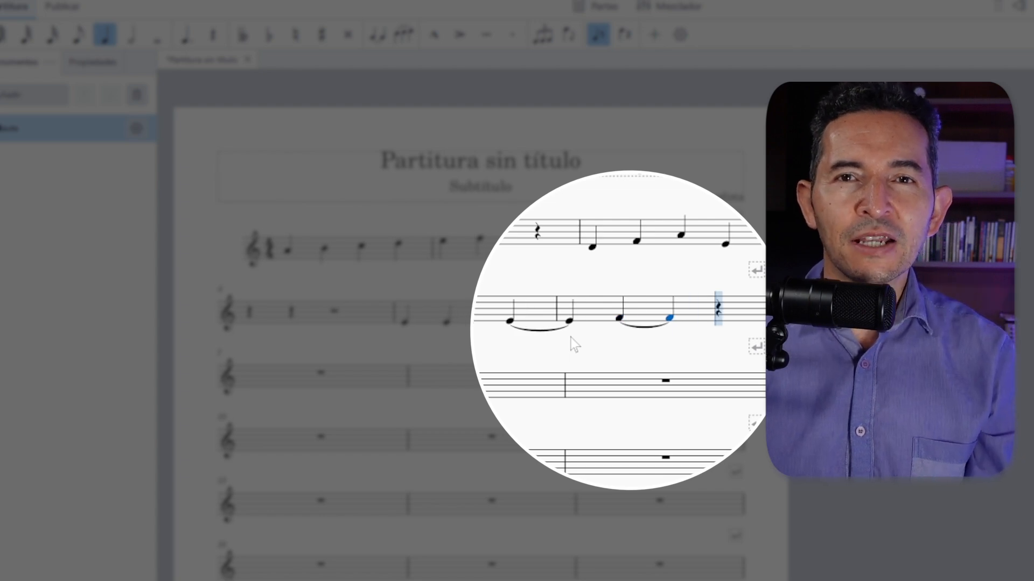
key("t")
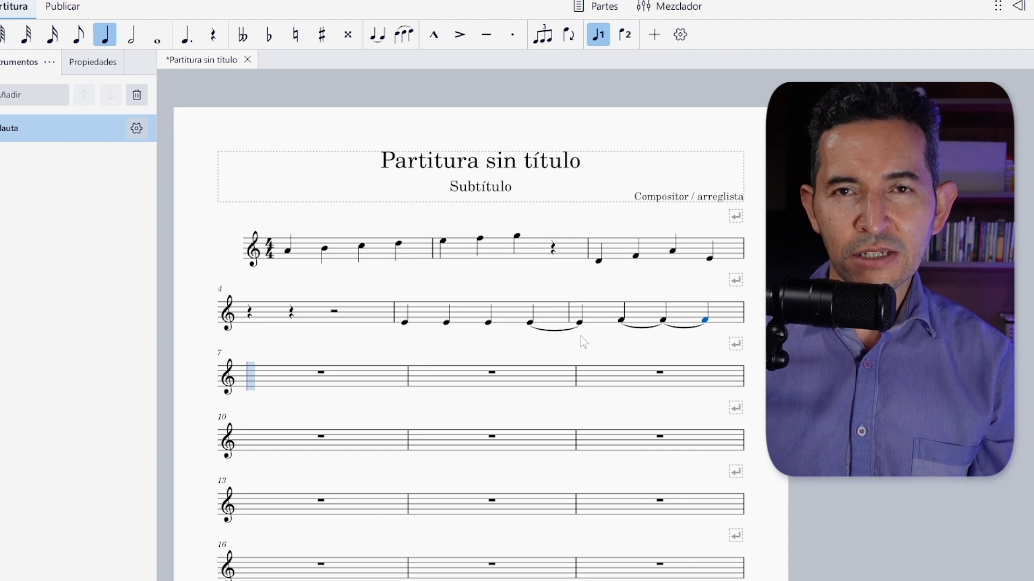
key("plus")
key("plus")
key("plus")
key("plus")
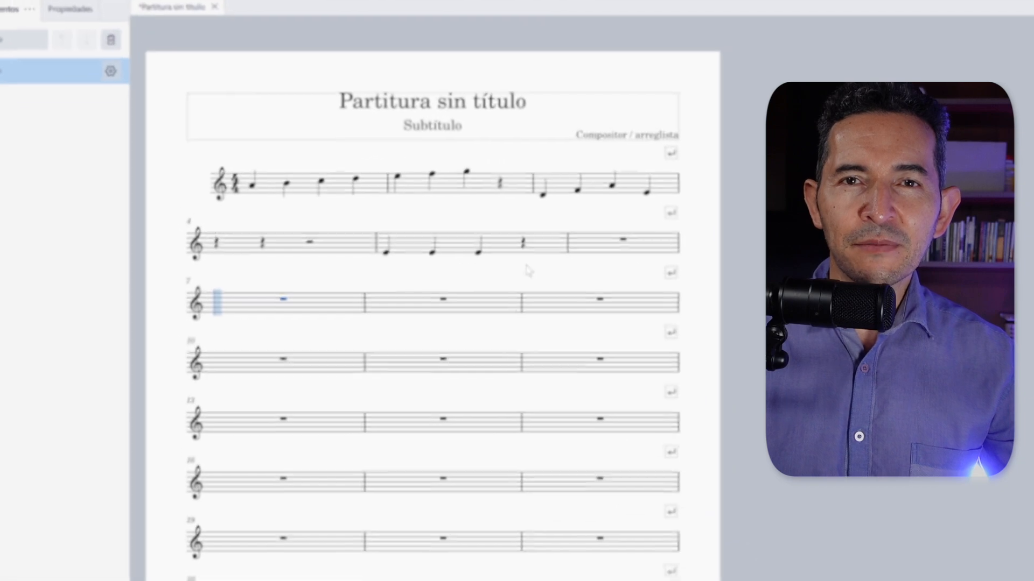
Step: Show the piano keyboard and use it to enter the half notes C2, C3, C4, C5 and C6 from the seventh measure on
key("p")
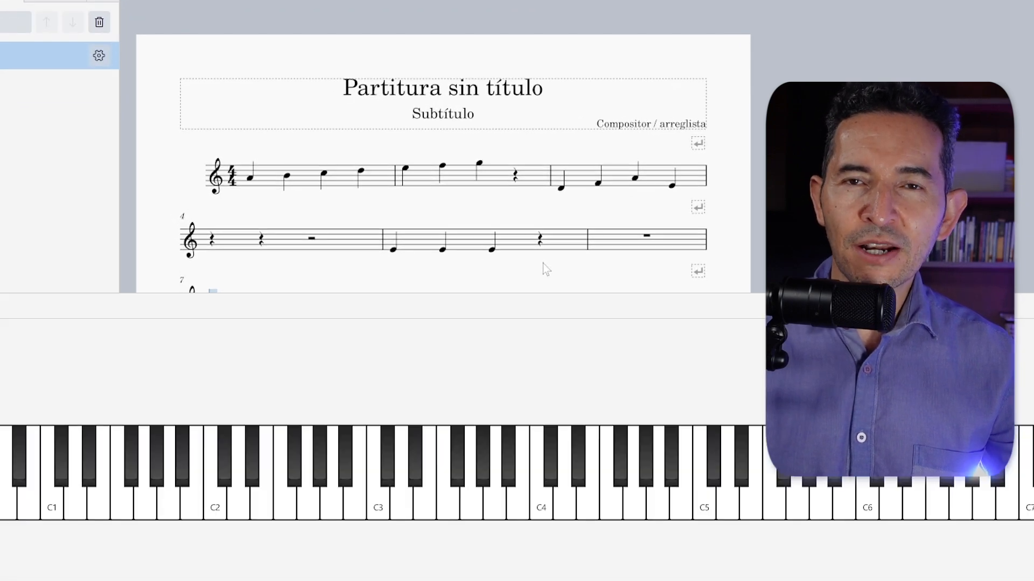
scroll(471, 217, "down", 1)
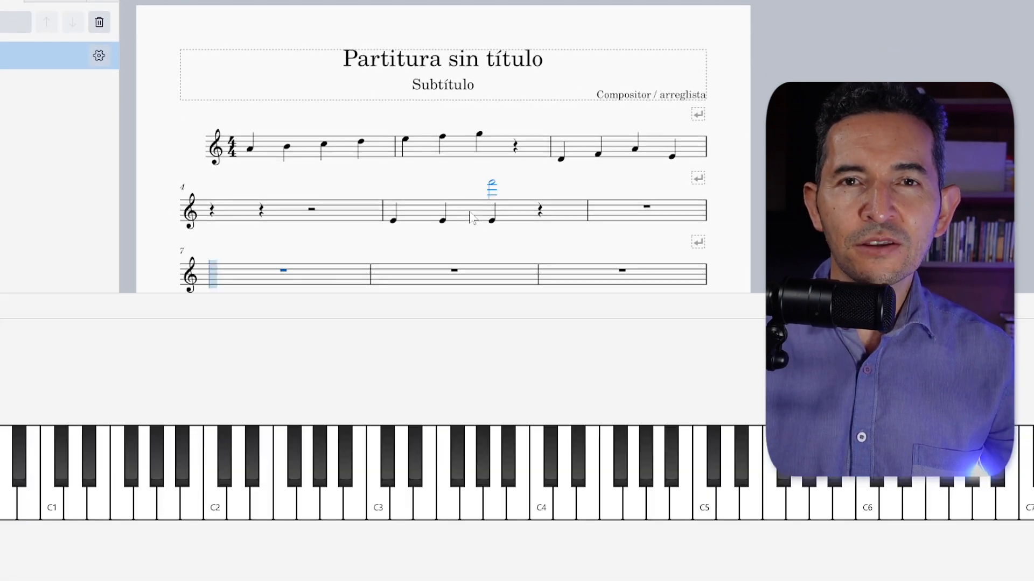
scroll(469, 217, "down", 1)
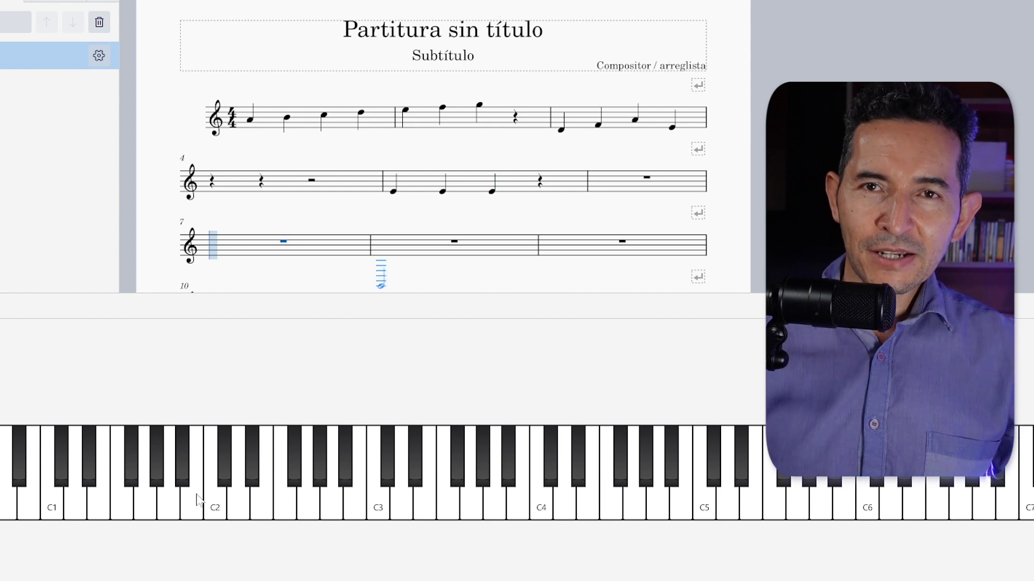
left_click(215, 500)
left_click(388, 501)
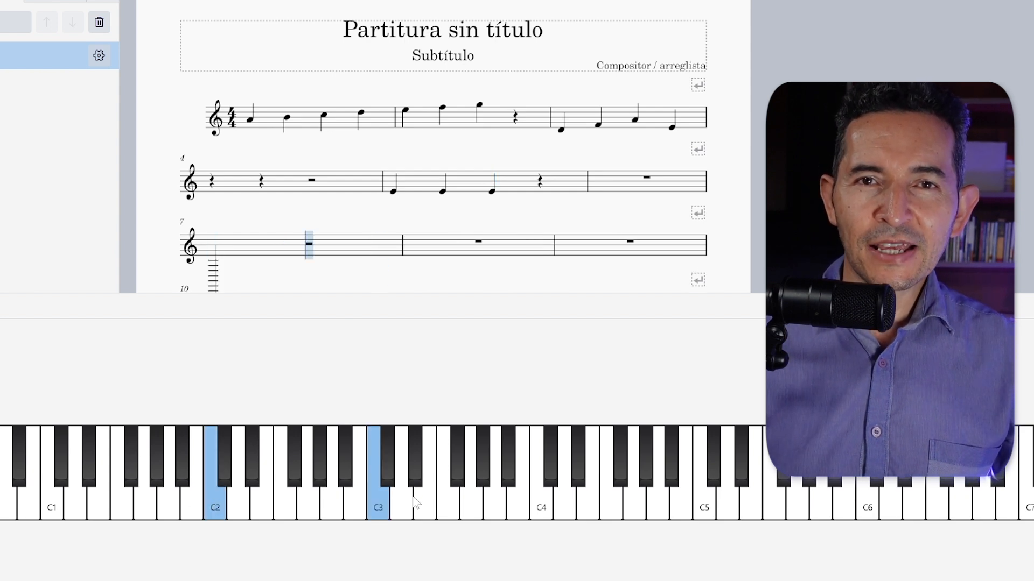
left_click(538, 509)
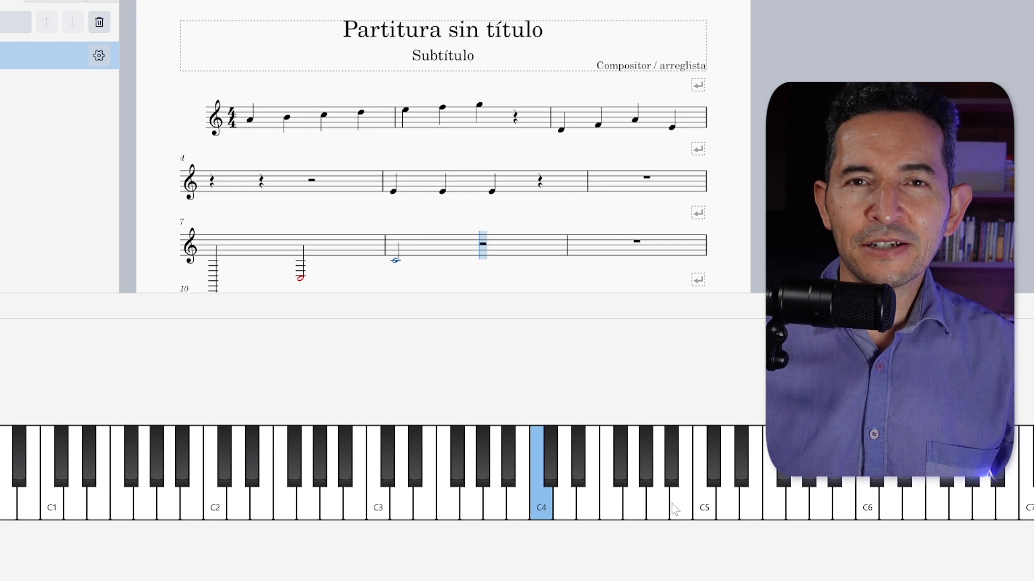
left_click(703, 505)
left_click(864, 512)
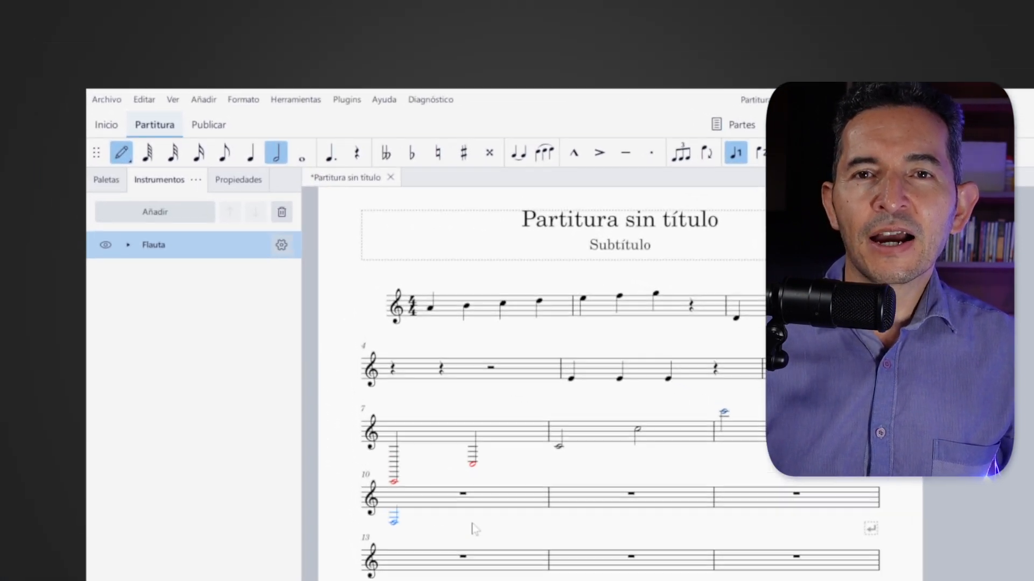
Step: Show the mixer for the score
left_click(180, 106)
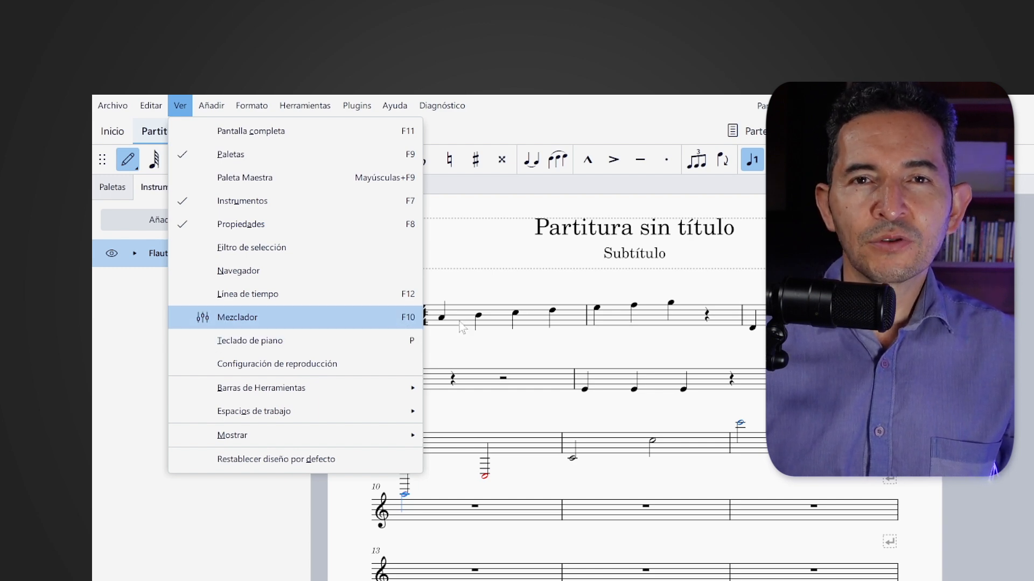
left_click(1015, 130)
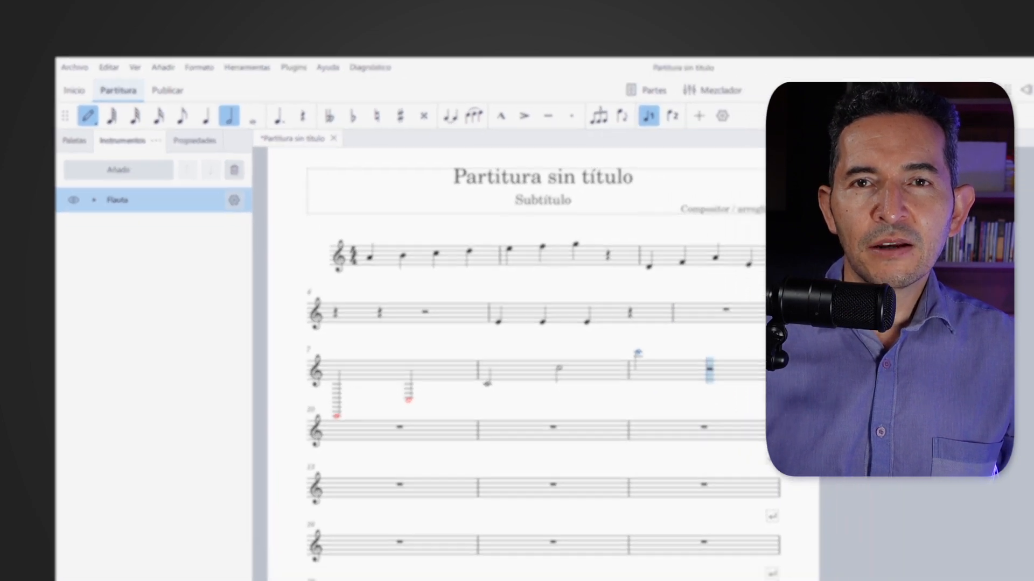
key("F10")
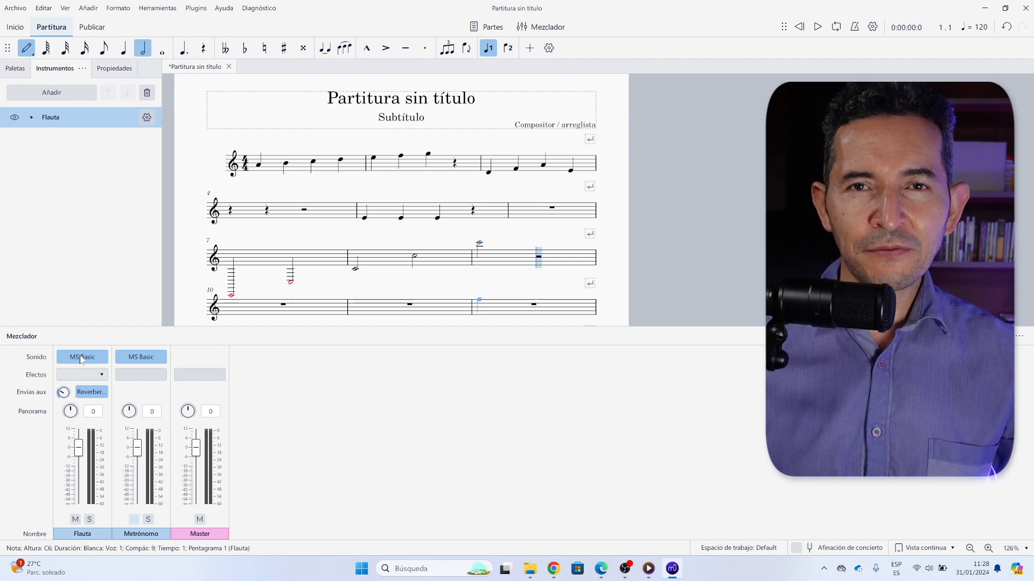
Step: Examine the sound sources available for the flute channel, including VST3 and the MS Basic SoundFonts instrument categories
left_click(100, 357)
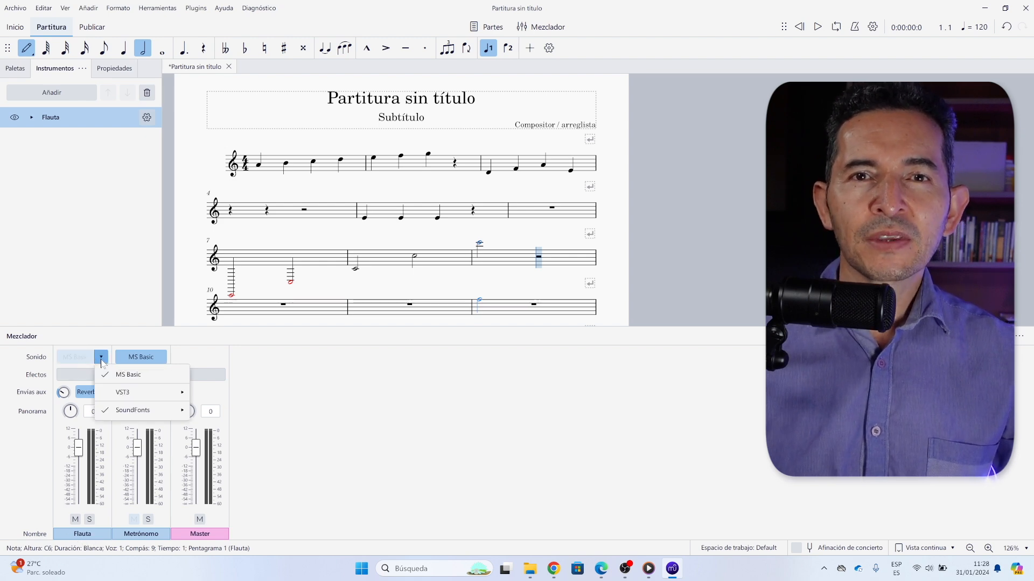
mouse_move(129, 395)
mouse_move(237, 398)
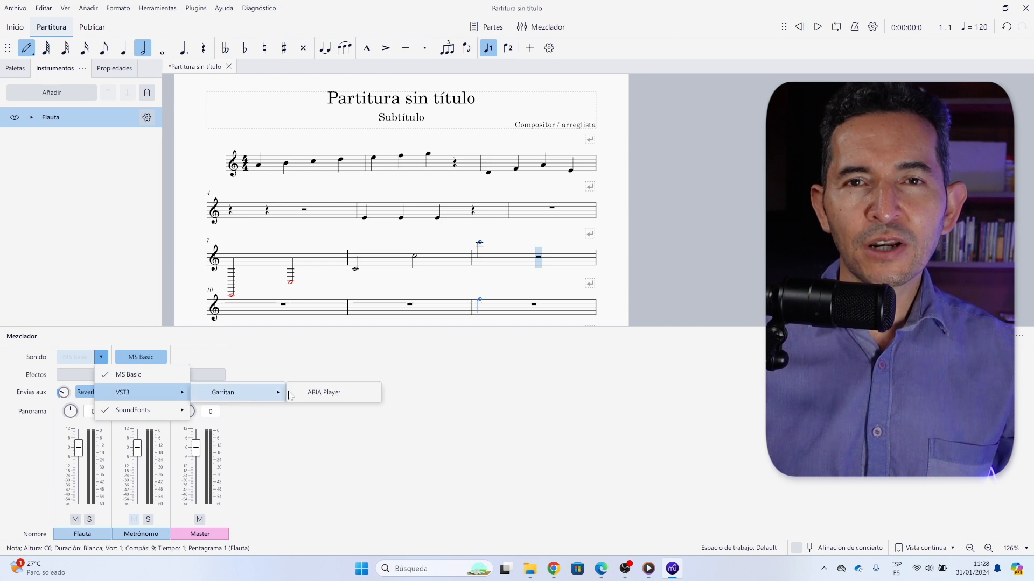
mouse_move(161, 410)
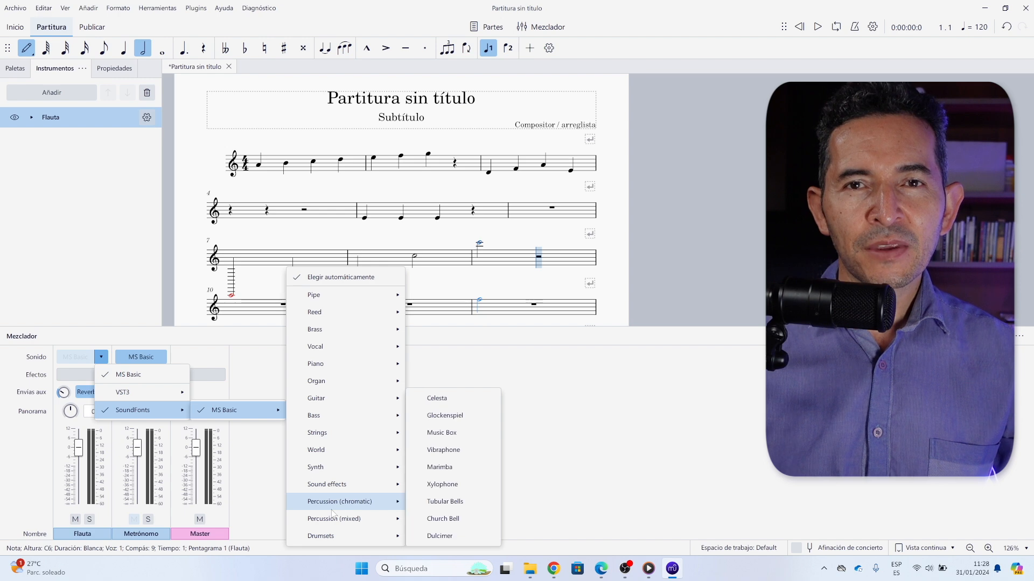
mouse_move(338, 473)
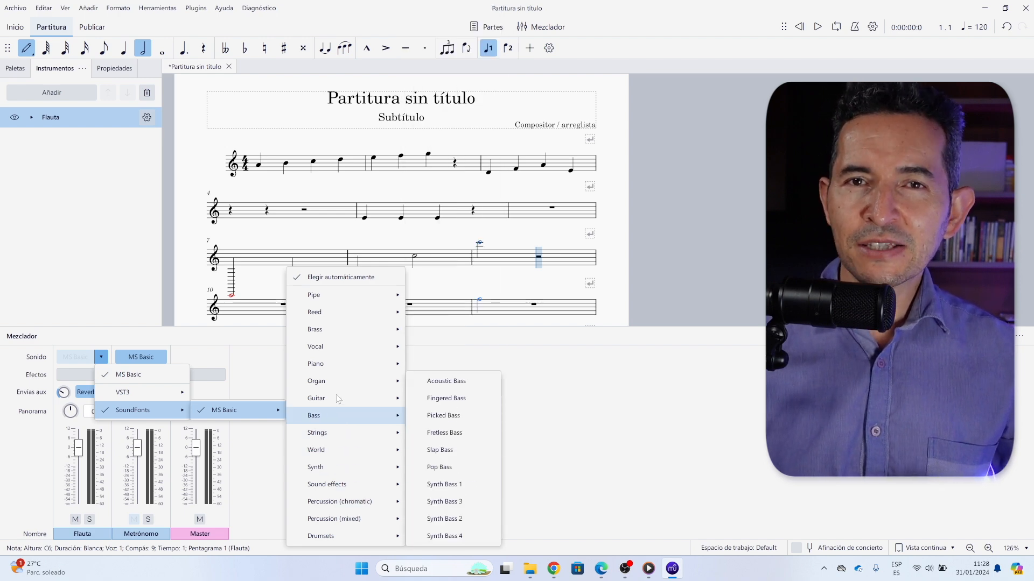
mouse_move(338, 398)
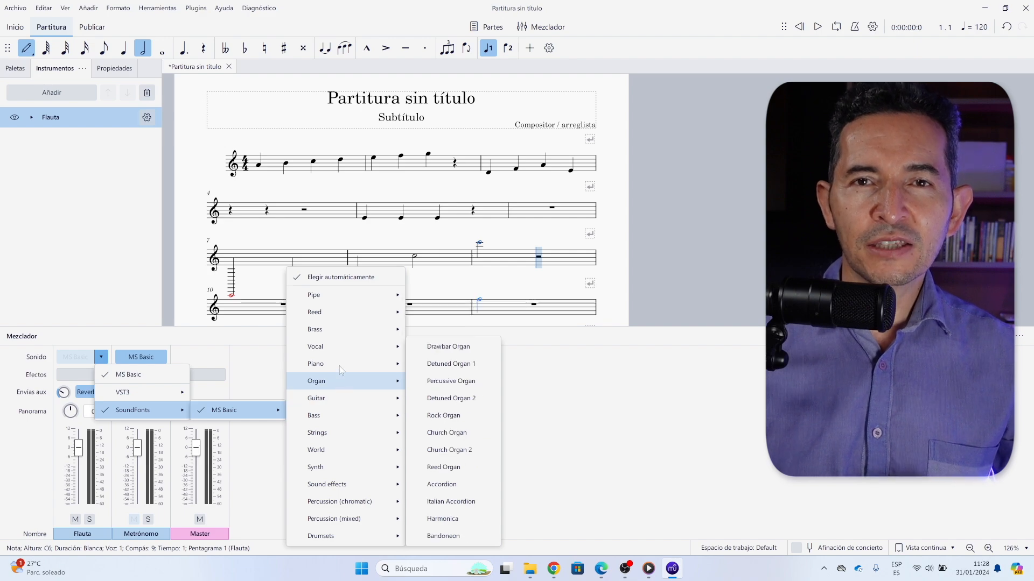
mouse_move(338, 366)
left_click(268, 439)
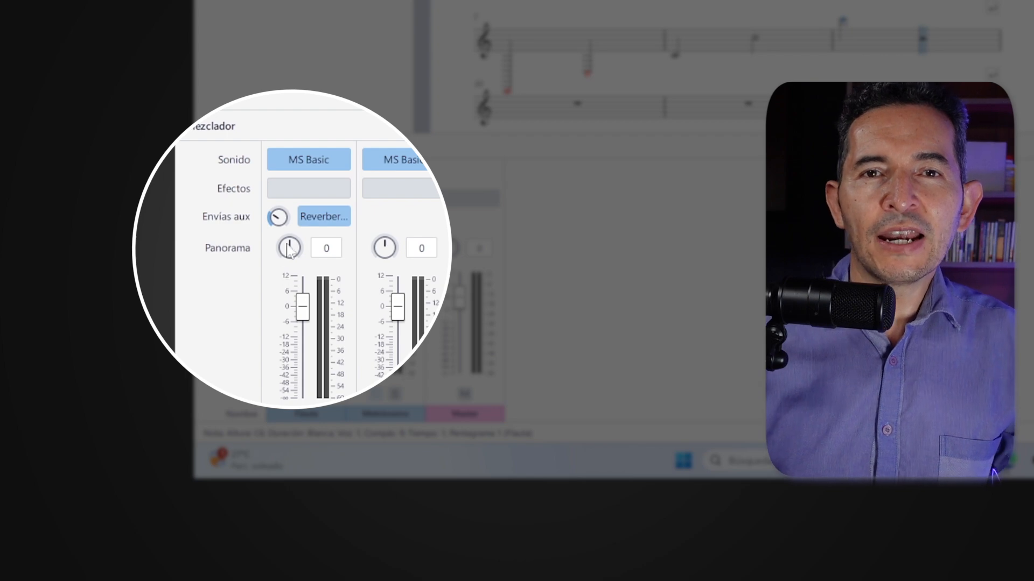
Step: Try panning the flute channel to 76 and the metronome channel to -79, resetting each one to 0
left_click_drag(288, 249, 278, 175)
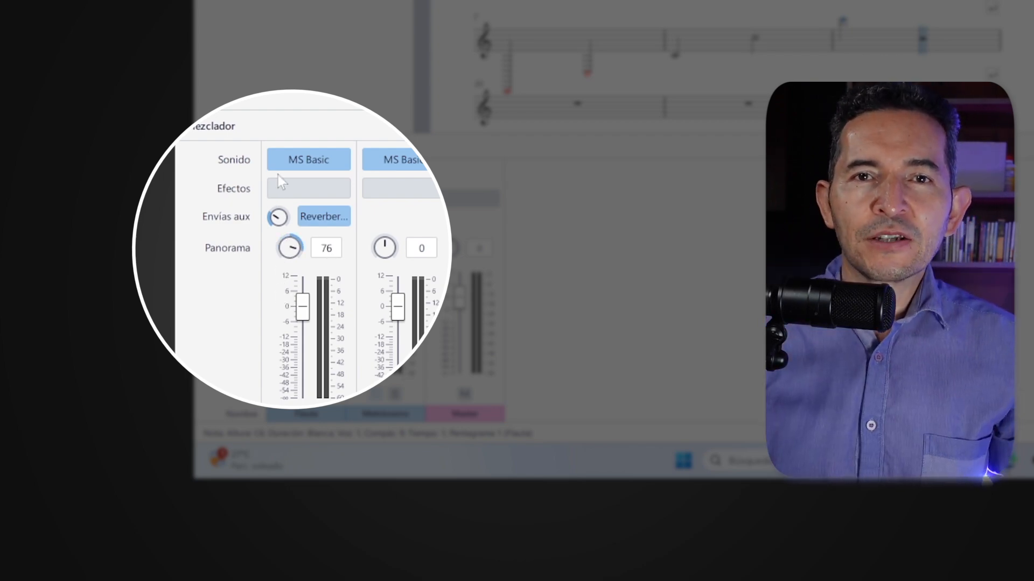
double_click(284, 248)
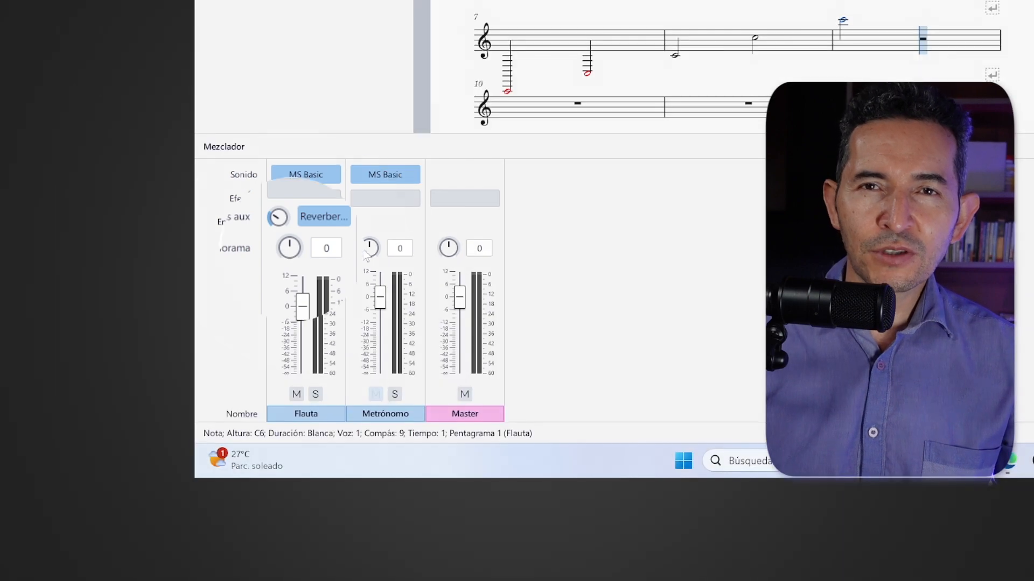
left_click_drag(369, 248, 370, 313)
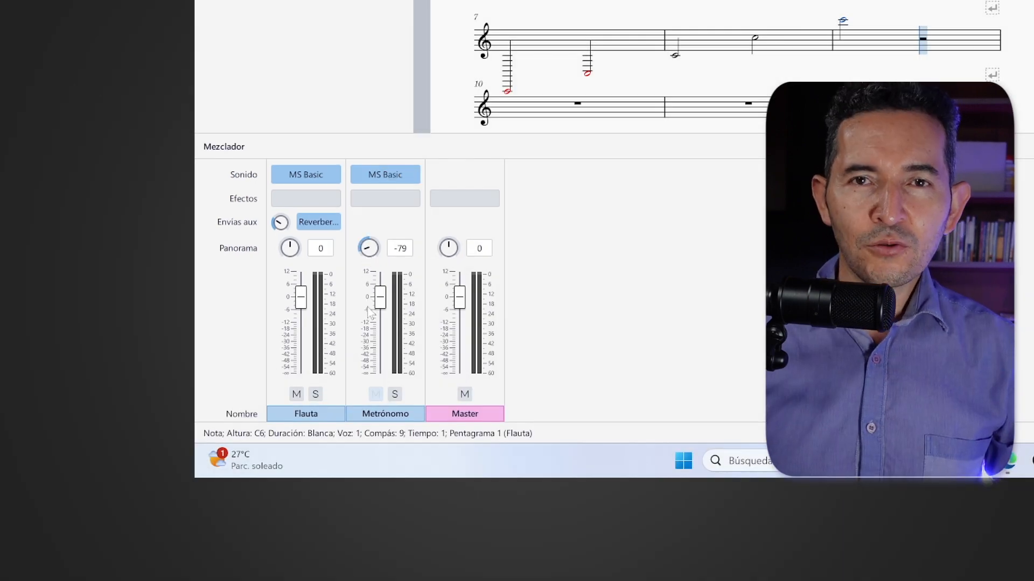
double_click(369, 249)
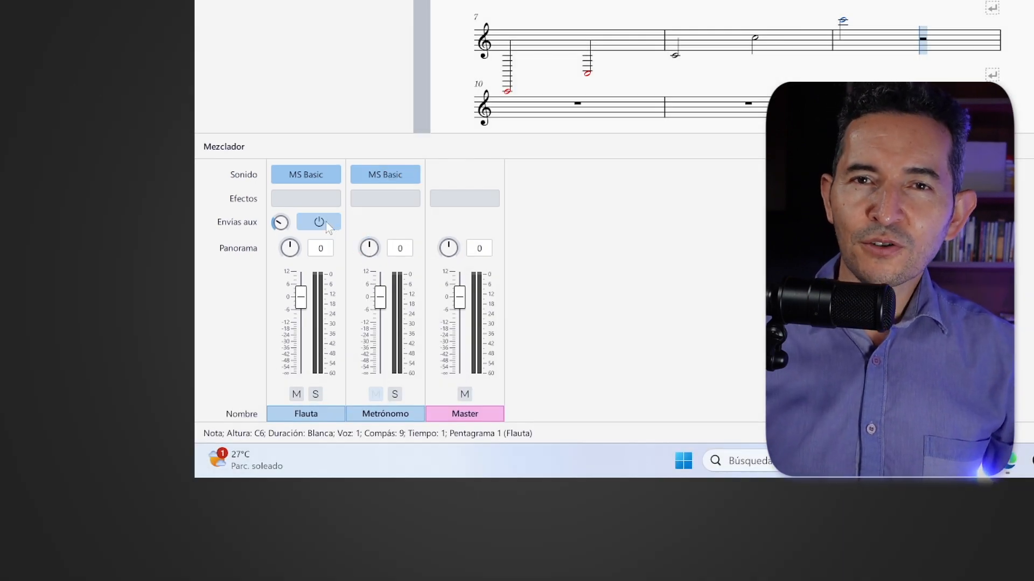
Step: Check the flute channel's effect options and turn its reverb send down to the minimum
left_click(317, 198)
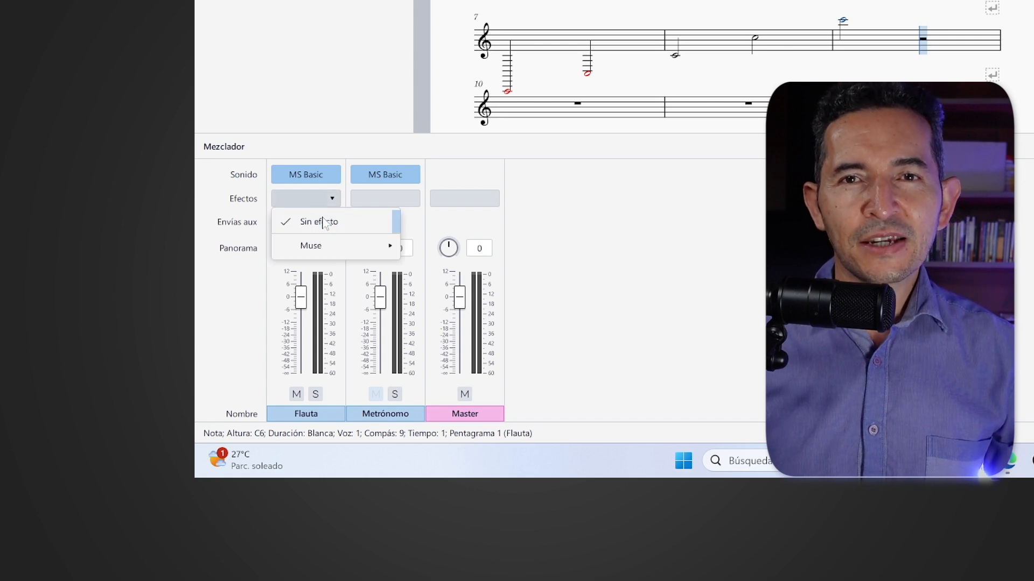
mouse_move(320, 247)
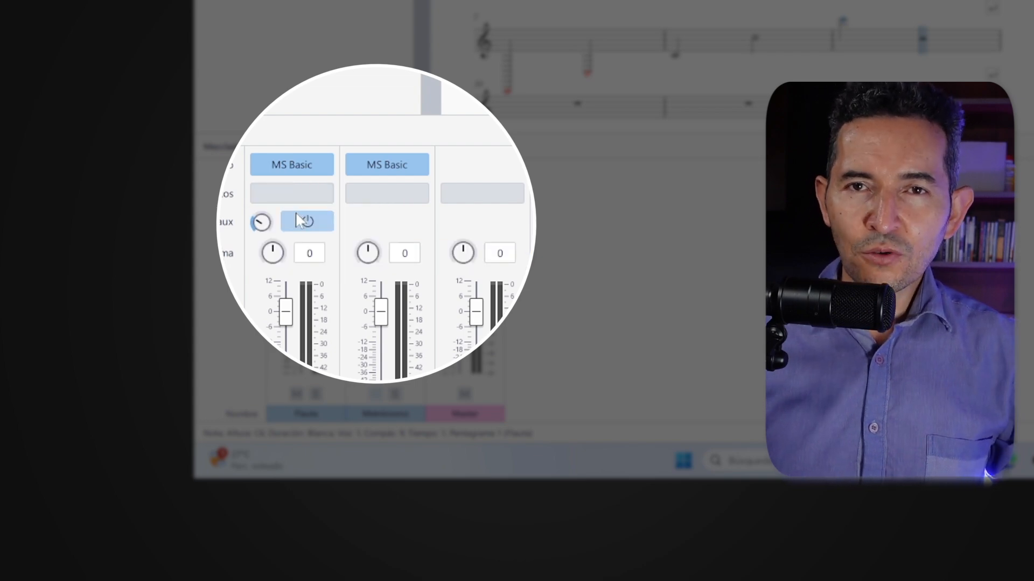
mouse_move(255, 224)
left_mouse_down()
mouse_move(247, 200)
mouse_move(260, 236)
left_mouse_up()
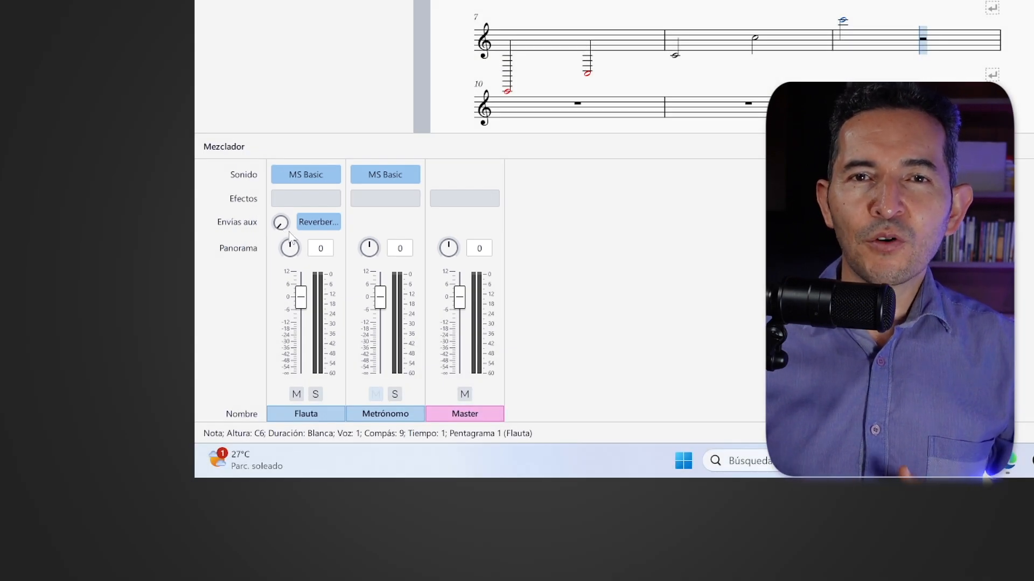
Step: Test the flute channel's volume and mute controls, restore both, and set the flute to solo
left_click_drag(301, 298, 309, 341)
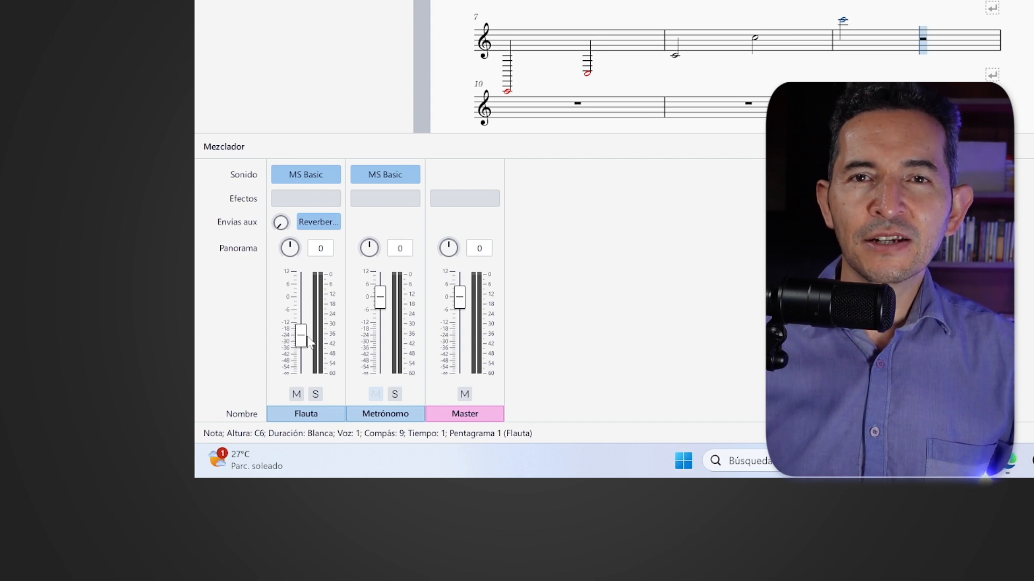
double_click(301, 336)
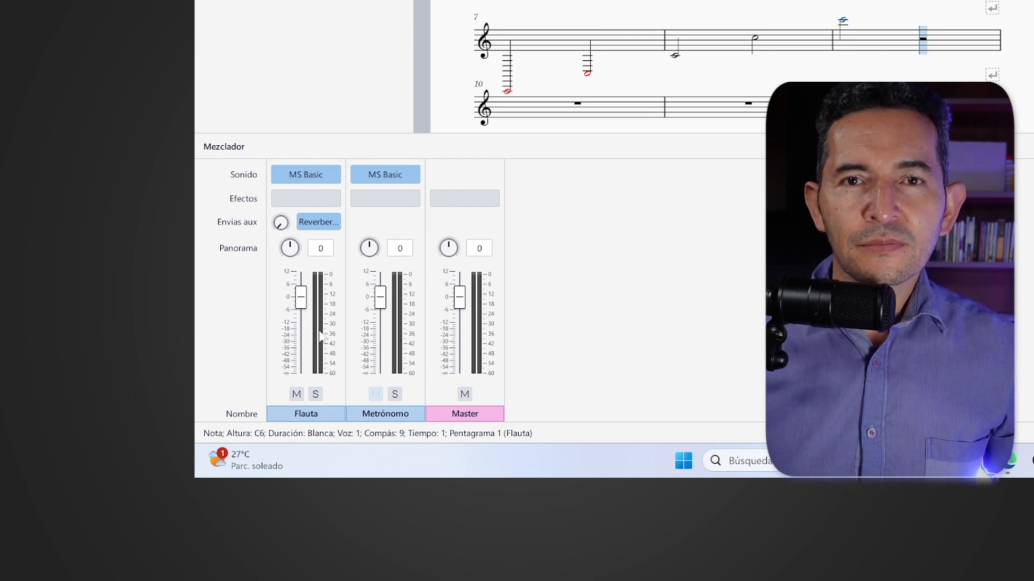
left_click(295, 395)
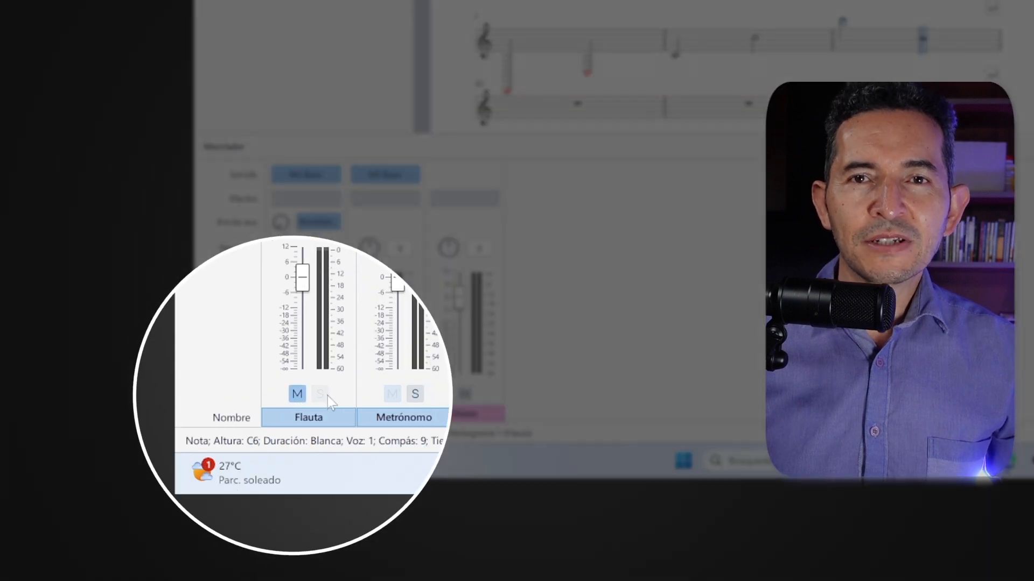
left_click(297, 395)
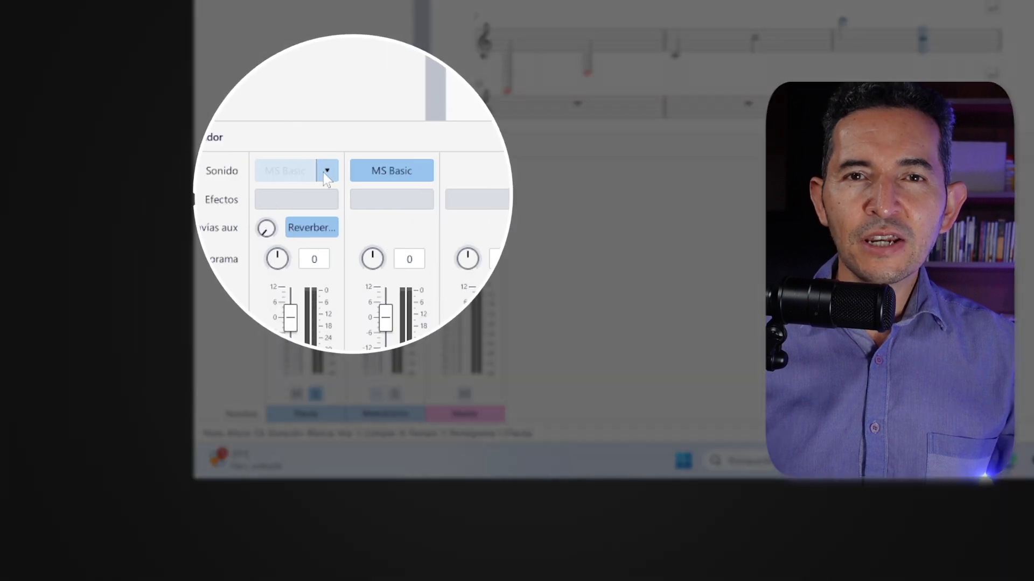
Step: Review the flute channel's VST3 source and the World category of its MS Basic SoundFonts, and close the sound options
left_click(330, 175)
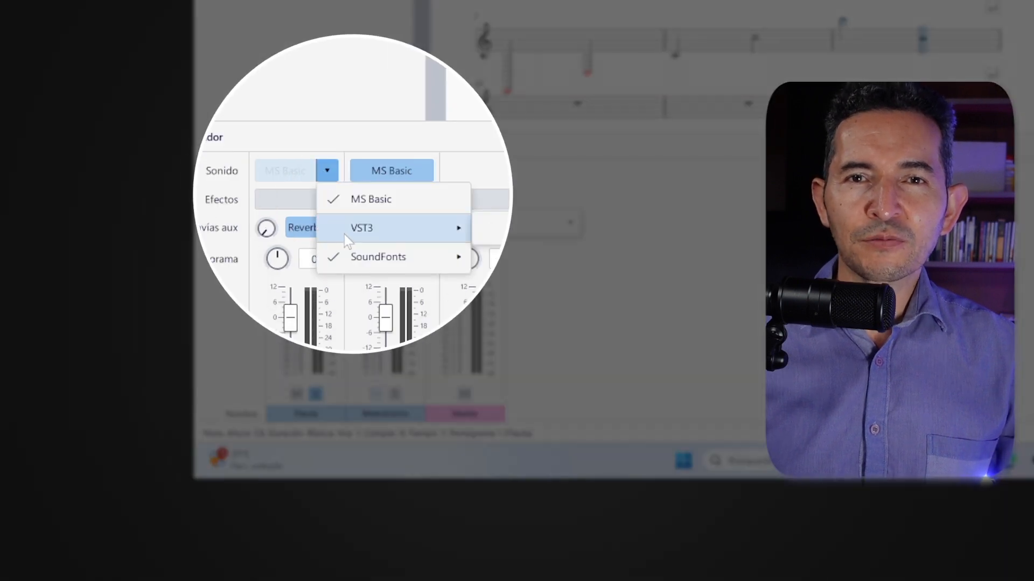
mouse_move(359, 263)
mouse_move(538, 246)
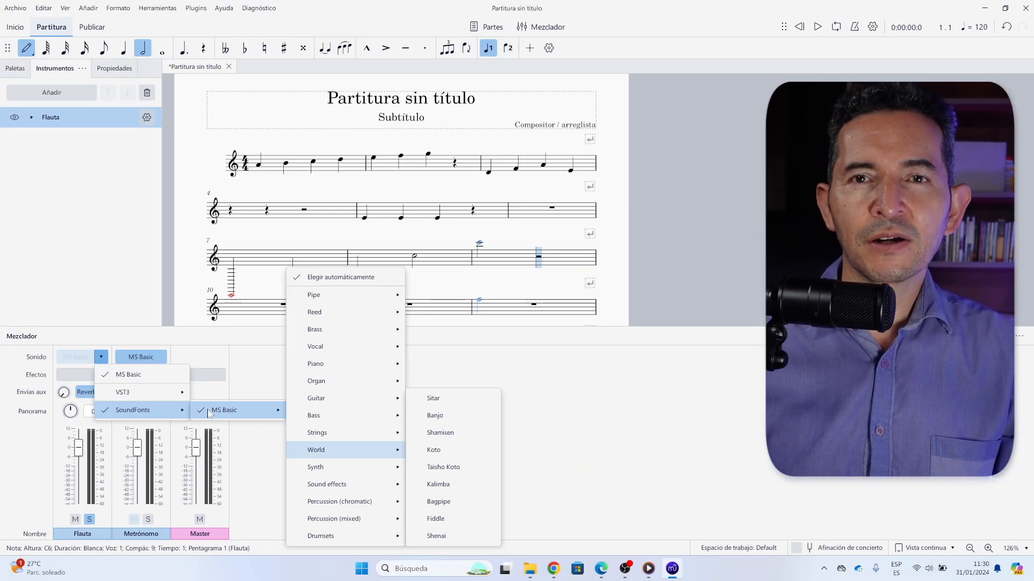
mouse_move(183, 392)
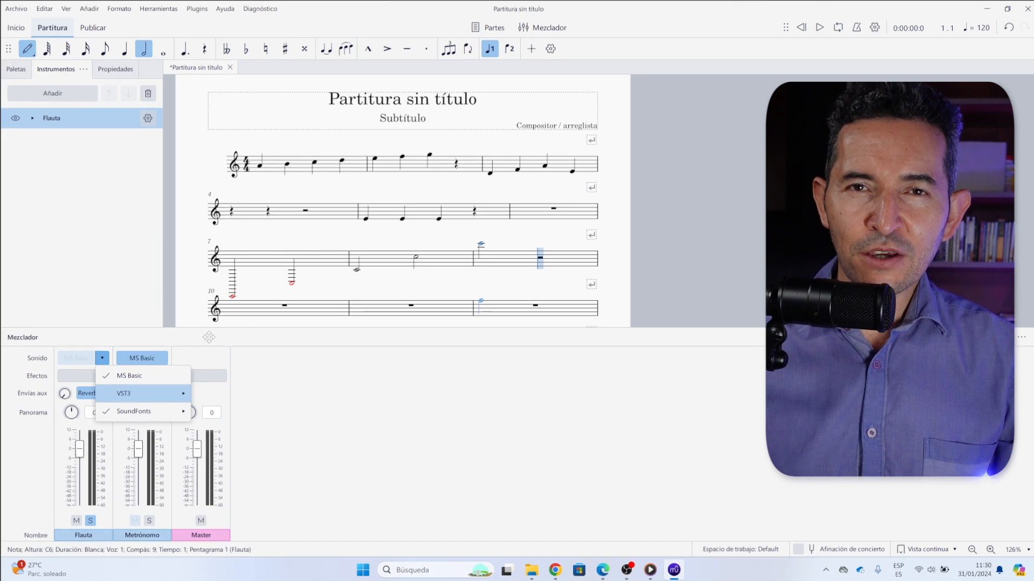
left_click(102, 357)
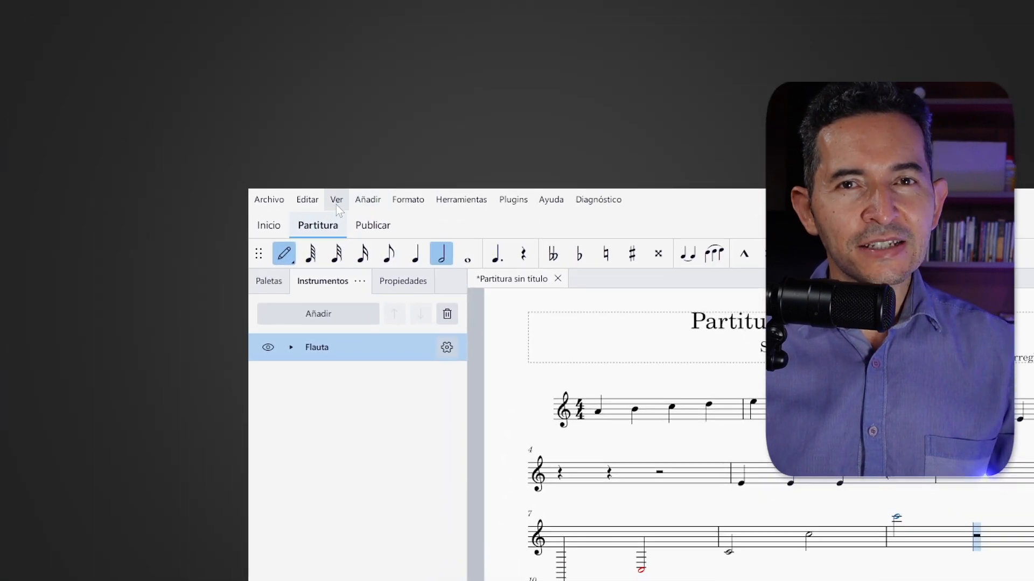
Step: Check the playback profiles in the playback setup, accept it with MuseScore Basic active, and hide the mixer
left_click(336, 205)
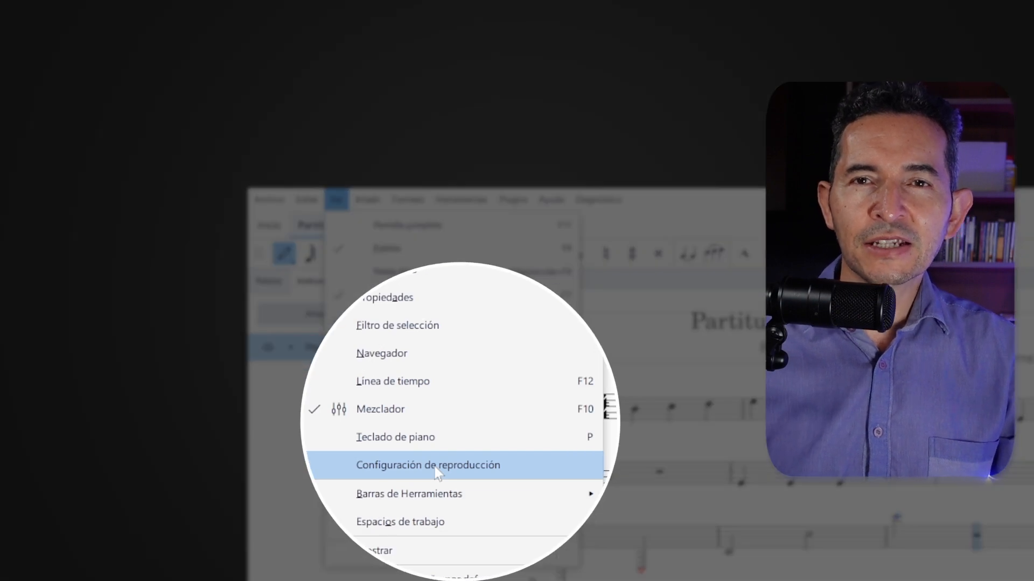
left_click(437, 473)
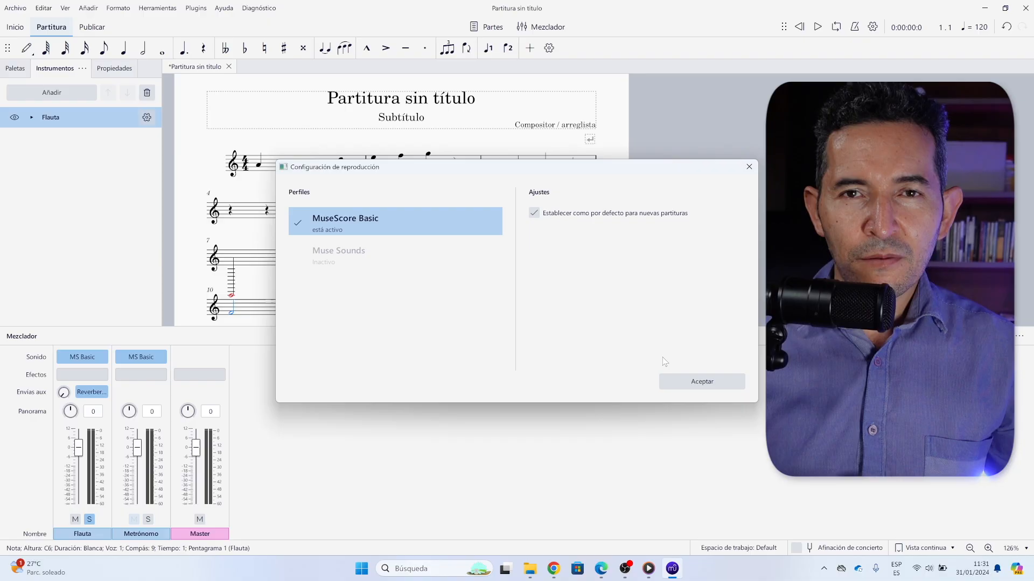
left_click(680, 381)
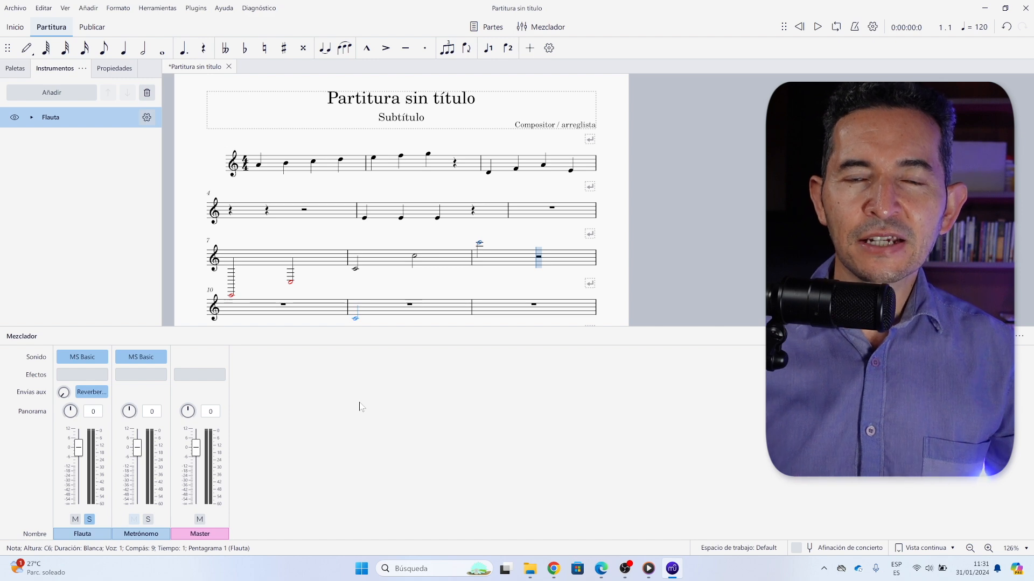
key("F10")
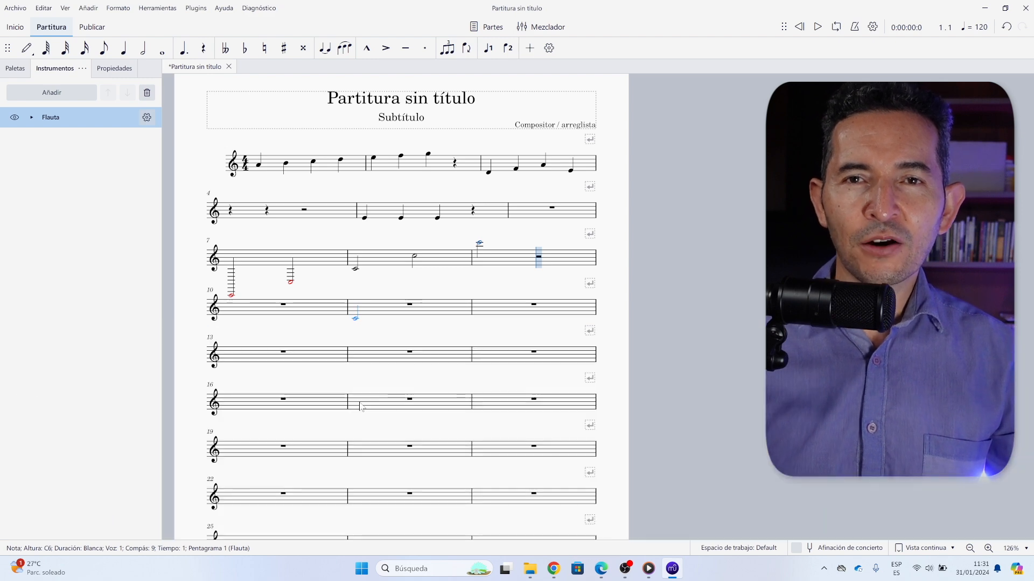
Step: Enter a low half note in measure 11, followed by the half-note chords C-E-G, D-F-A and E-G-B through measure 12
left_click(355, 323)
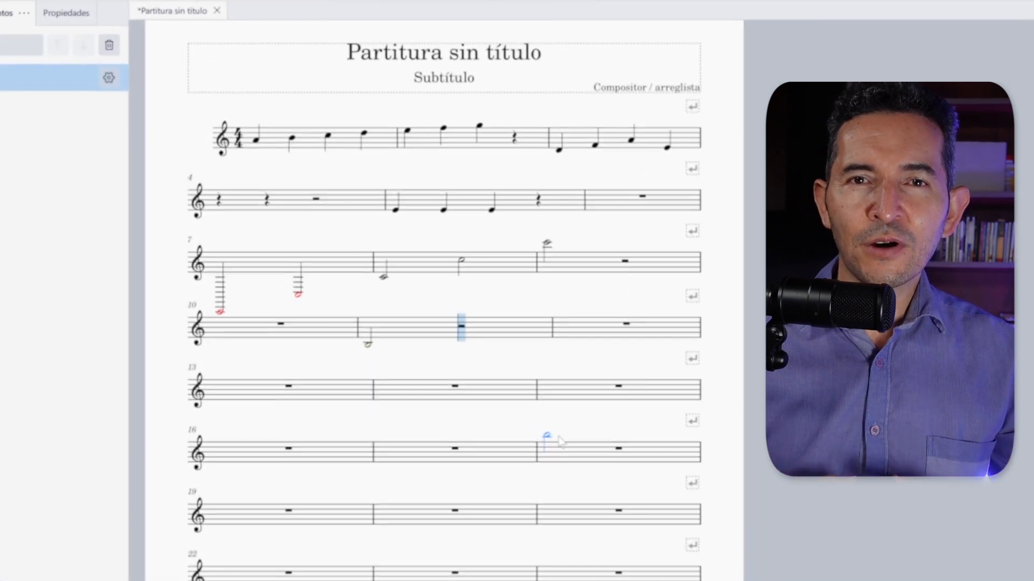
key("c")
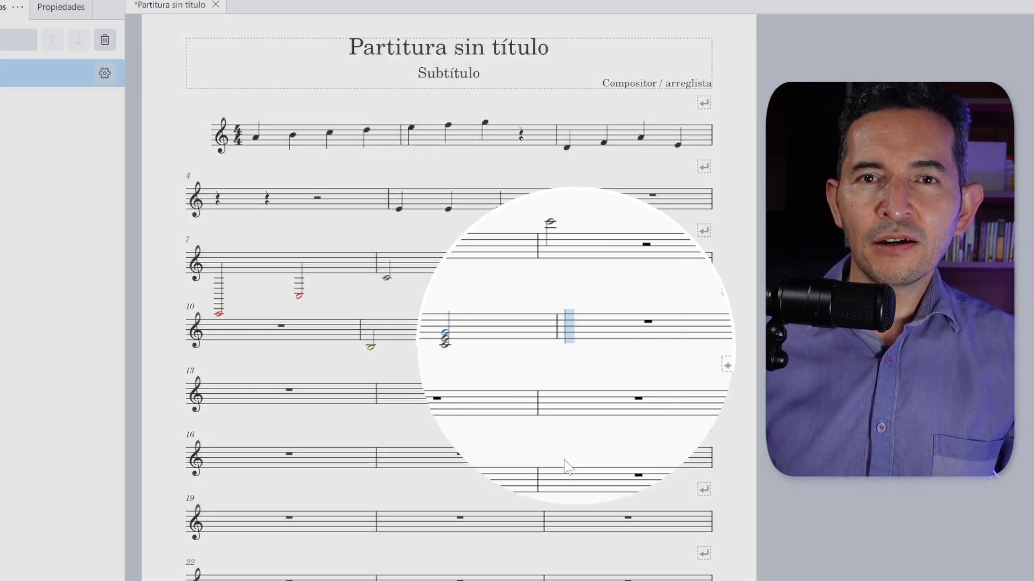
key("d")
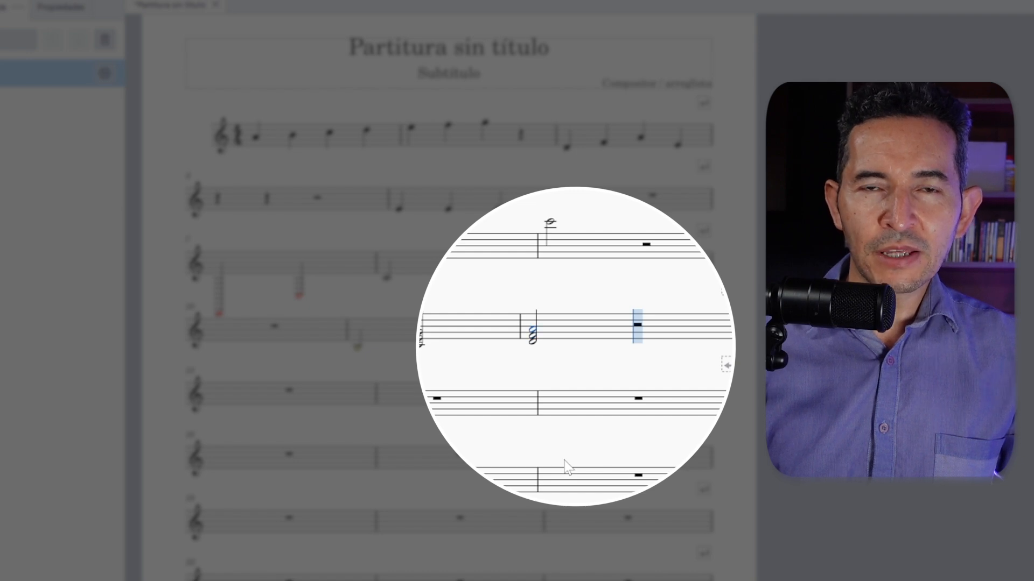
key("Right")
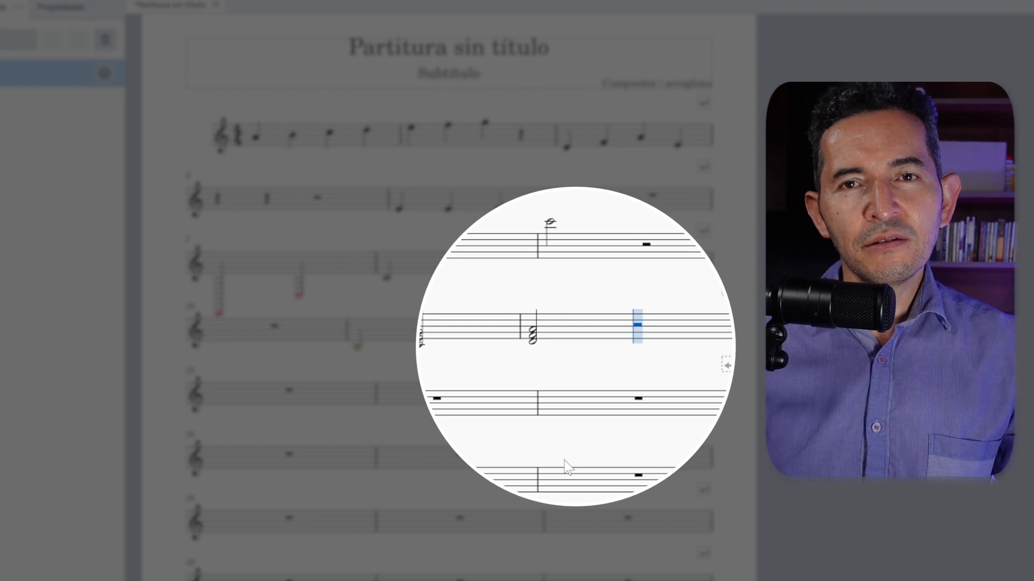
key("e")
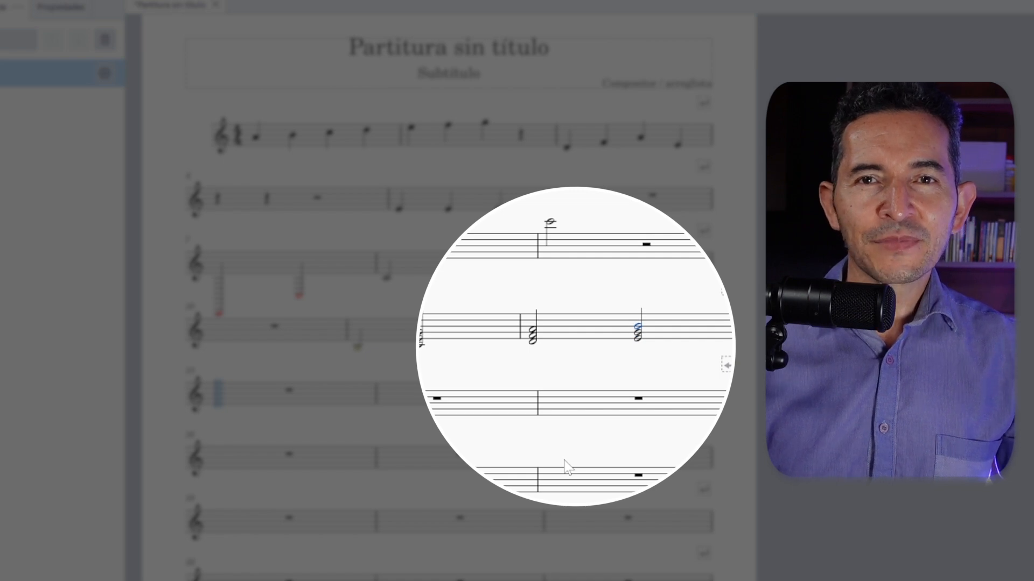
key("Right")
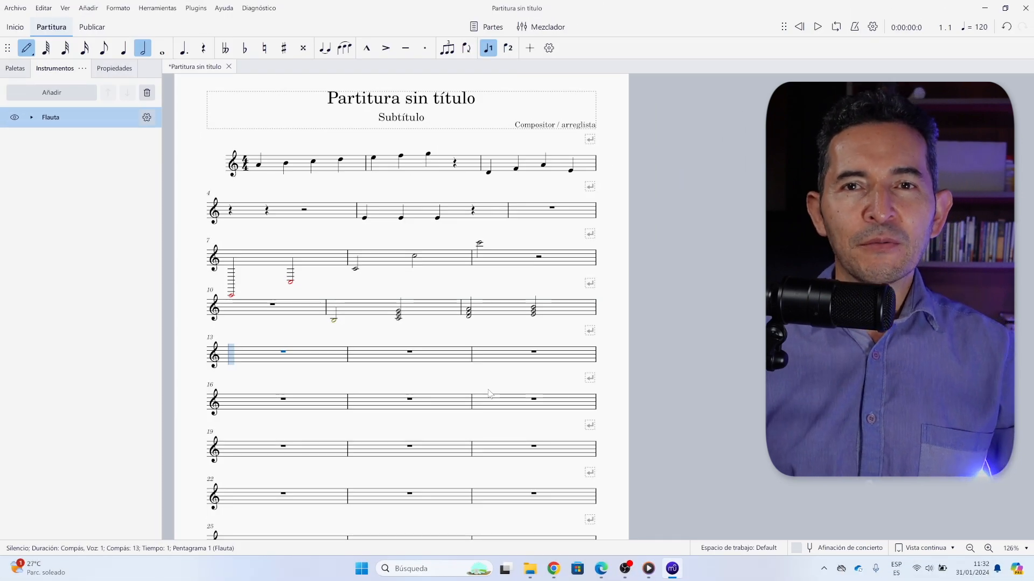
Step: Search the keyboard shortcuts in the preferences for "introducir"
left_click(46, 11)
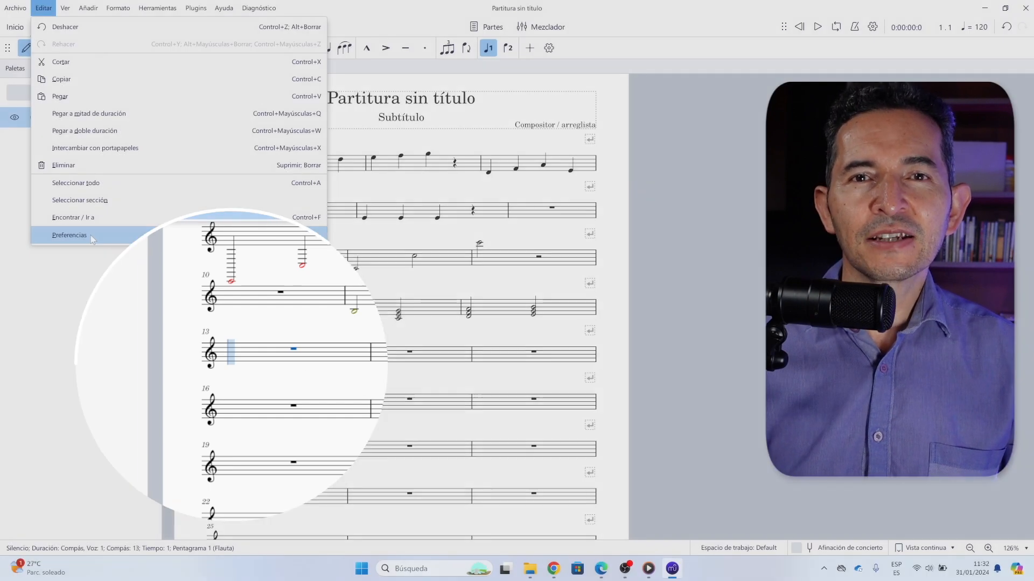
left_click(91, 237)
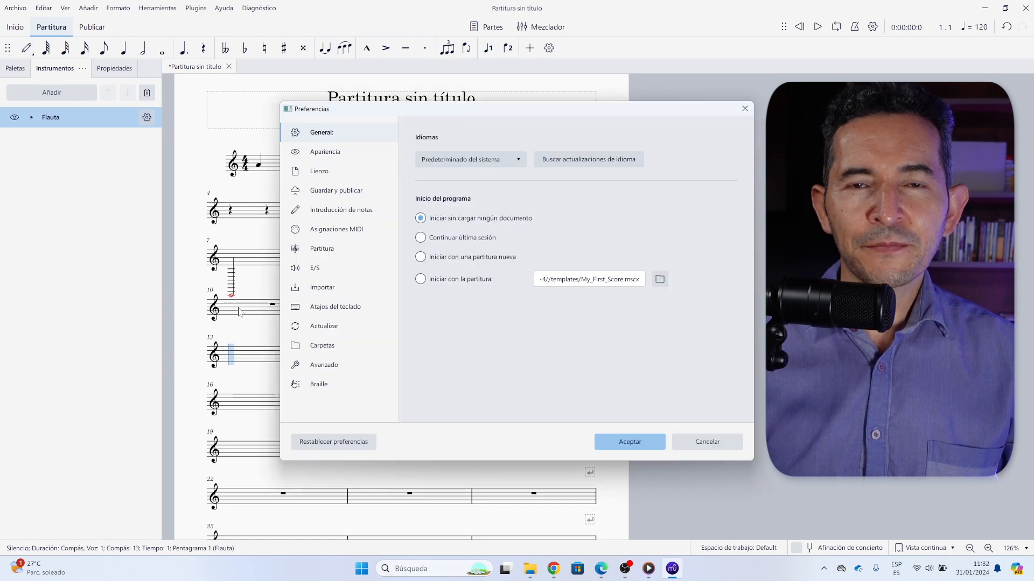
left_click(335, 306)
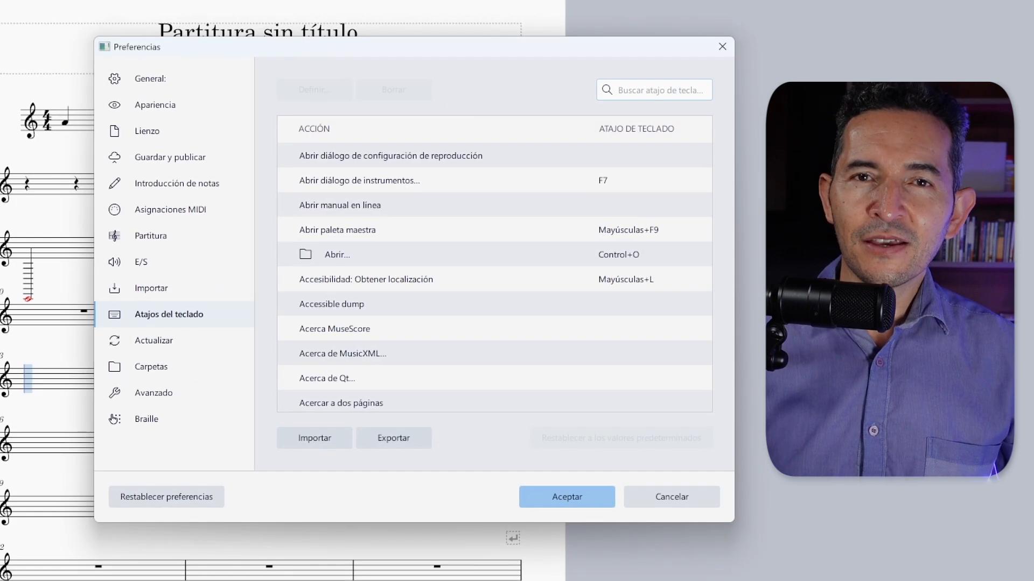
type("introducir")
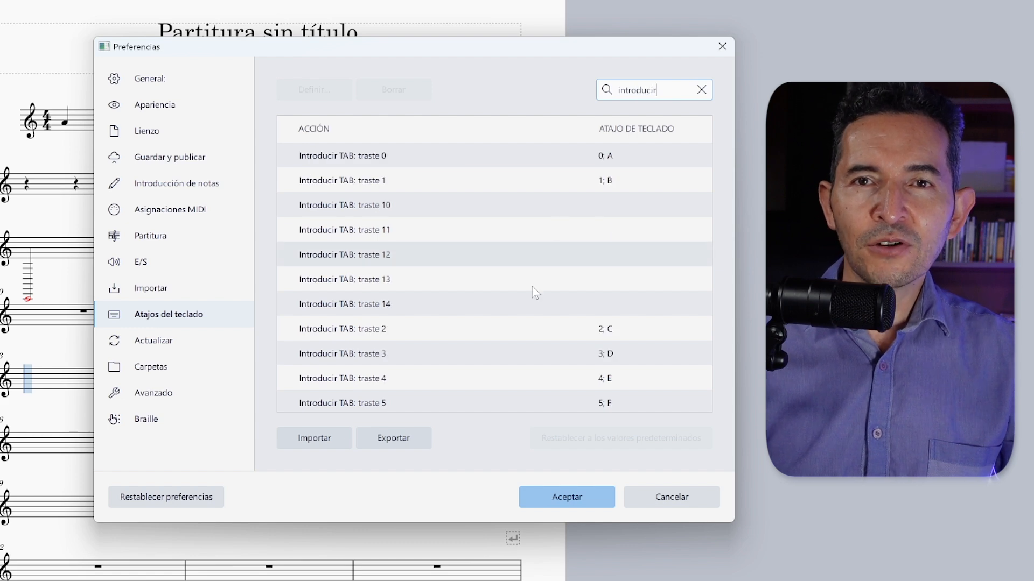
Step: Assign Control+$ as the keyboard shortcut for the action "Introducir intevalo: cuarta abajo" and save it
scroll(549, 274, "down", 4)
scroll(543, 280, "down", 3)
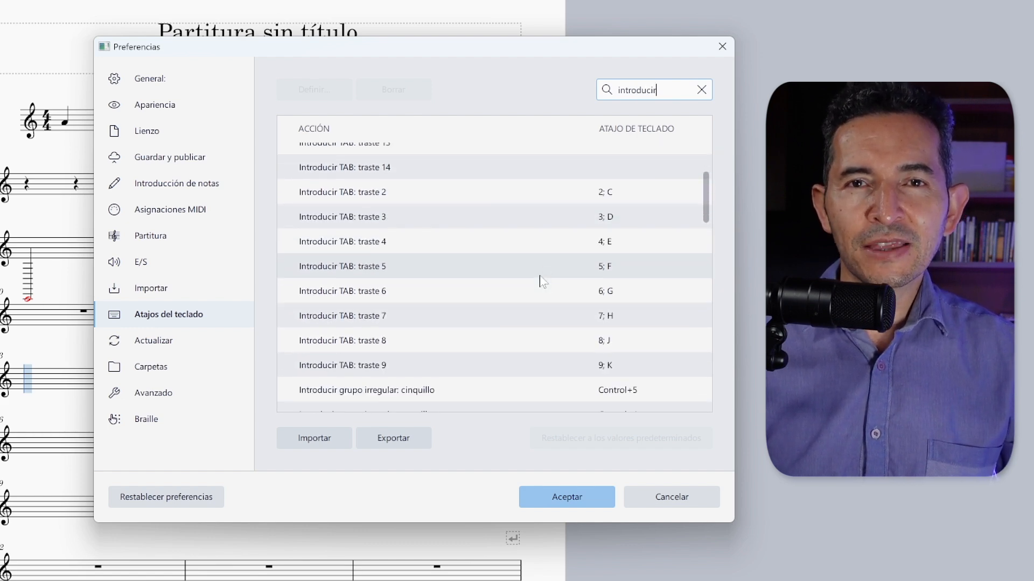
scroll(542, 280, "down", 3)
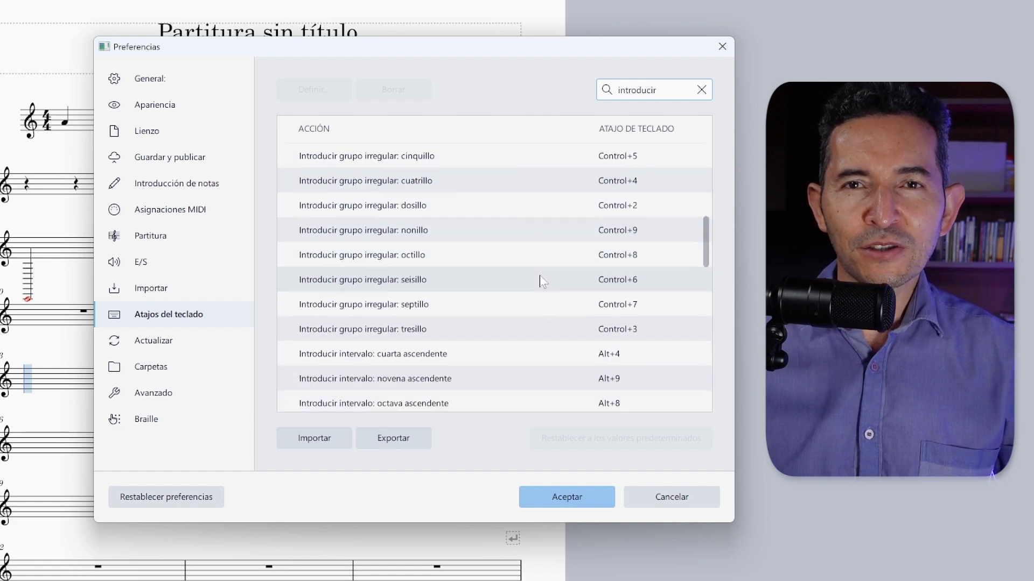
scroll(541, 277, "down", 3)
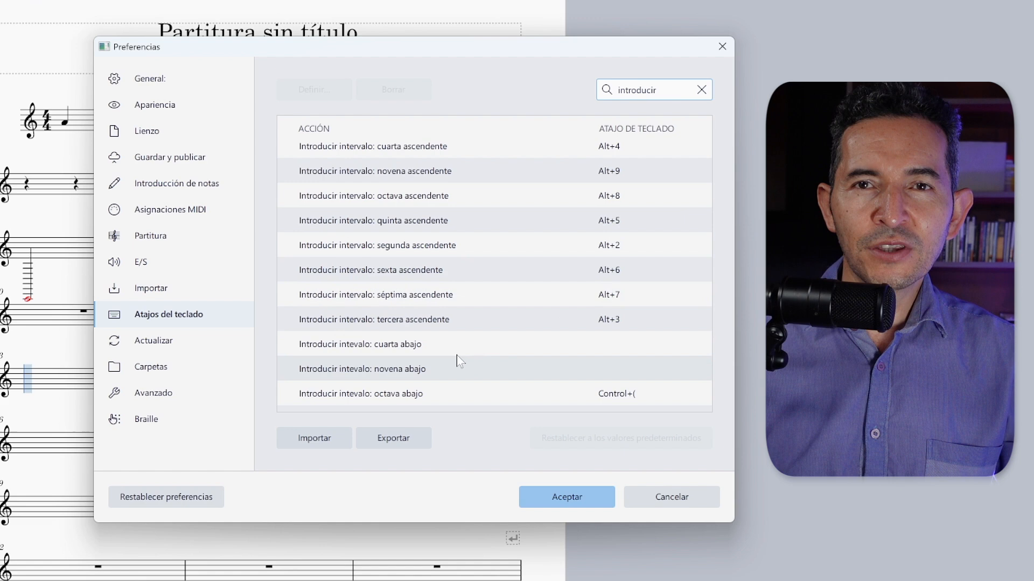
left_click(415, 343)
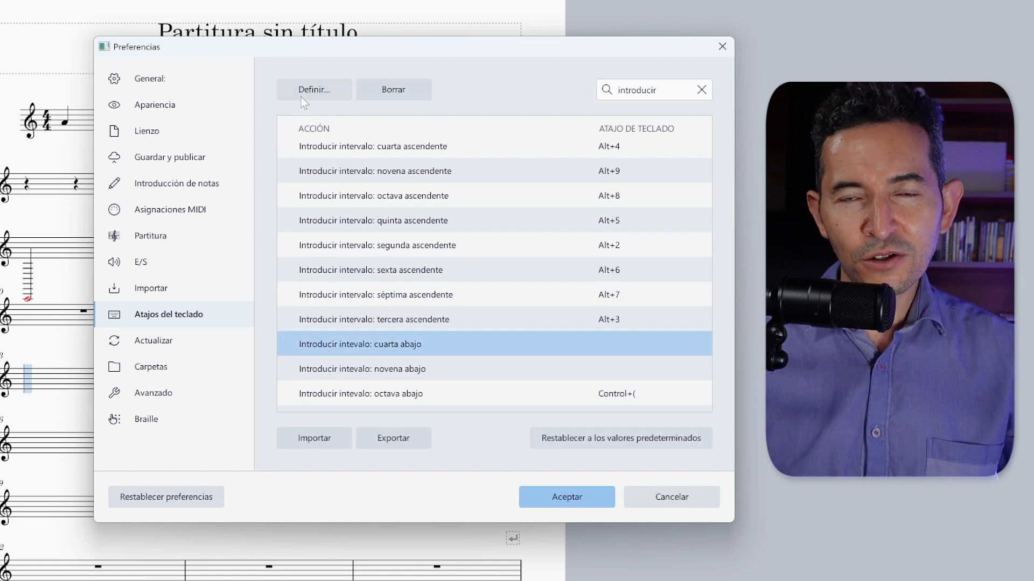
left_click(312, 89)
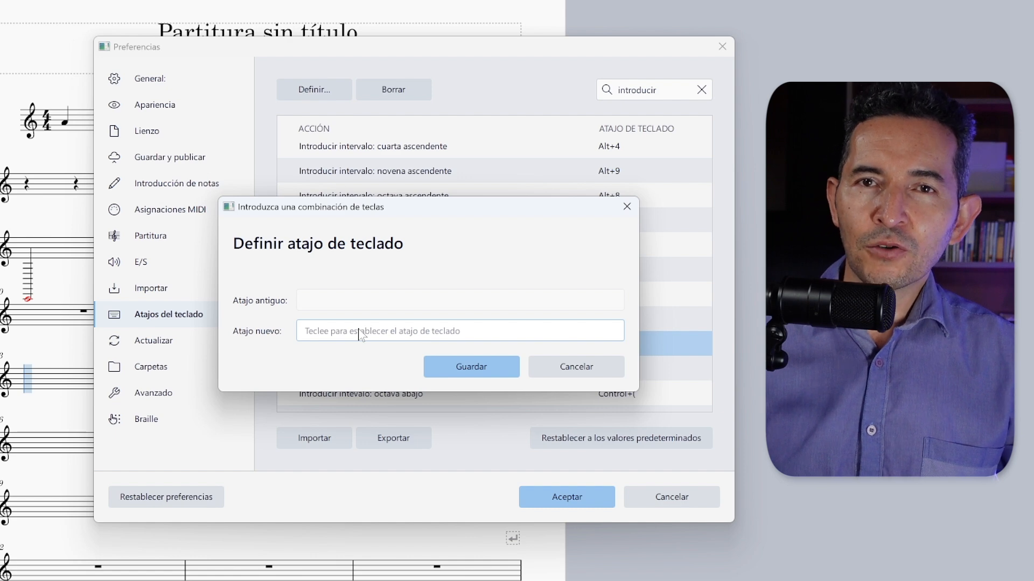
key("ctrl+dollar")
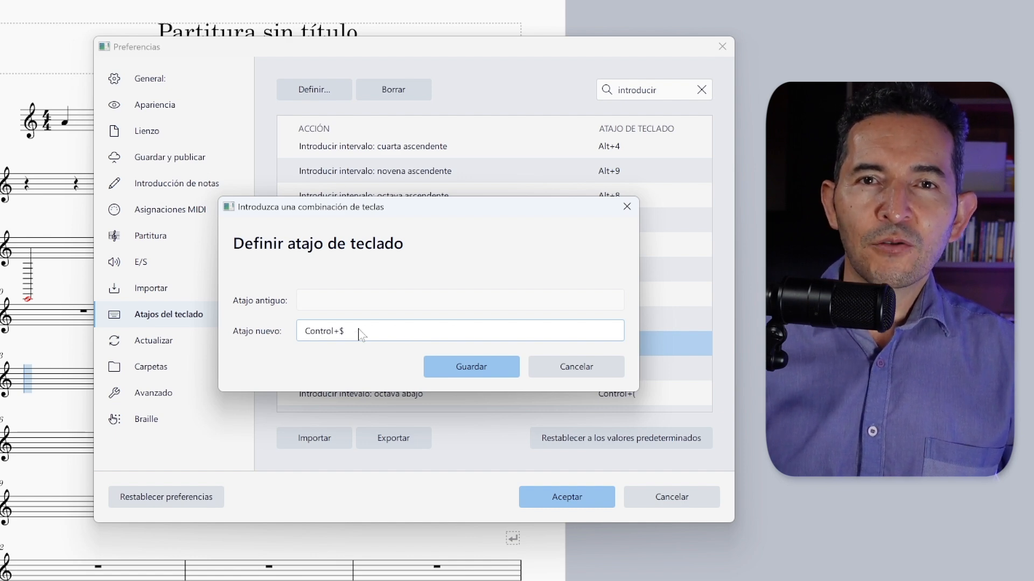
left_click(464, 370)
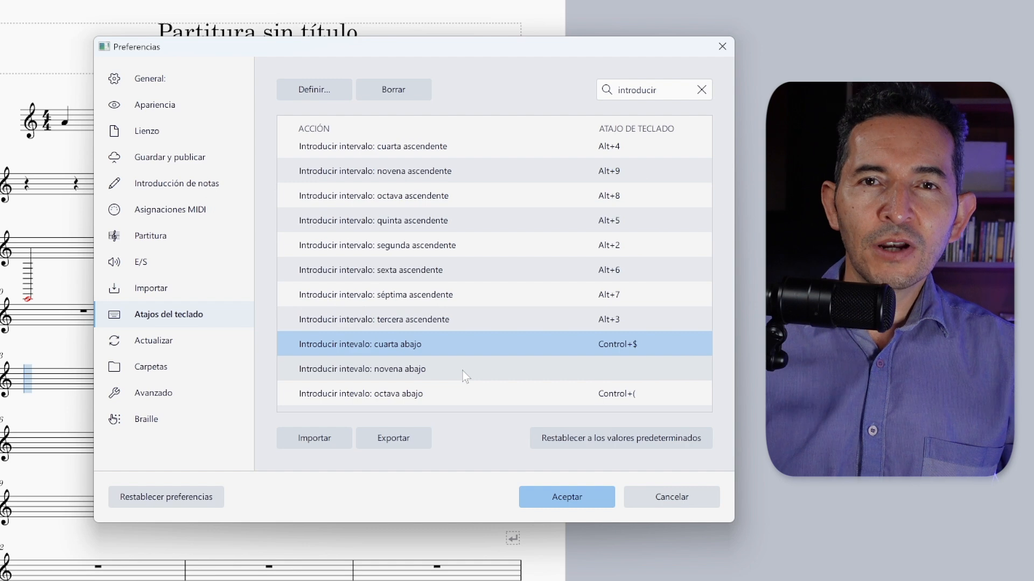
Step: Assign Control+) as the keyboard shortcut for the action "Introducir intevalo: novena abajo" and save it
left_click(548, 374, "ctrl")
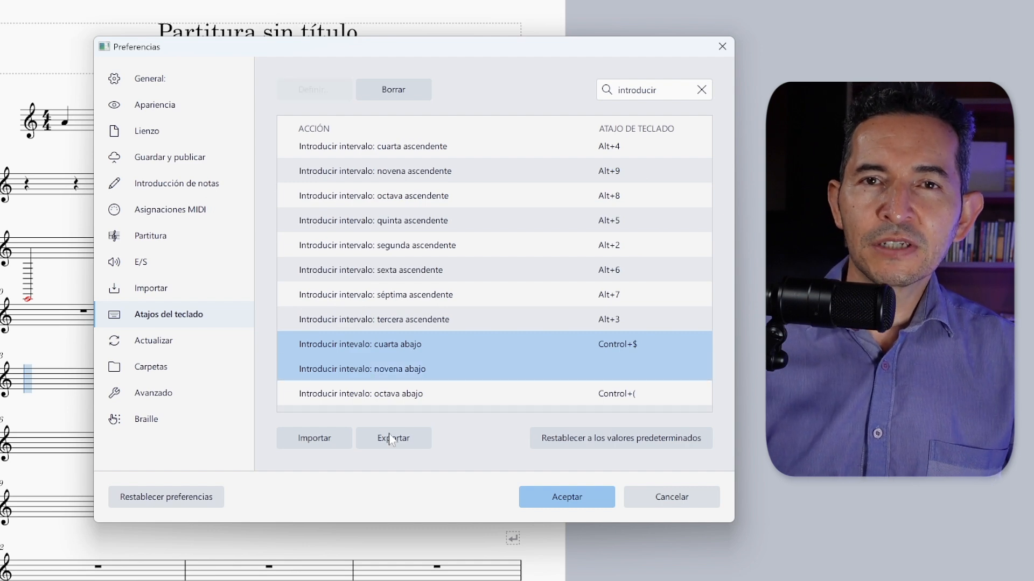
left_click(518, 369)
left_click(323, 97)
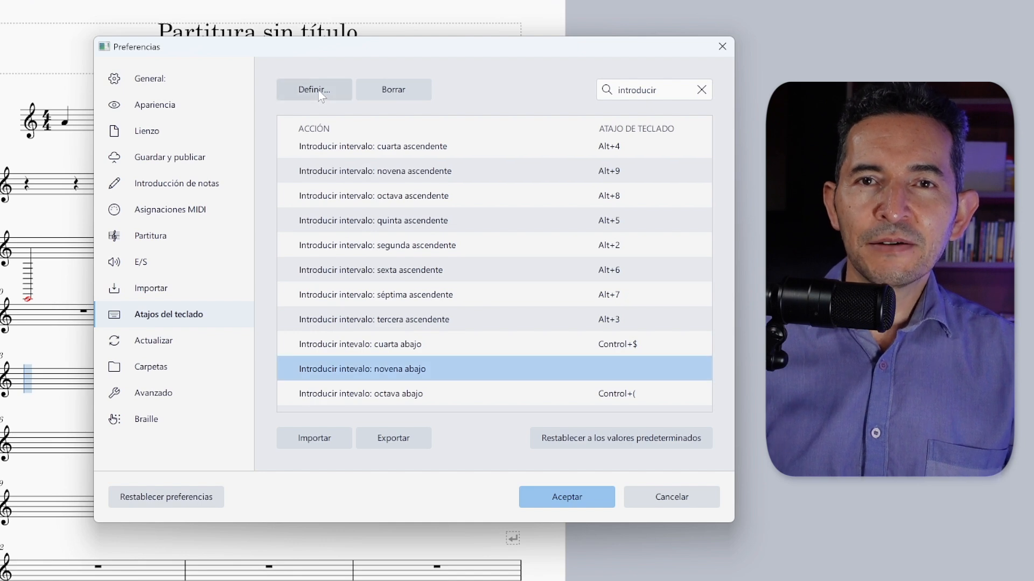
key("ctrl+parenright")
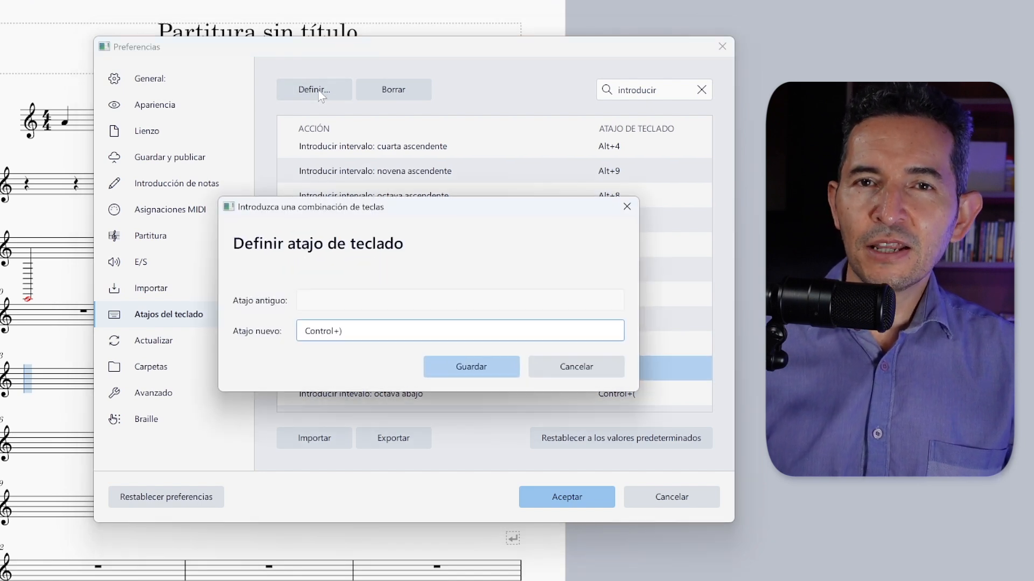
left_click(461, 374)
Step: Review the keyboard shortcuts listed for the descending intervals and the unison
scroll(522, 317, "down", 3)
scroll(522, 322, "up", 1)
scroll(520, 323, "down", 1)
scroll(518, 324, "down", 1)
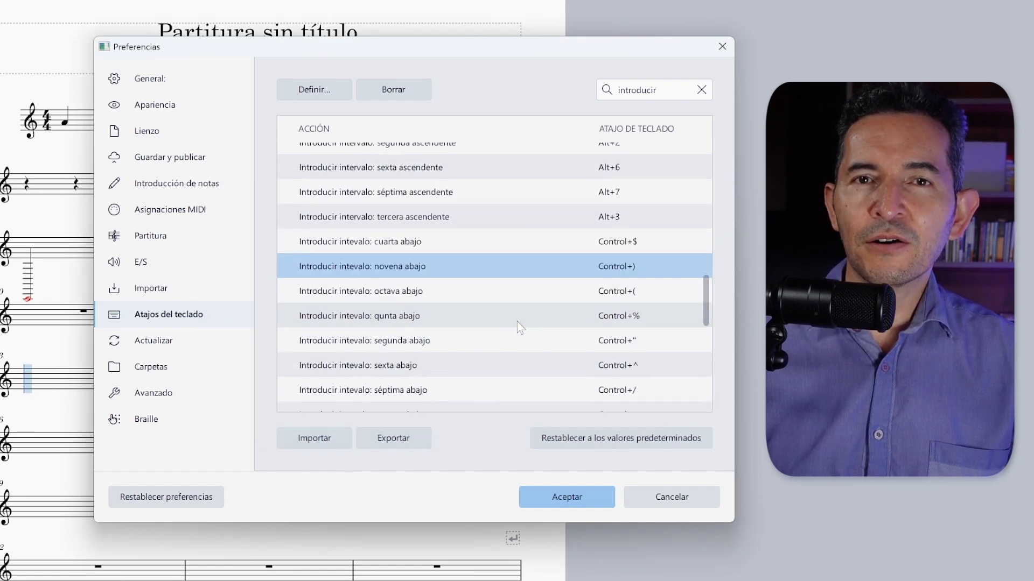
scroll(518, 323, "down", 1)
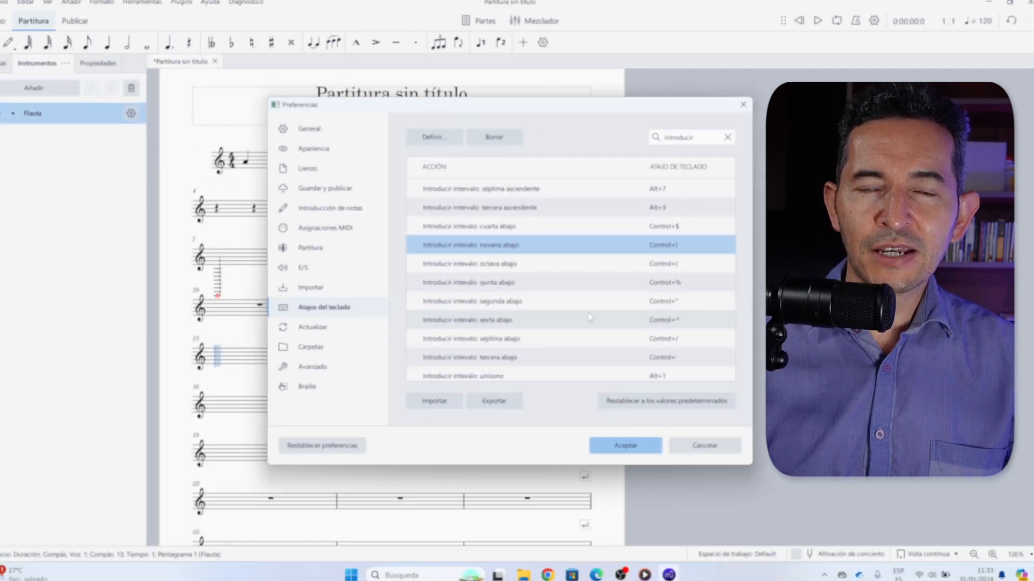
scroll(591, 358, "down", 1)
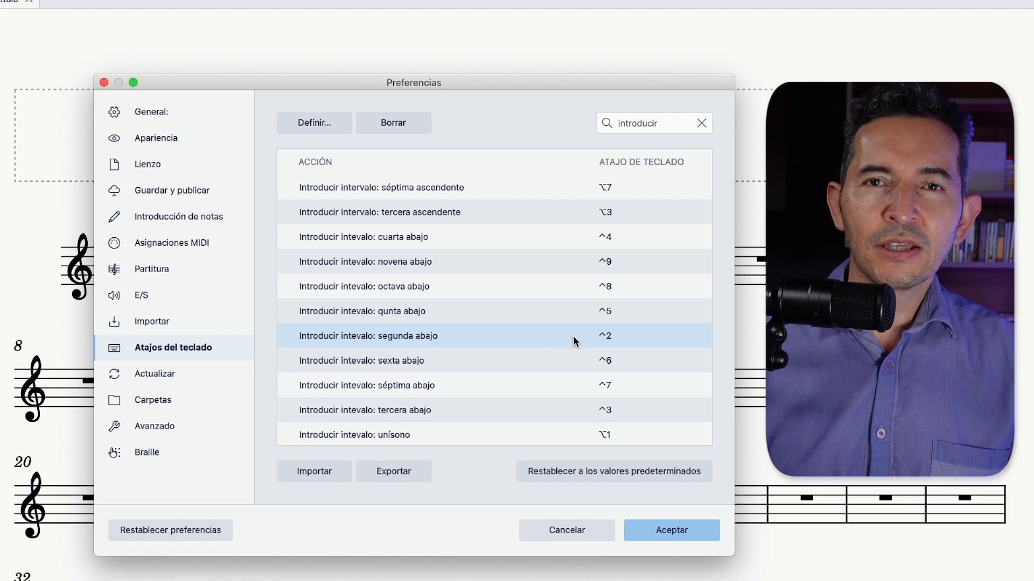
Step: Check the shortcut definition of "segunda abajo" and the shortcuts of the other descending intervals, and accept the preferences
left_click(588, 340)
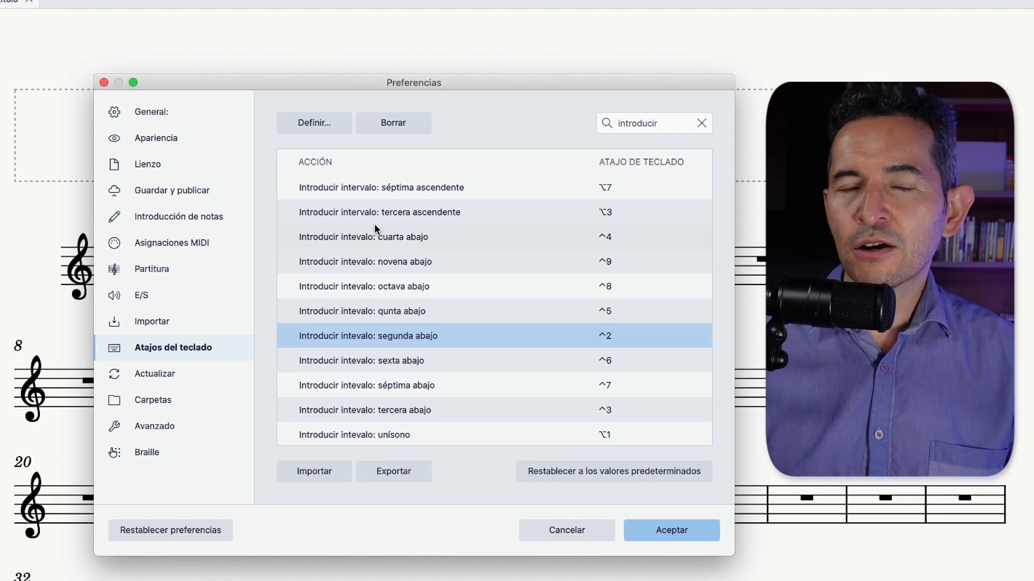
left_click(321, 125)
left_click(462, 394)
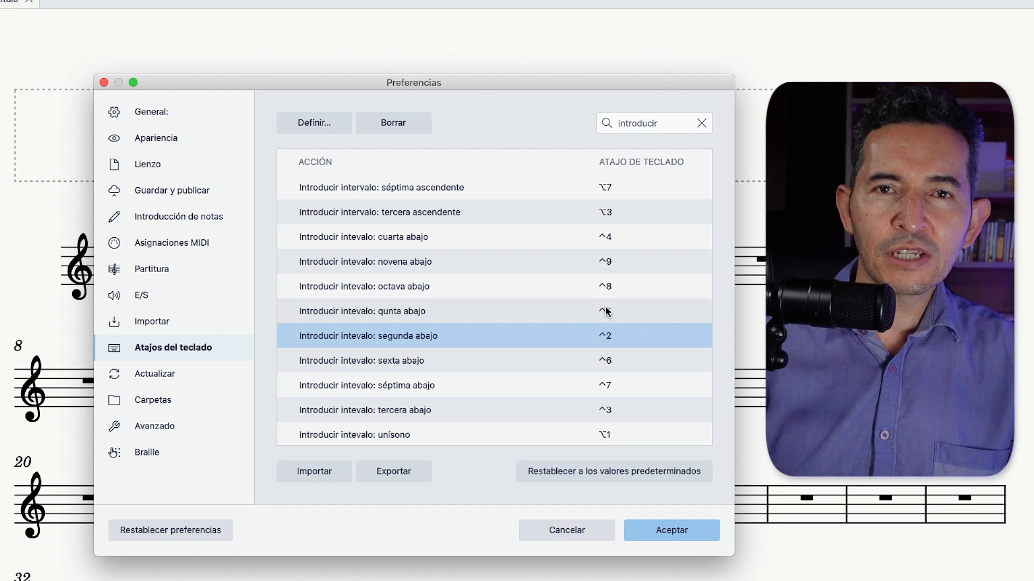
left_click(608, 313)
left_click(619, 360)
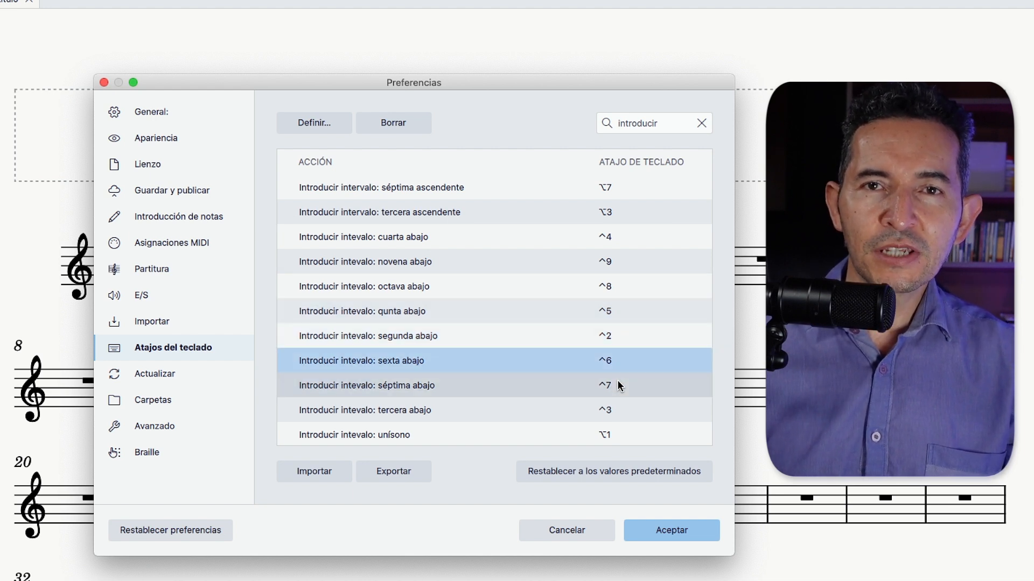
left_click(619, 385)
left_click(631, 291)
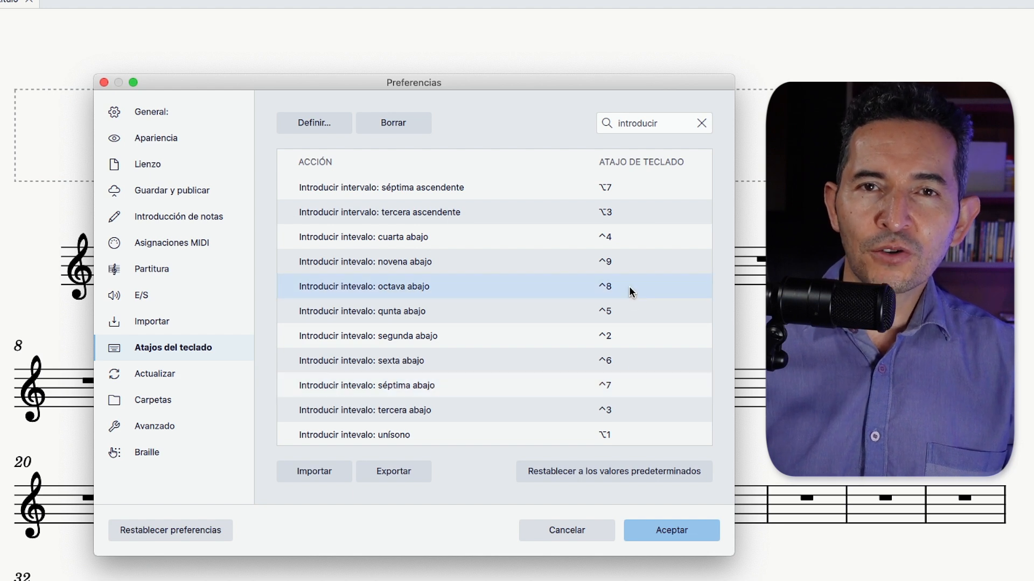
left_click(637, 267)
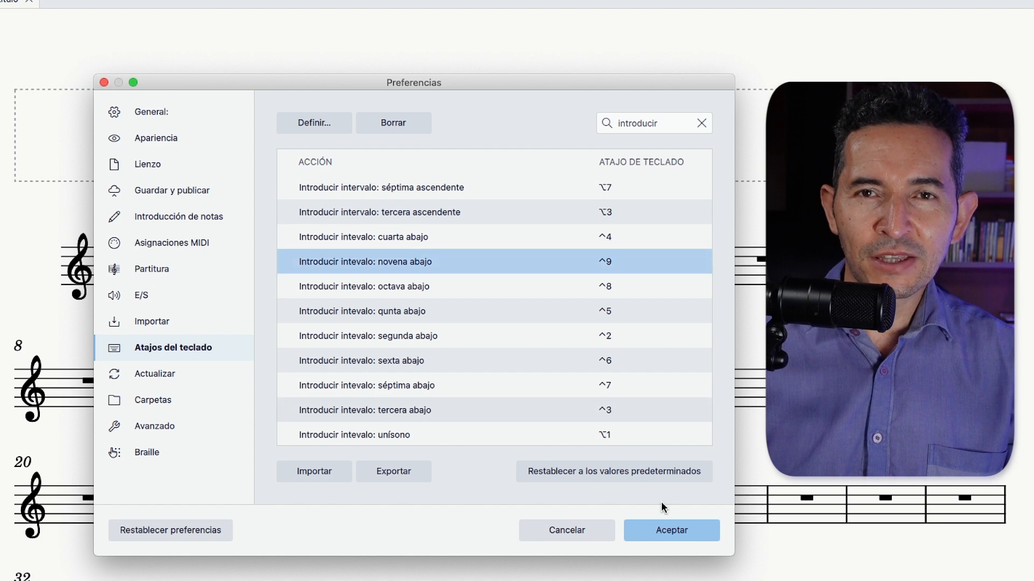
left_click(663, 538)
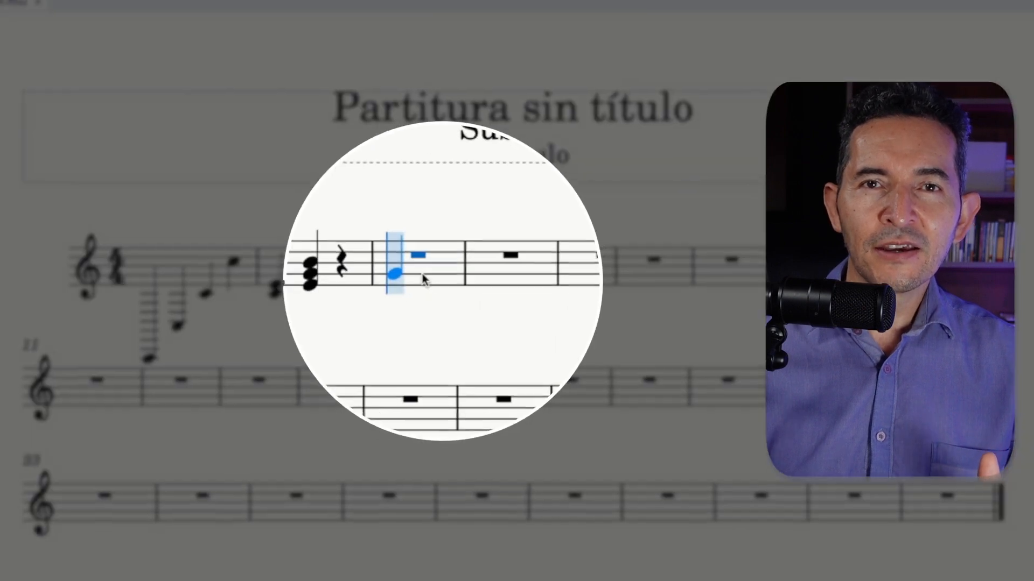
Step: Enter quarter-note chords G-E-C and A-F-D in measure 3, adding thirds below each top note and raising the A an octave
left_click(458, 278)
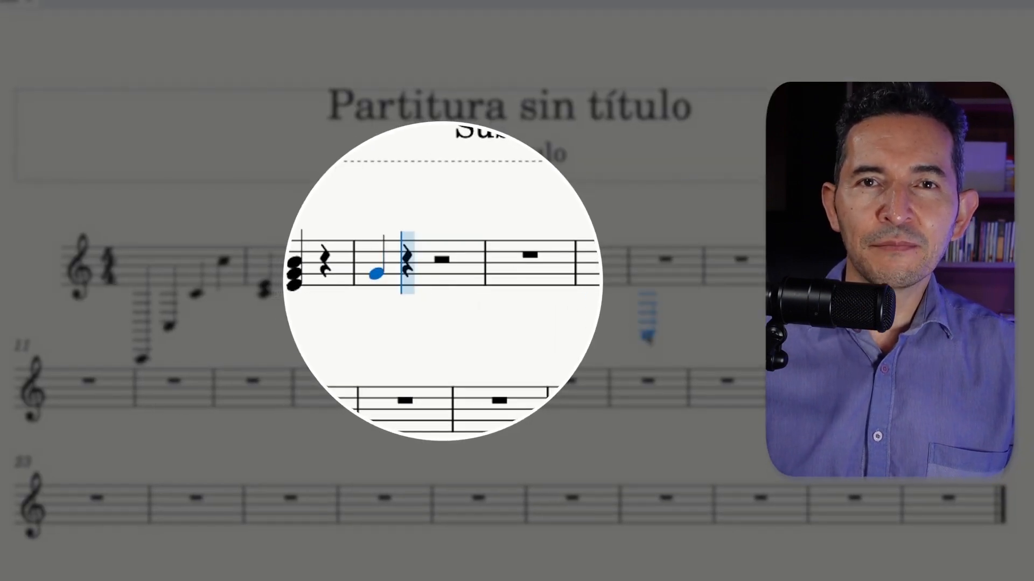
key("alt+shift+3")
key("alt+shift+3")
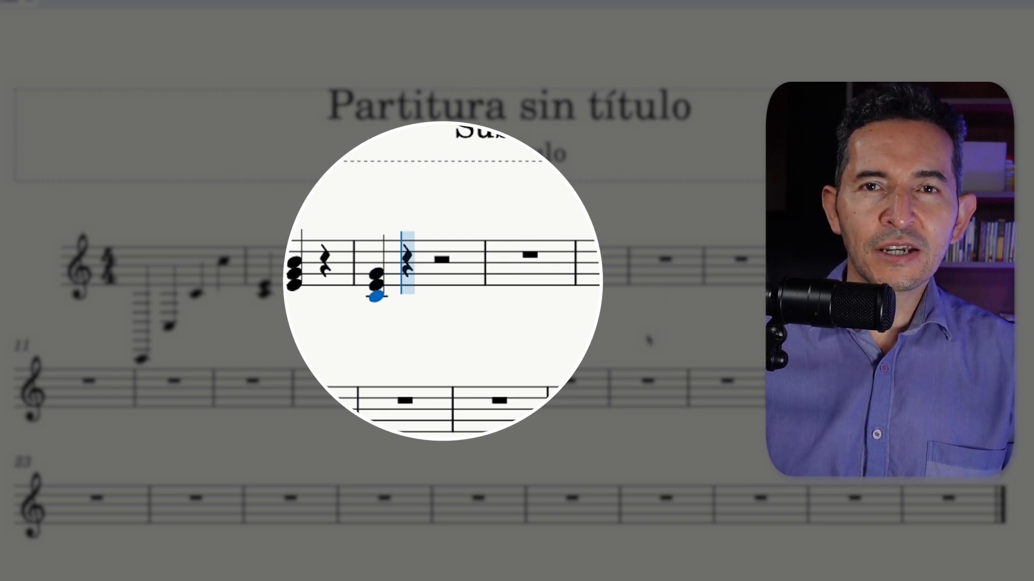
key("Right")
key("a")
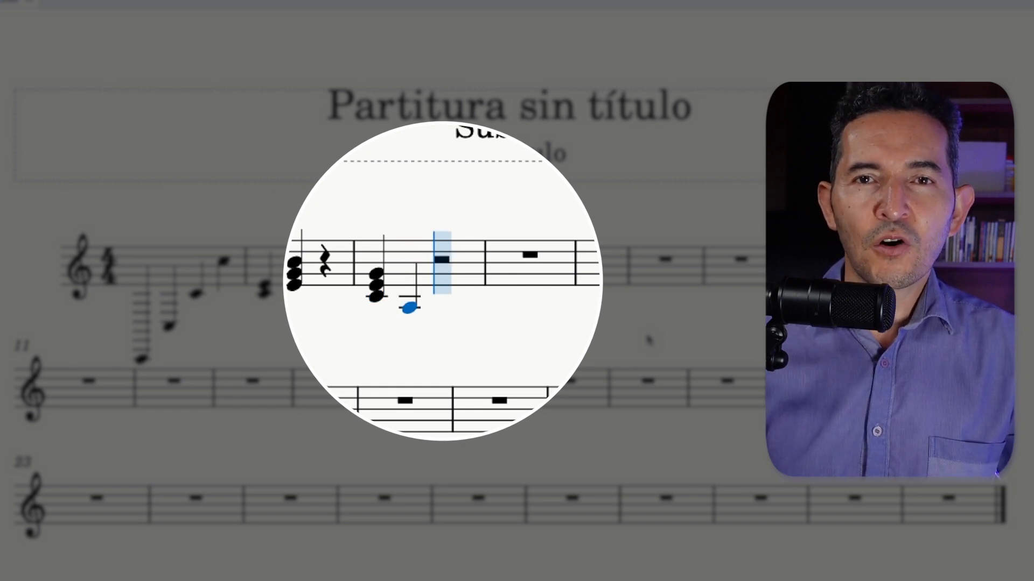
key("ctrl+Up")
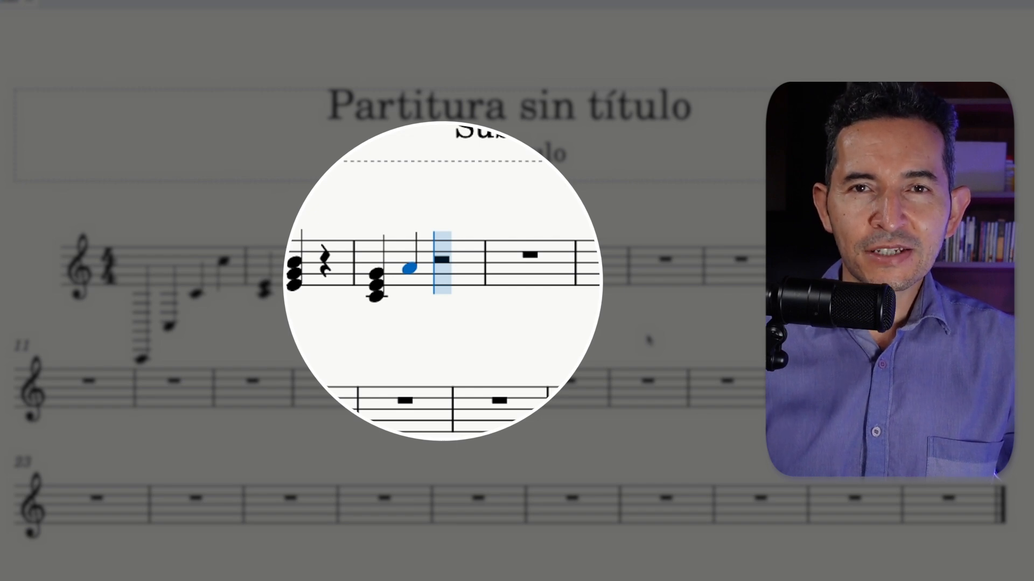
key("alt+shift+3")
key("alt+shift+3")
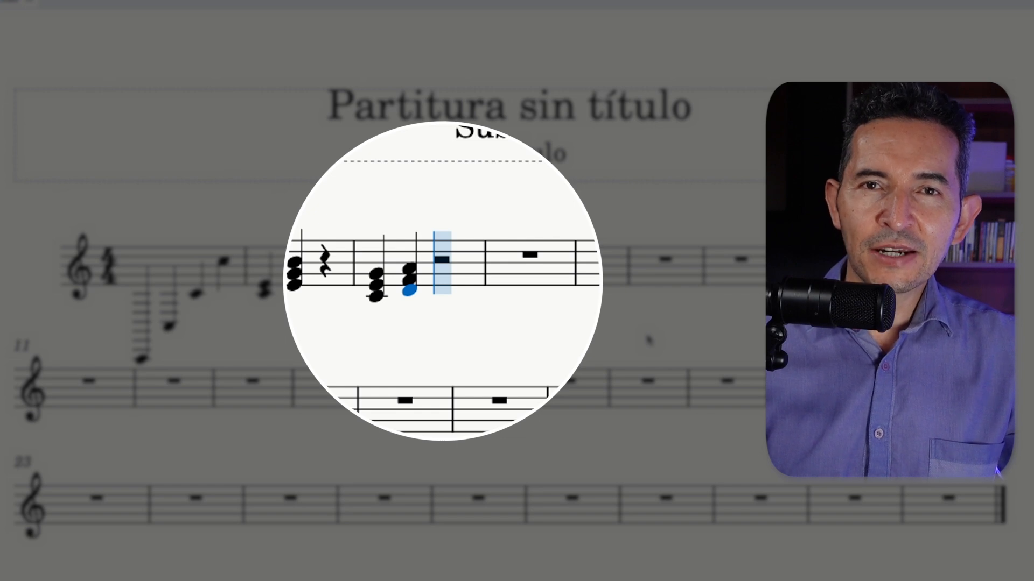
Step: Enter a quarter-note B on the third beat of measure 3, raise it an octave, and add G and E in thirds below
key("Right")
key("c")
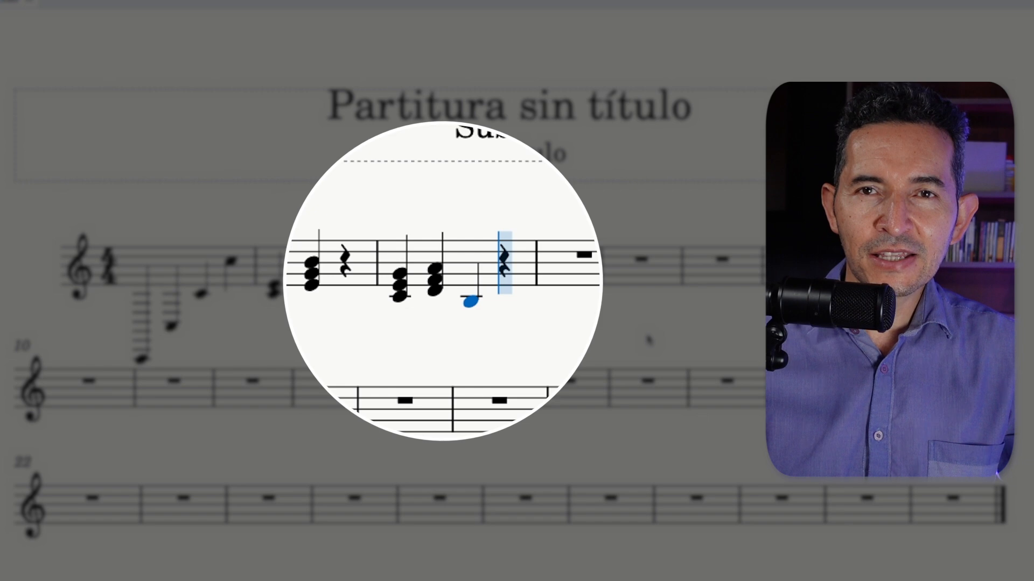
key("ctrl+Up")
key("shift+3")
key("shift+3")
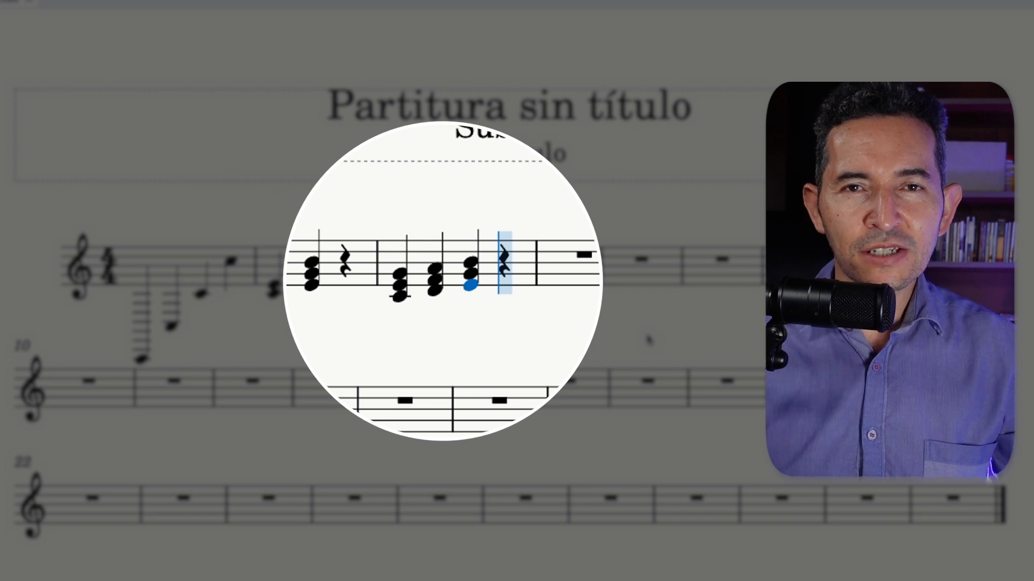
Step: Add a D on top of the third chord in measure 3 and a low C to the second chord
key("Right")
key("Right")
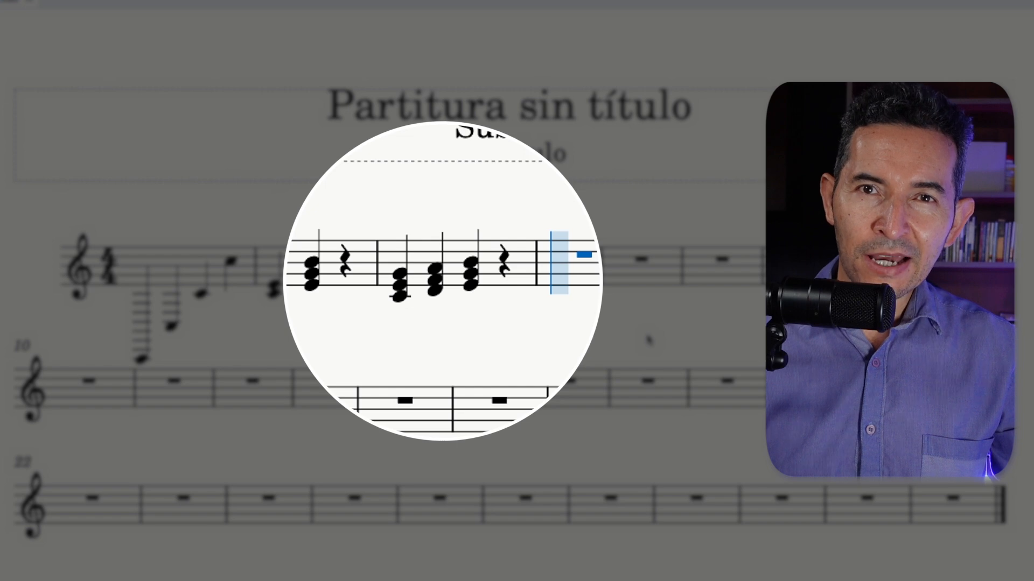
key("Left")
key("Left")
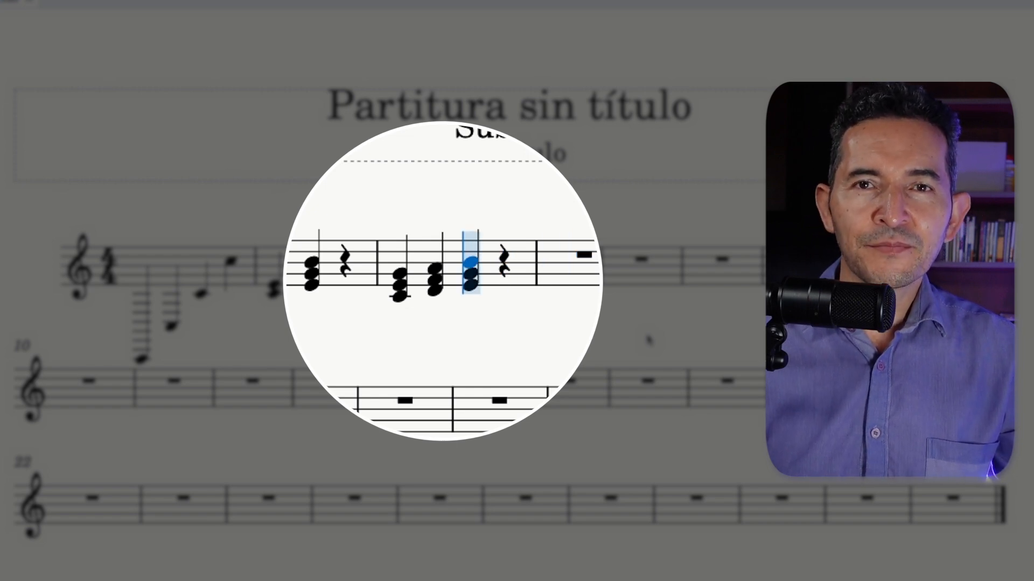
key("shift+d")
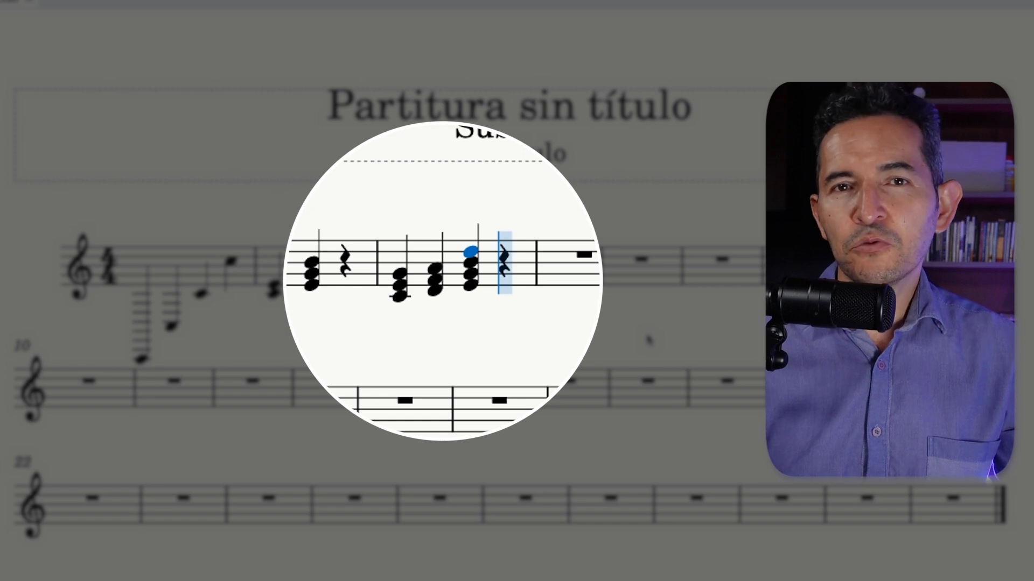
key("Left")
key("Left")
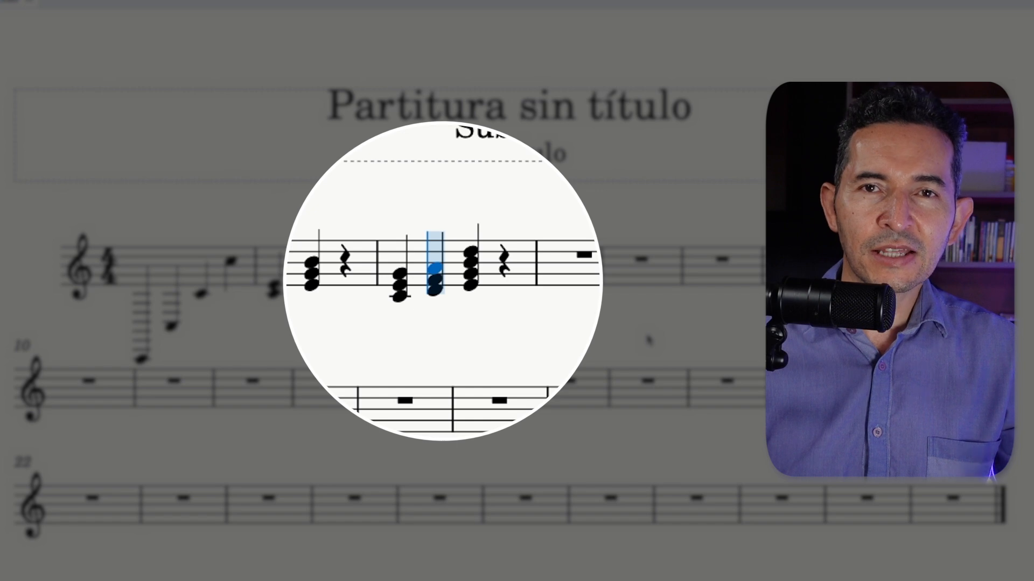
key("shift+c")
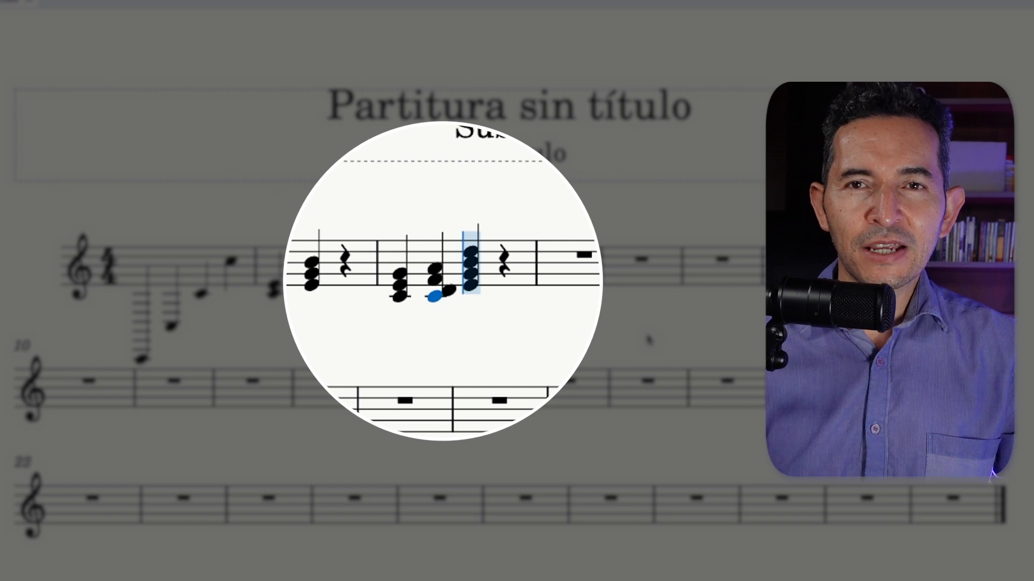
Step: Move the selection through the individual notes of the second and third chords in measure 3
key("alt+Up")
key("alt+Up")
key("alt+Up")
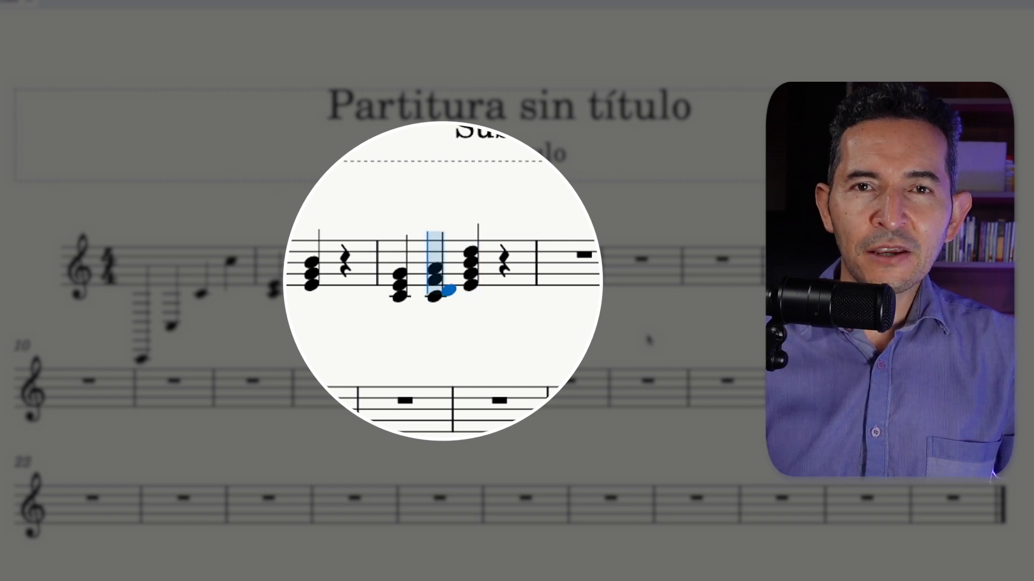
key("alt+Down")
key("alt+Down")
key("alt+Down")
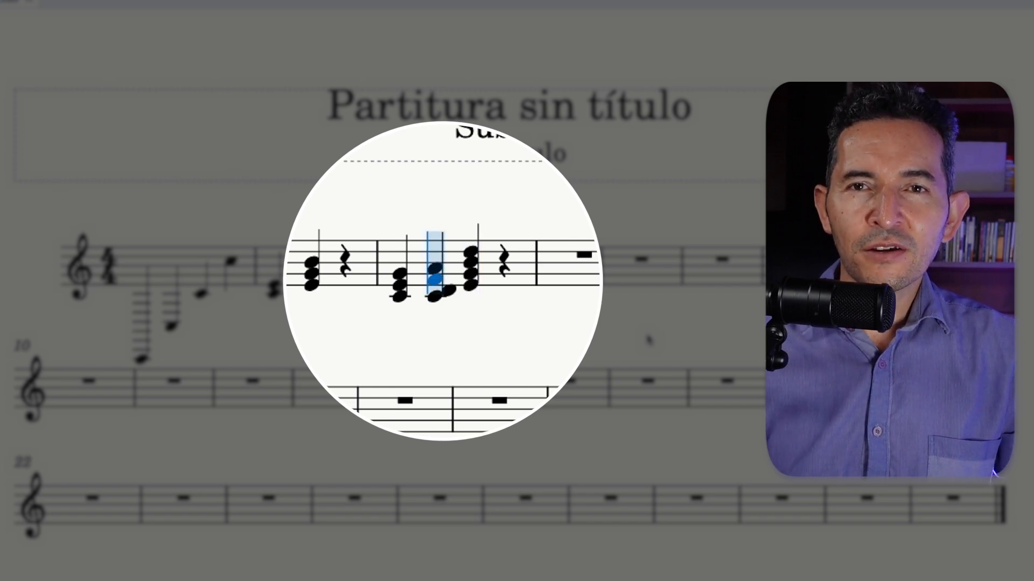
key("Right")
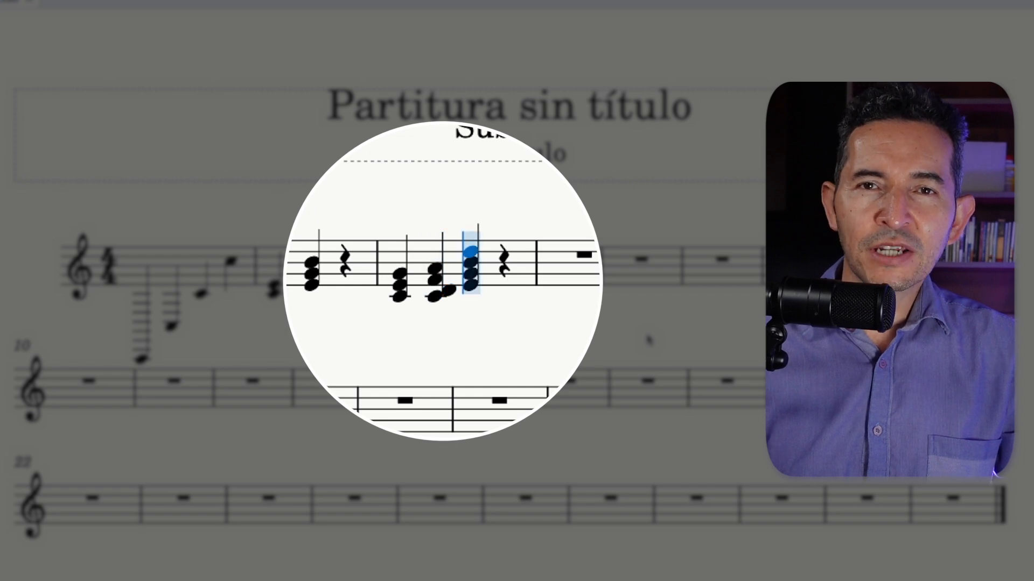
key("alt+Down")
key("alt+Down")
key("alt+Down")
key("alt+Up")
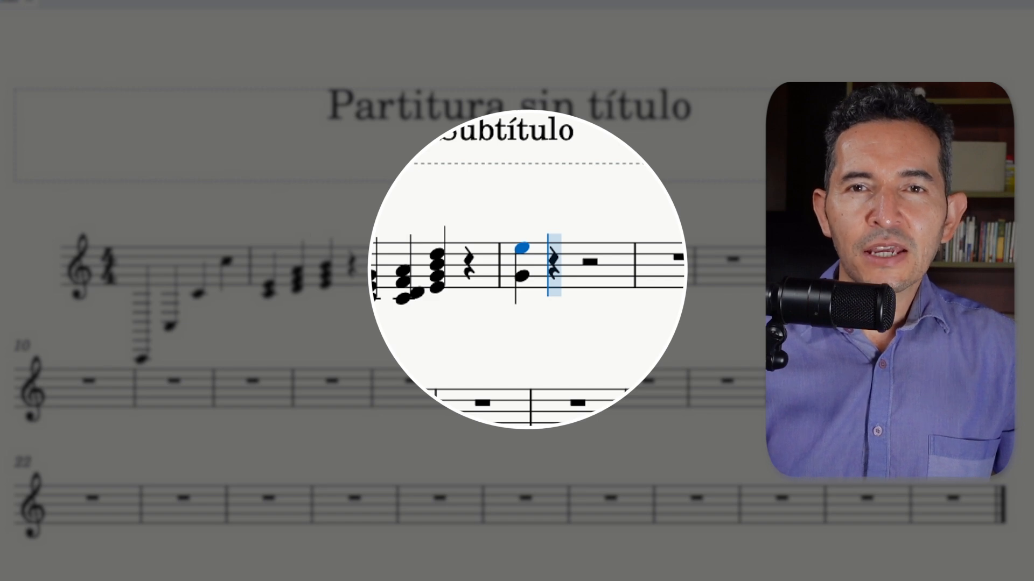
Step: Add a C to the G-E chord in measure 4, lower it an octave between the two notes, and advance to measure 5
key("shift+c")
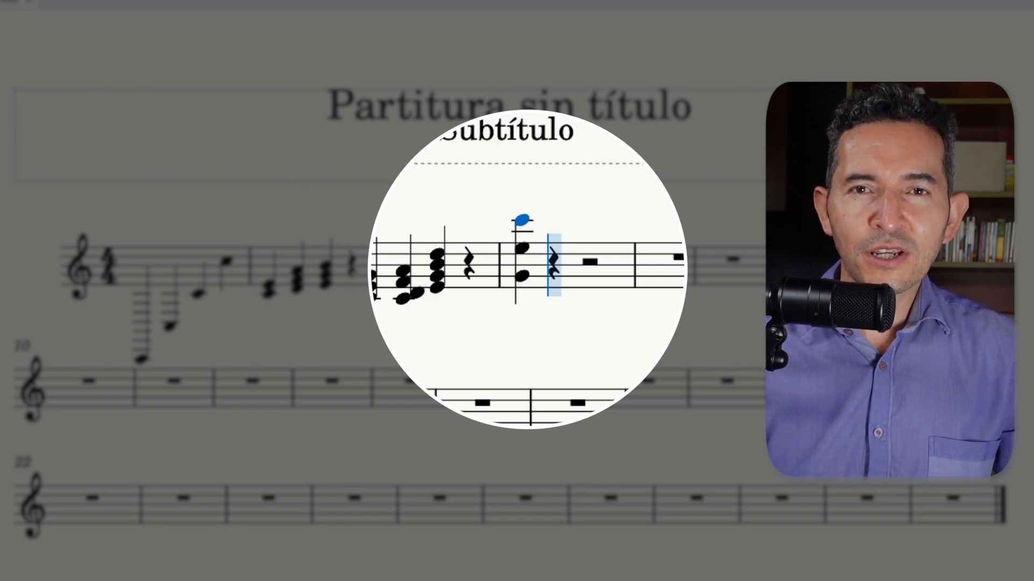
key("ctrl+Down")
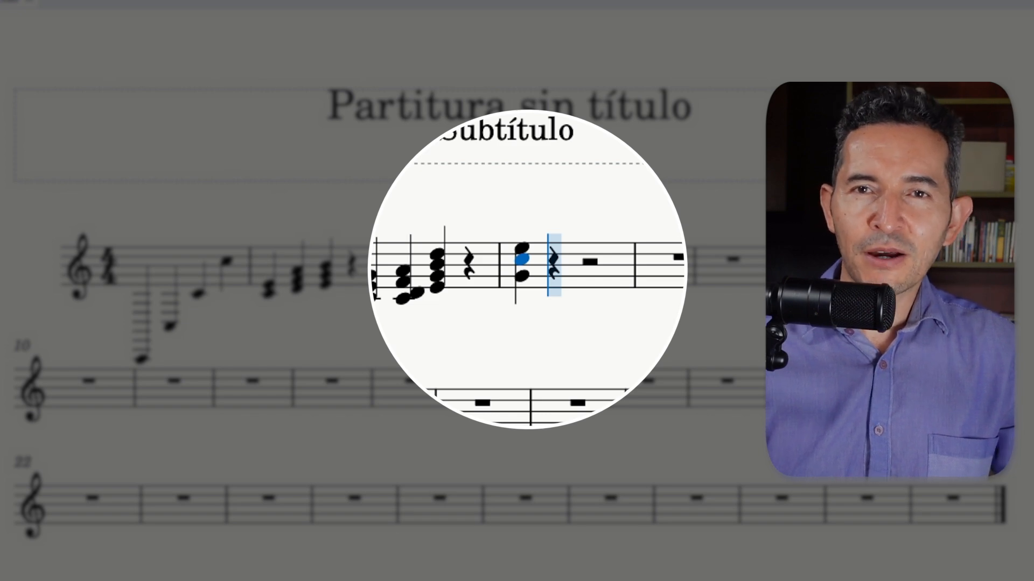
key("Right")
key("Right")
key("Right")
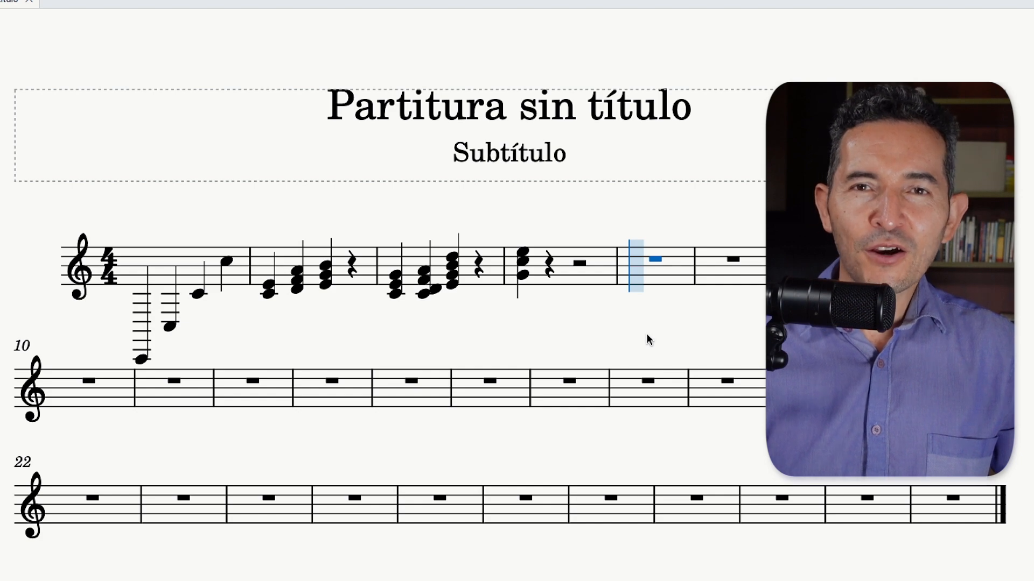
Step: Enter a quarter-note G in measure 5, then shift it up and down by octaves, ending on the original pitch
key("g")
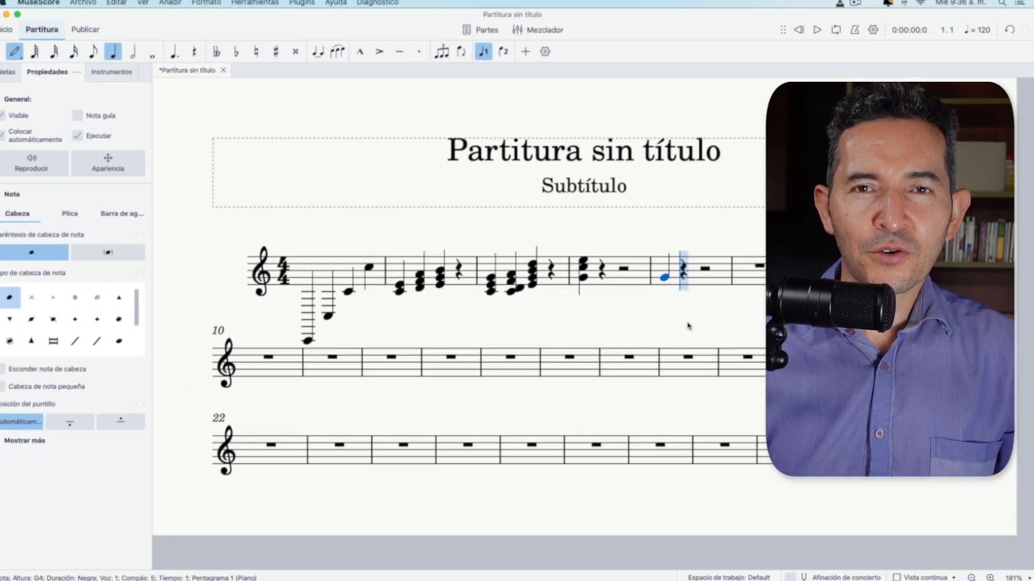
key("Left")
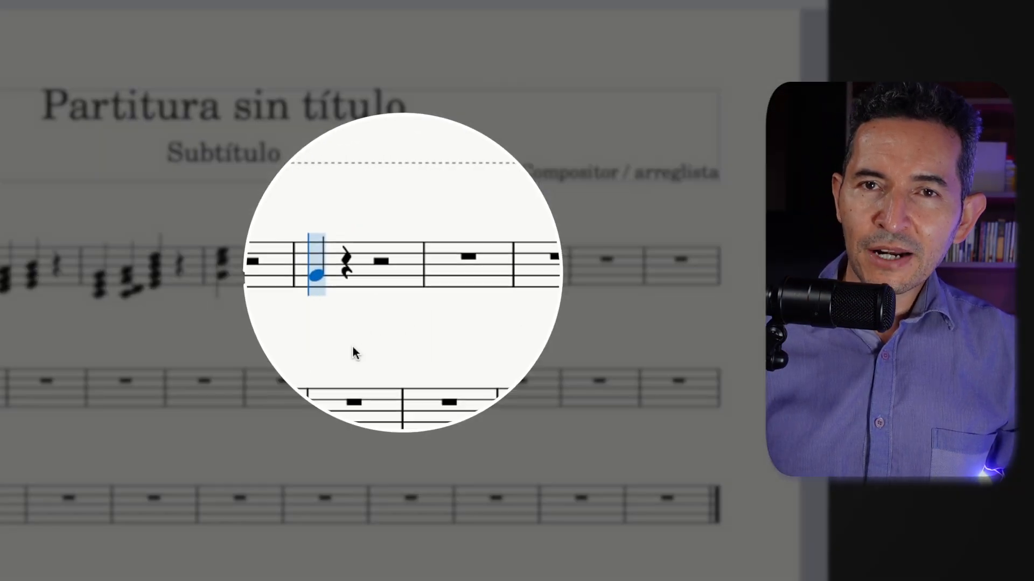
key("ctrl+Up")
key("ctrl+Down")
key("ctrl+Down")
key("ctrl+Up")
key("ctrl+Up")
key("ctrl+Down")
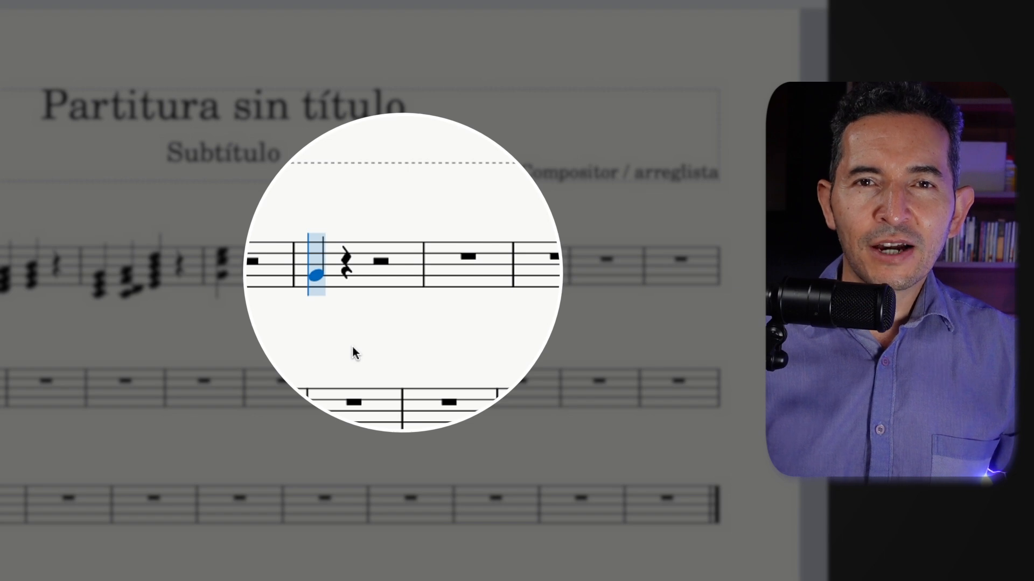
Step: Add an octave above the G in measure 5, and enter a quarter-note E with its upper octave in measure 6
key("alt+8")
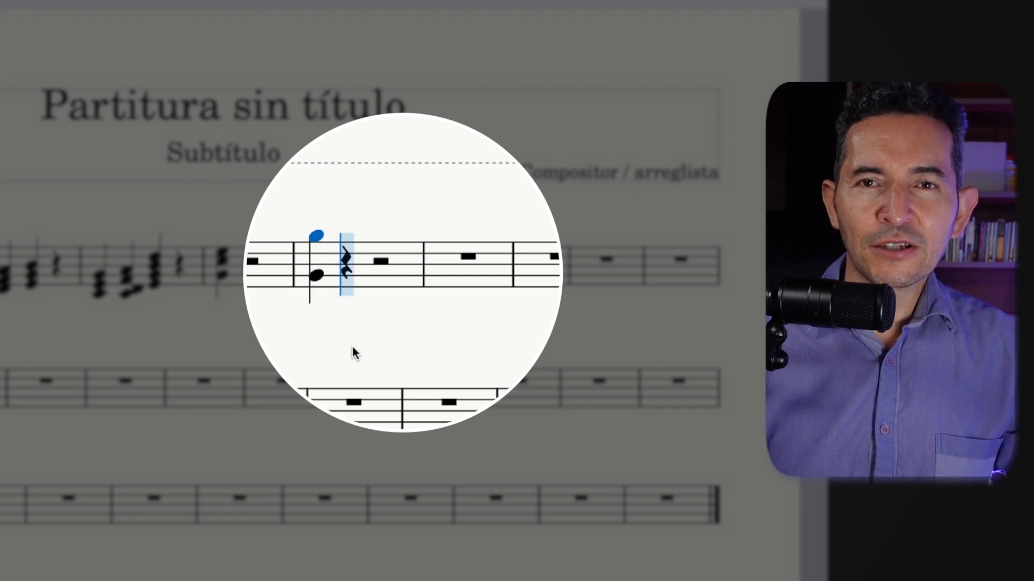
key("Right")
key("Right")
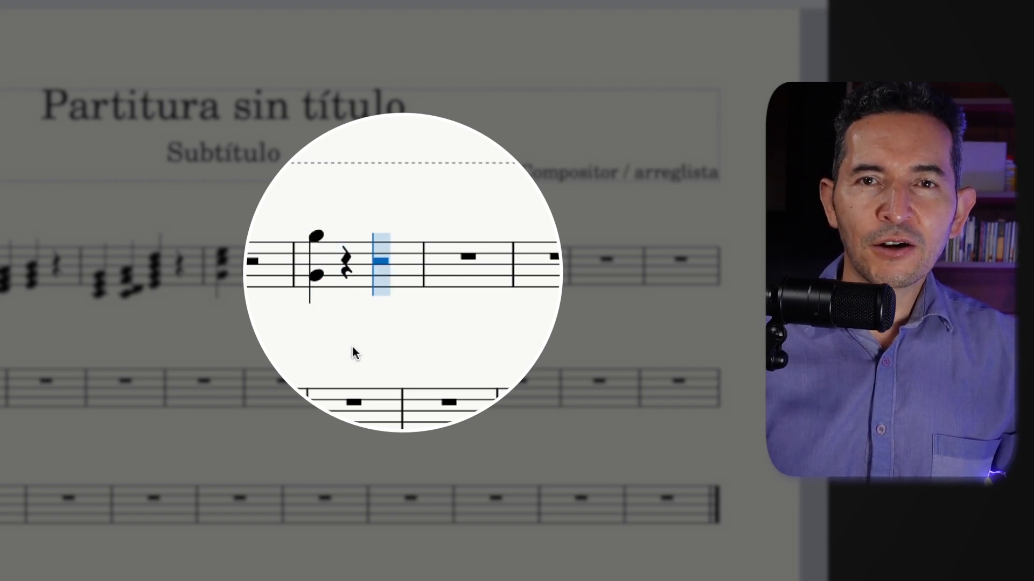
key("e")
key("alt+8")
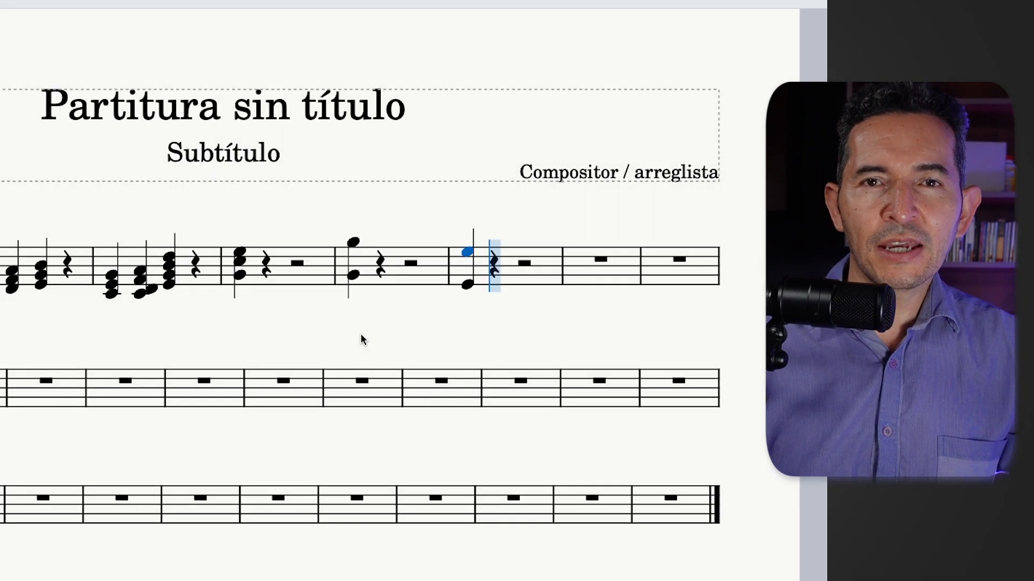
Step: Enter a quarter-note F in measure 7 and a quarter-note G in measure 8, each with its upper octave
key("Right")
key("Right")
key("Right")
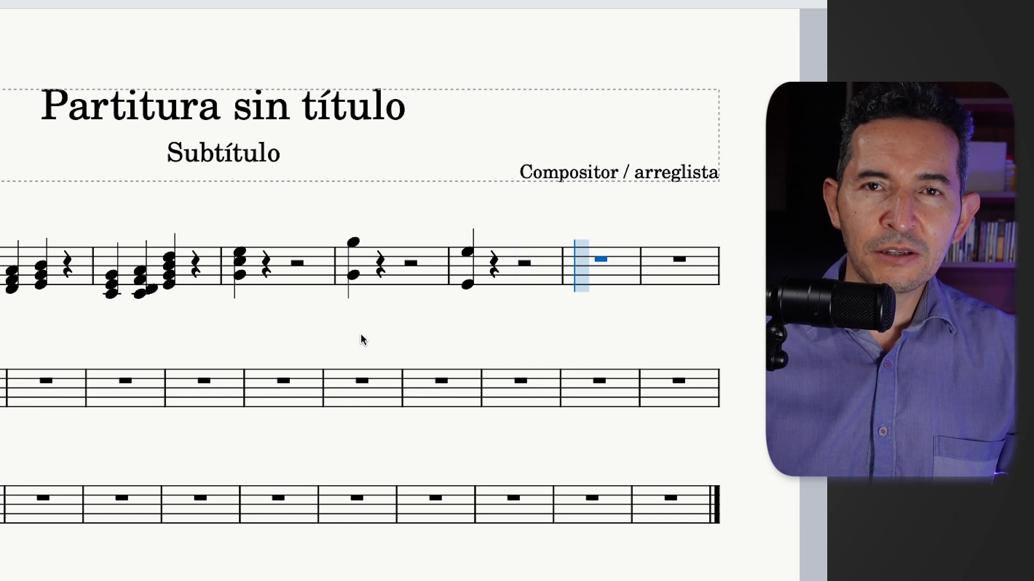
key("f")
key("alt+8")
key("Right")
key("Right")
key("Right")
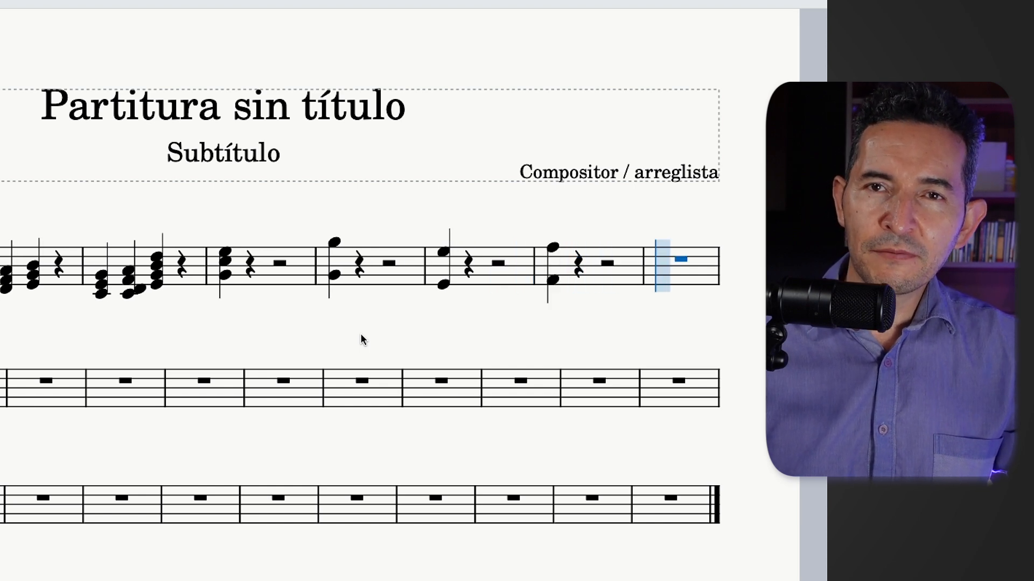
key("g")
key("alt+8")
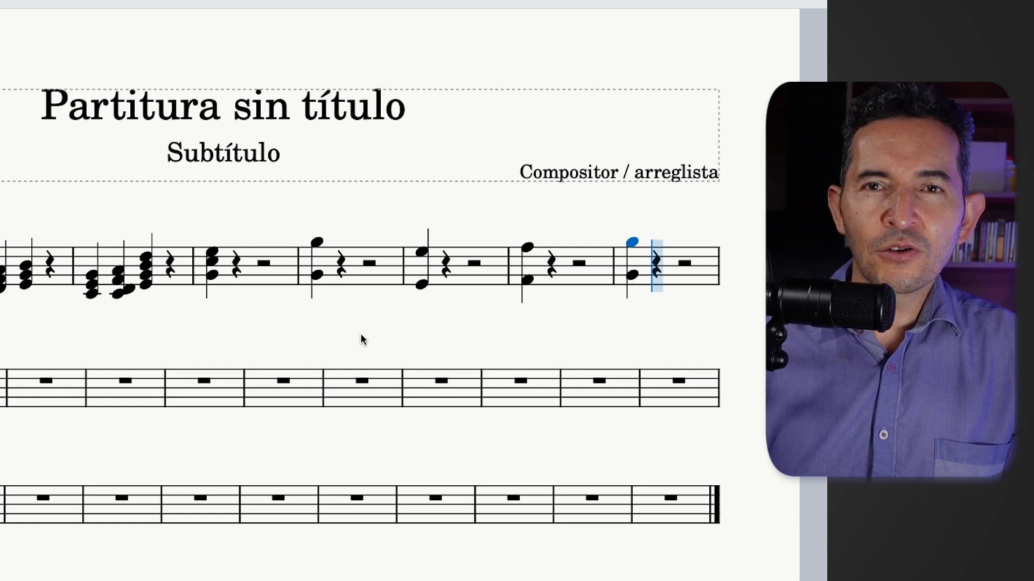
Step: Build the chord in measure 8 downward from its upper G by adding a second below and then two successive thirds
key("alt+shift+2")
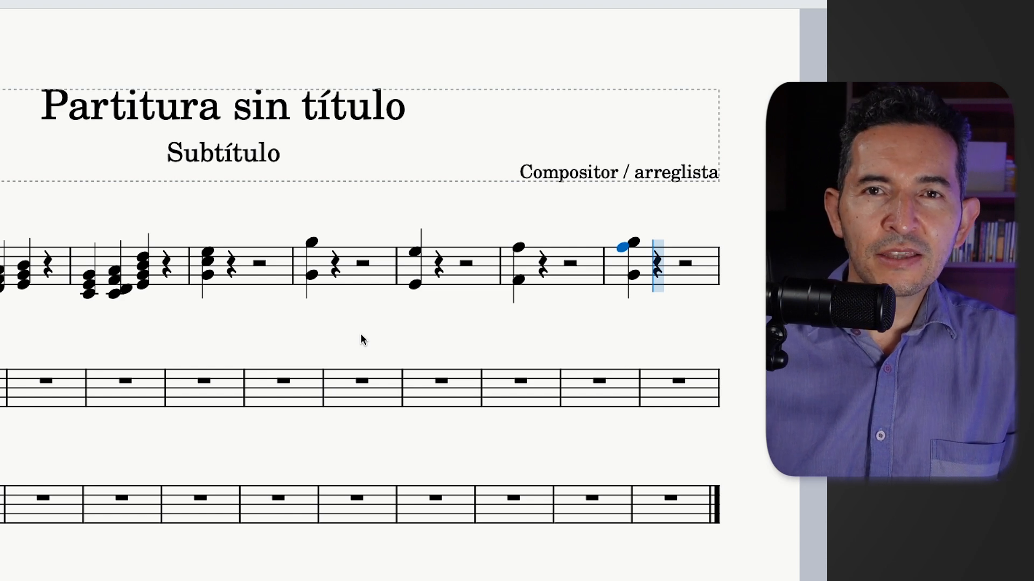
key("alt+shift+3")
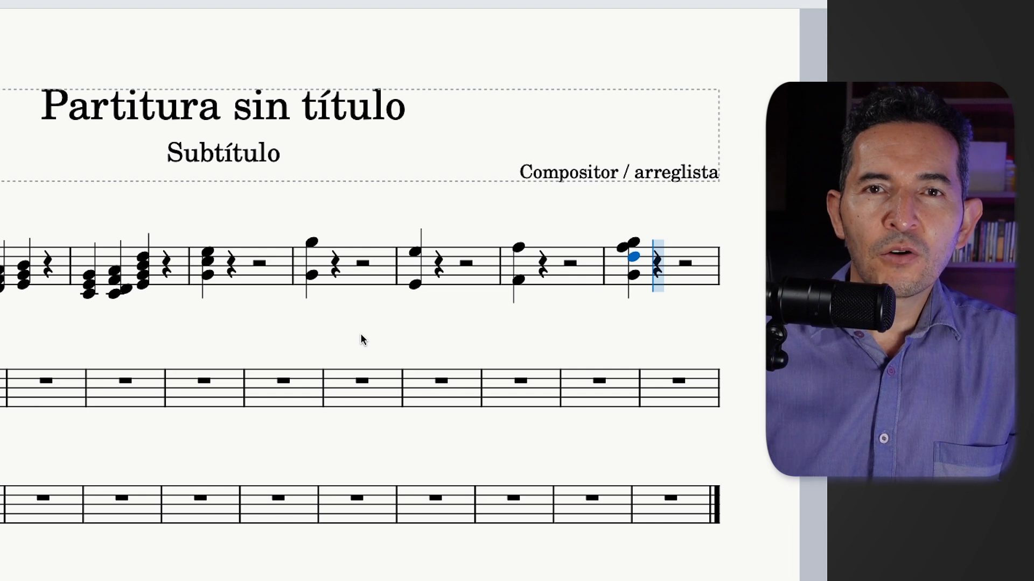
key("alt+shift+3")
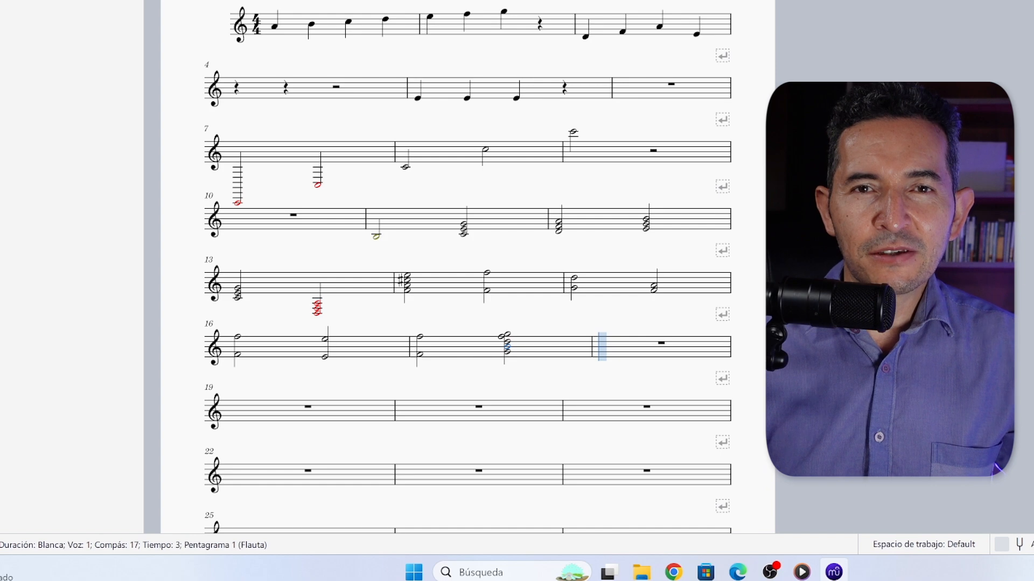
Step: Leave note input and range-select the entire second chord in measure 17, starting from its lowest note
key("Escape")
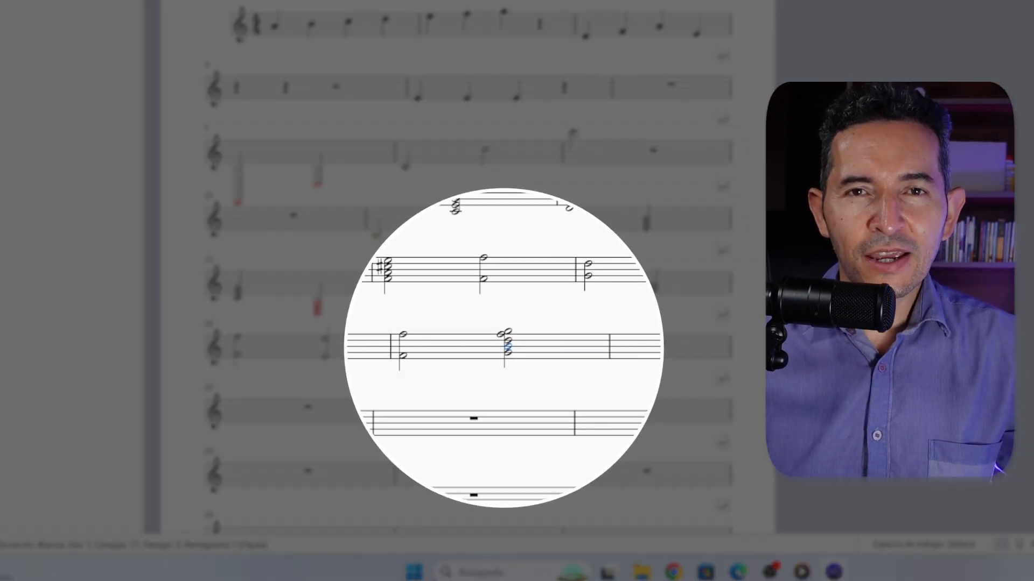
left_click(508, 349)
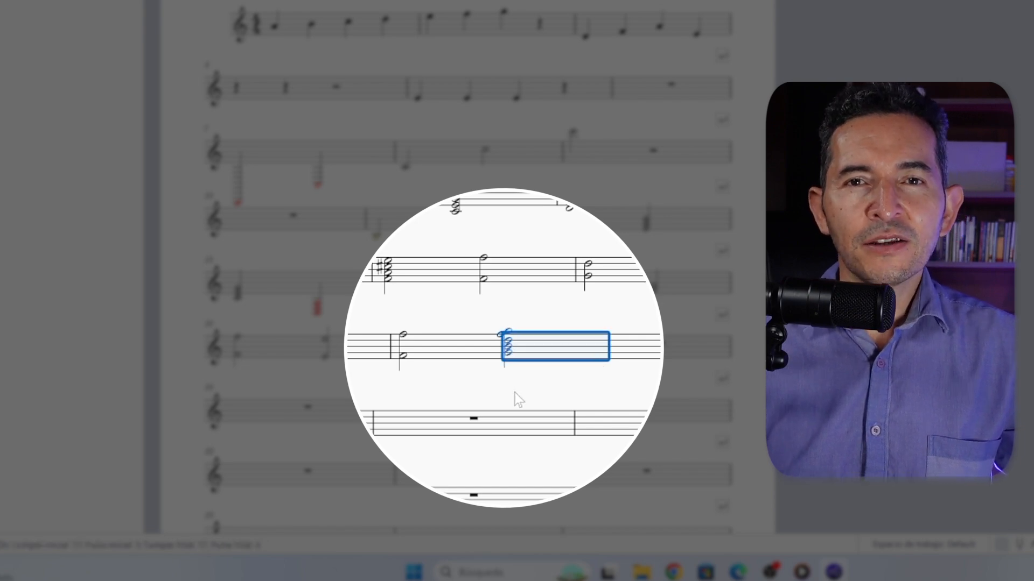
key("Escape")
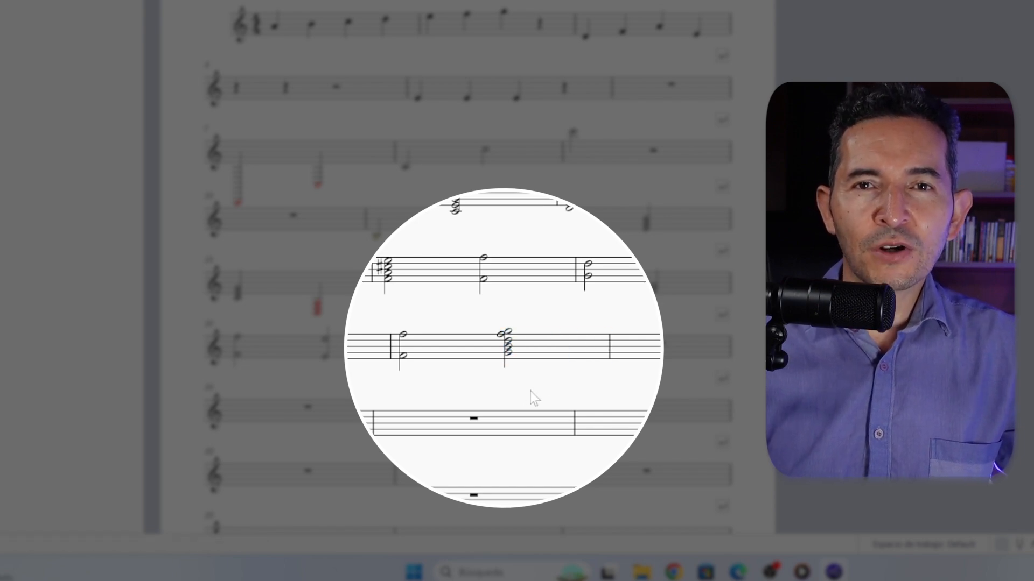
left_click(509, 354)
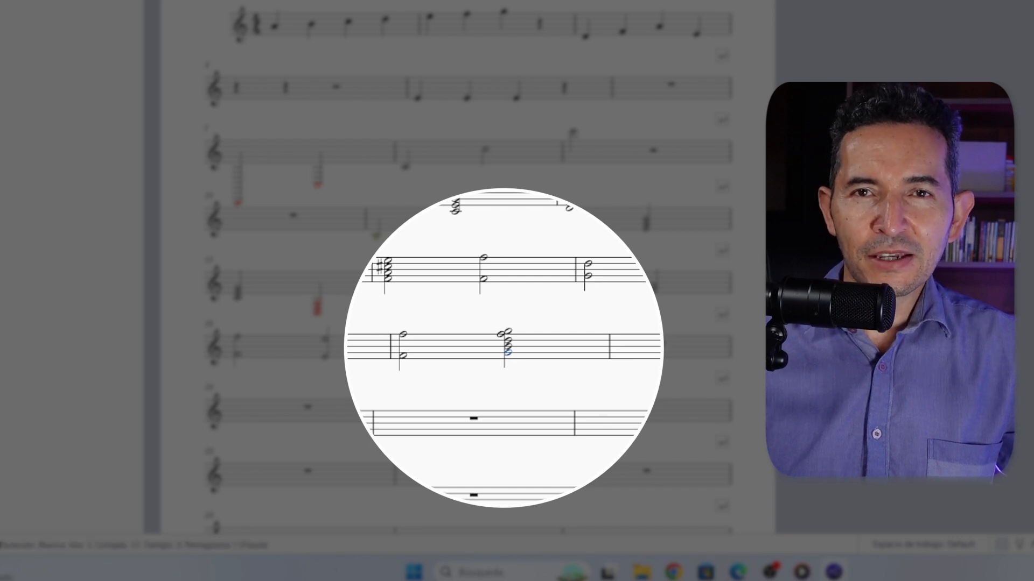
key("shift+Right")
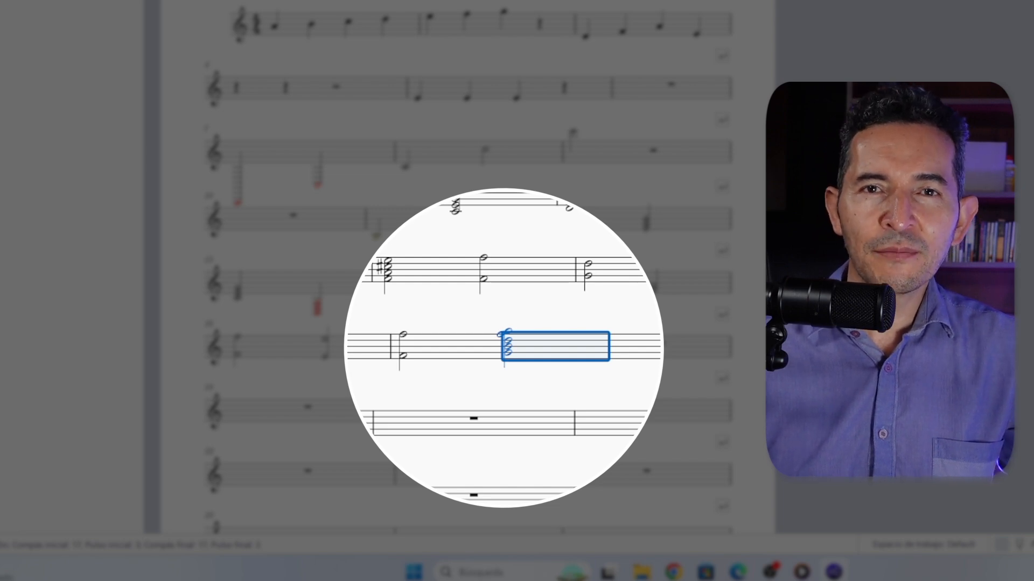
Step: Transpose the whole selected chord in measure 17 up and down repeatedly by semitones, ending with F as its lowest note
key("Up")
key("Up")
key("Up")
key("Up")
key("Up")
key("Up")
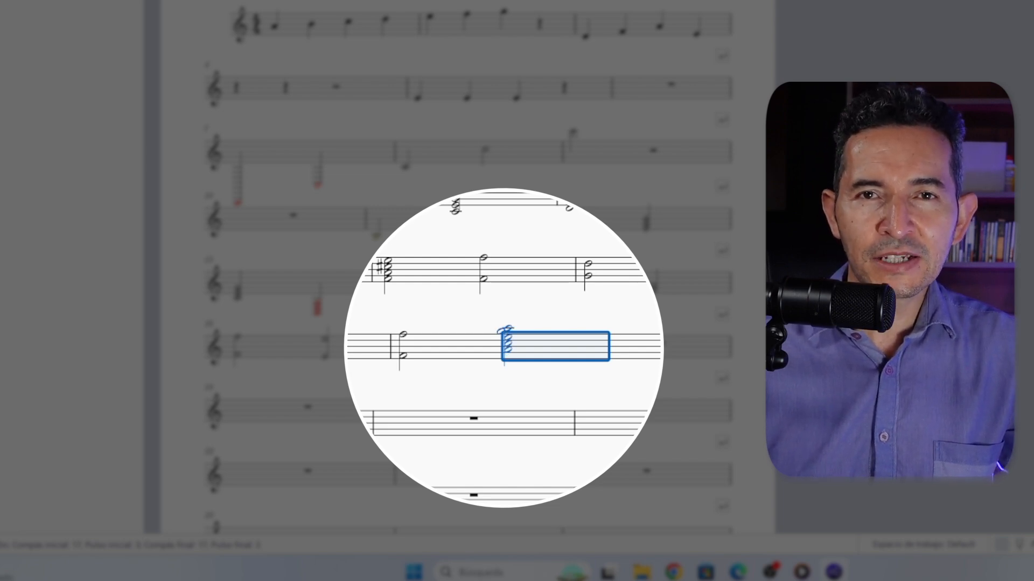
key("Down")
key("Down")
key("Down")
key("Down")
key("Down")
key("Down")
key("Down")
key("Down")
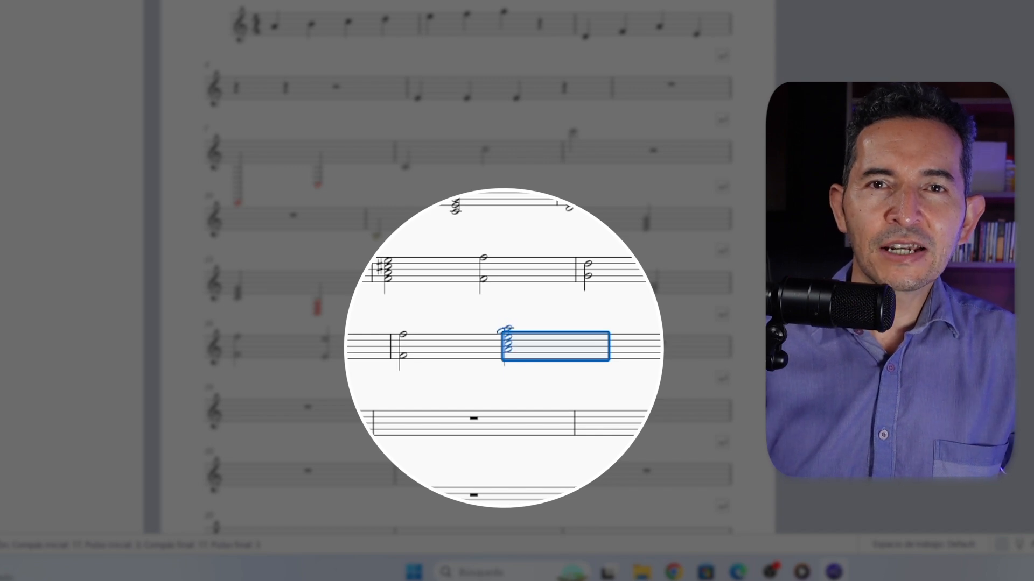
key("Down")
key("Up")
key("Up")
key("Up")
key("Up")
key("Up")
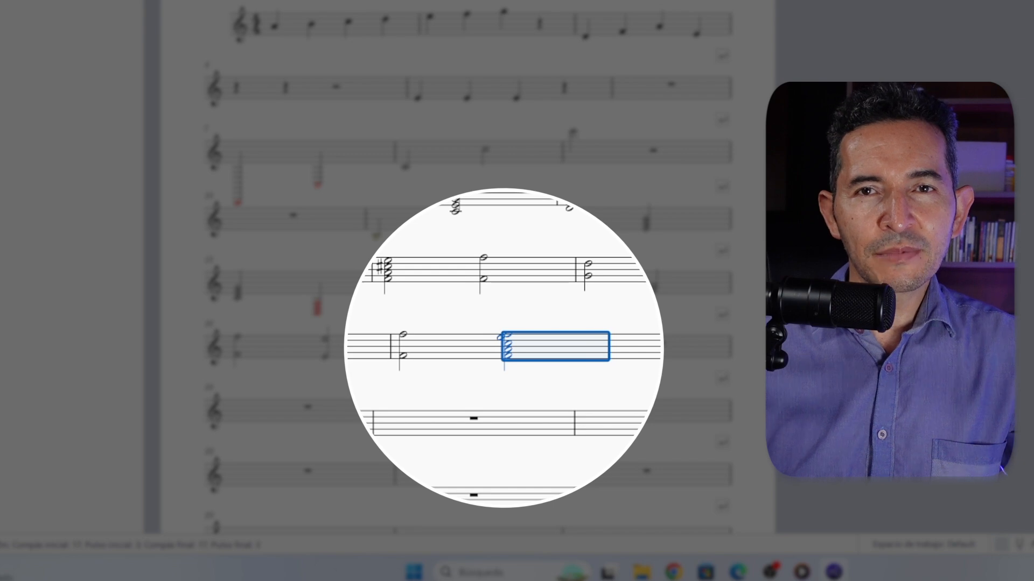
key("Up")
key("Up")
key("Down")
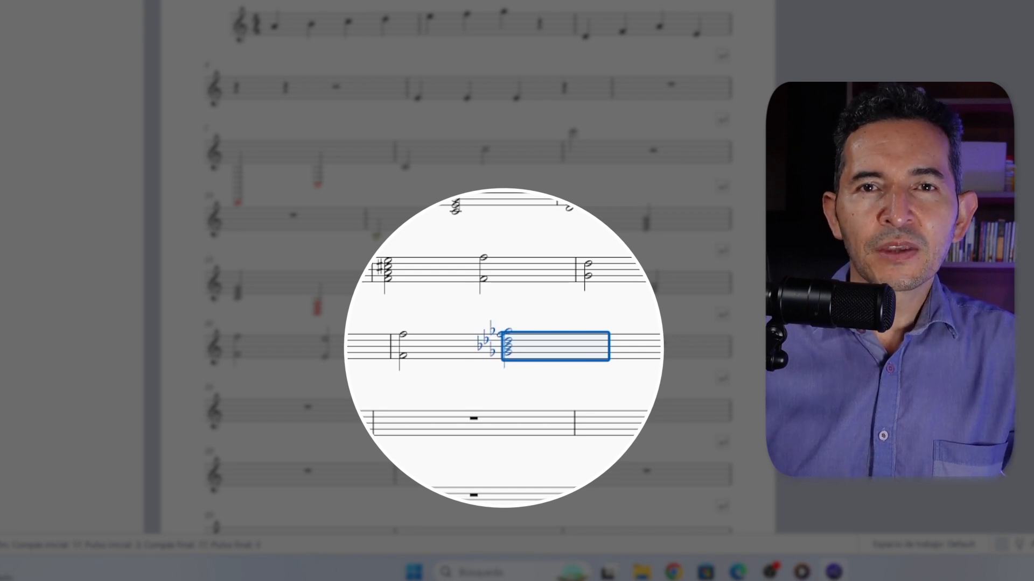
key("Down")
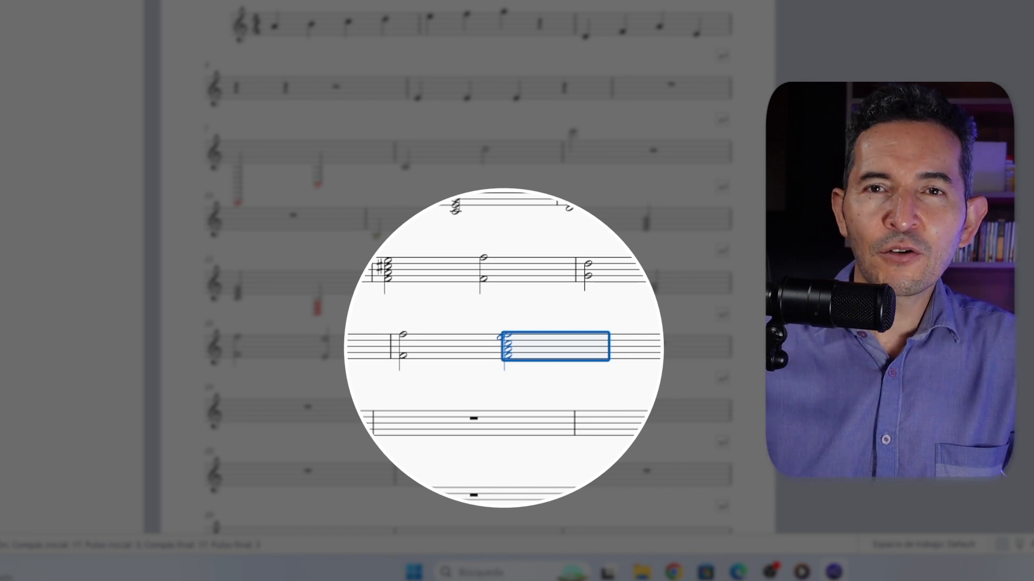
Step: Range-select from the first chord of measure 14 through the second chord of measure 17, then clear the selection
left_click(387, 279, "ctrl")
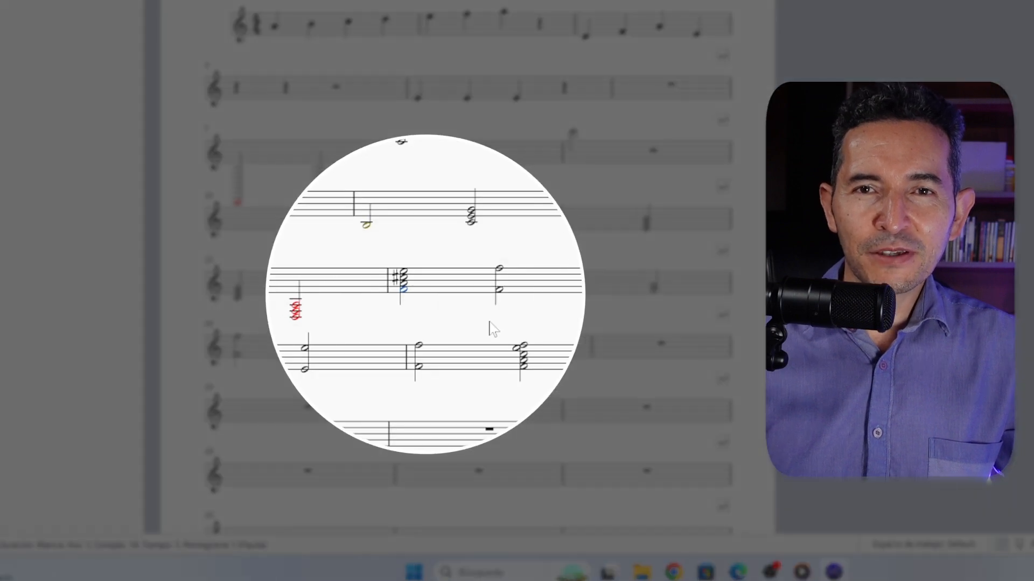
left_click(493, 329)
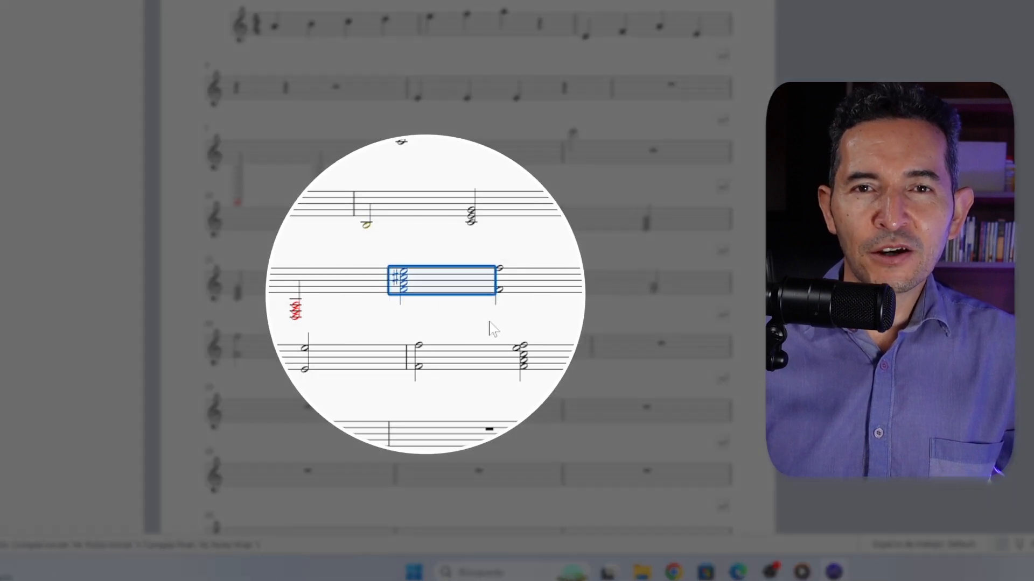
key("shift+Right")
key("shift+Right")
key("shift+Right")
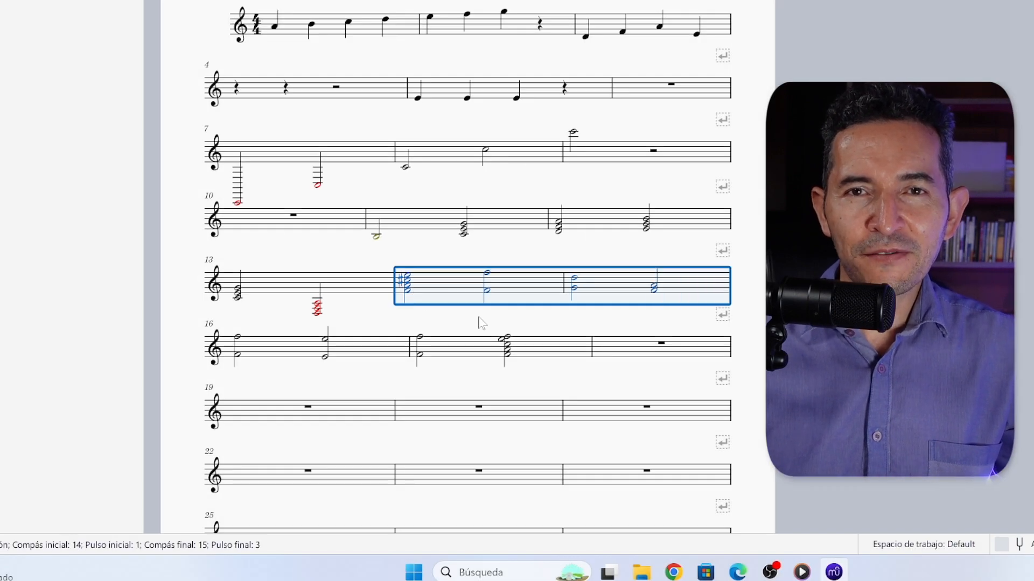
key("shift+Right")
key("shift+Right")
key("shift+Right")
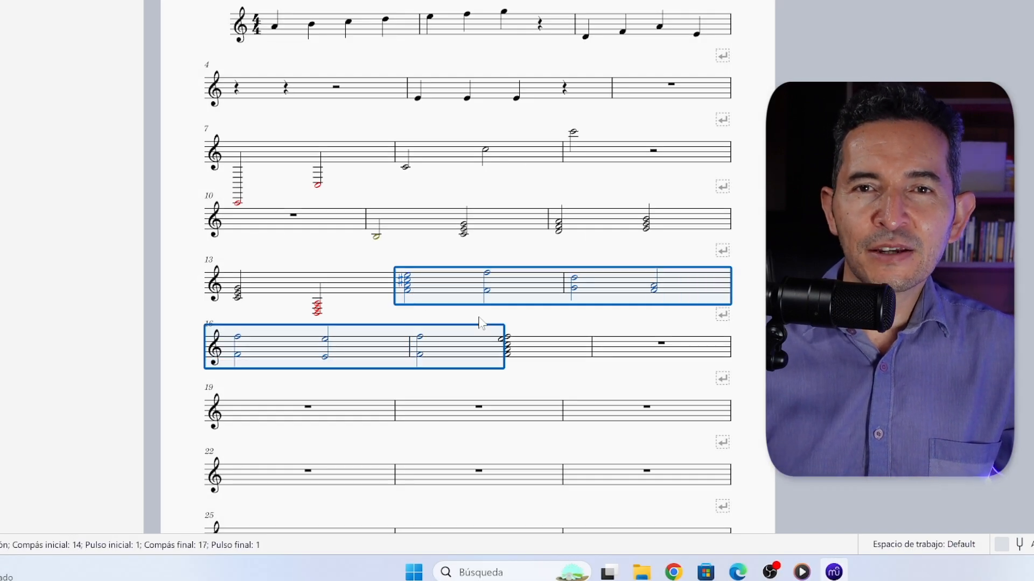
key("shift+Right")
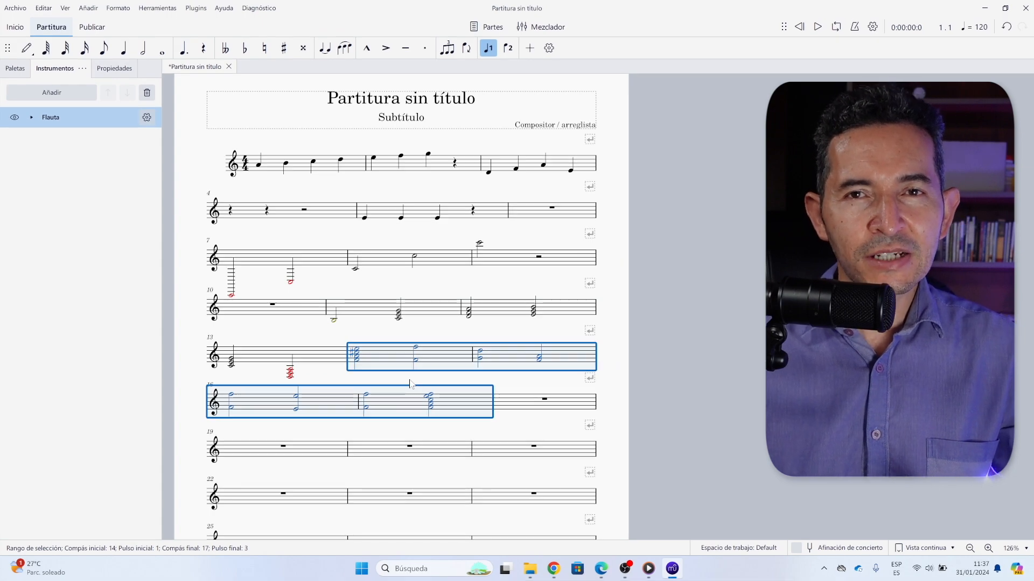
key("Escape")
Step: Select the lowest note of measure 17's second chord, jump between its top and bottom notes, and advance to the rest in measure 18
left_click(429, 408)
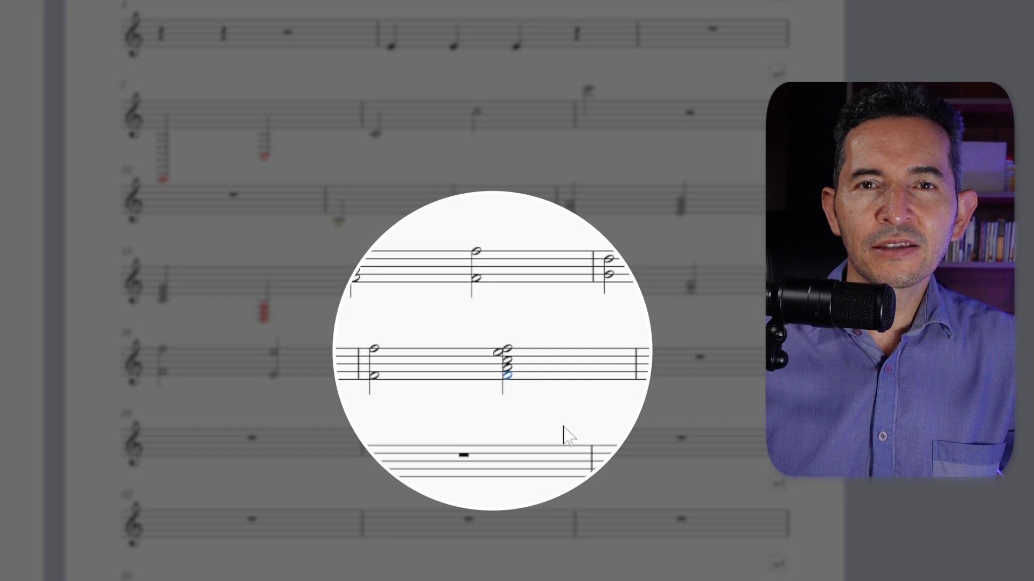
key("ctrl+alt+Up")
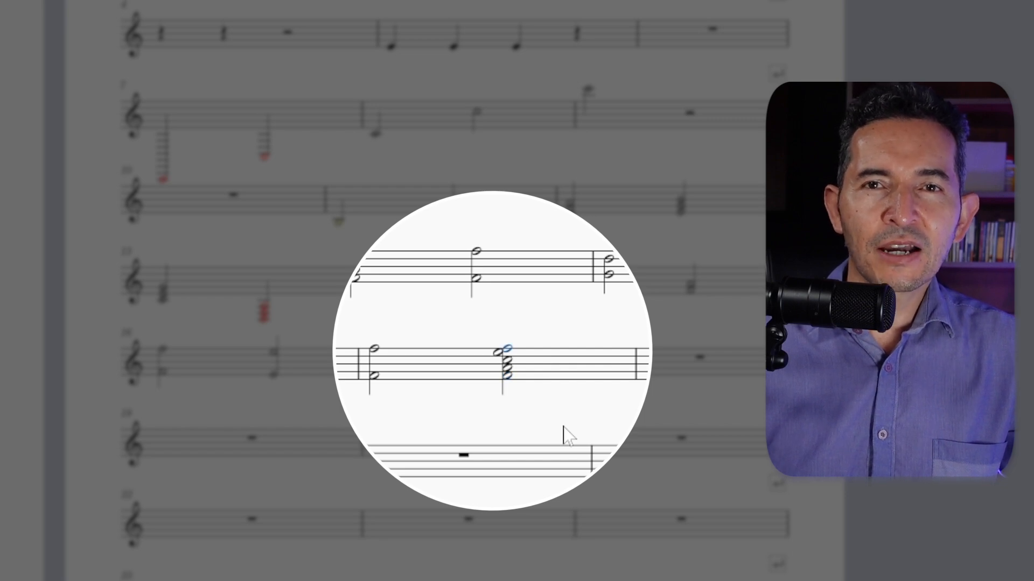
key("ctrl+alt+Up")
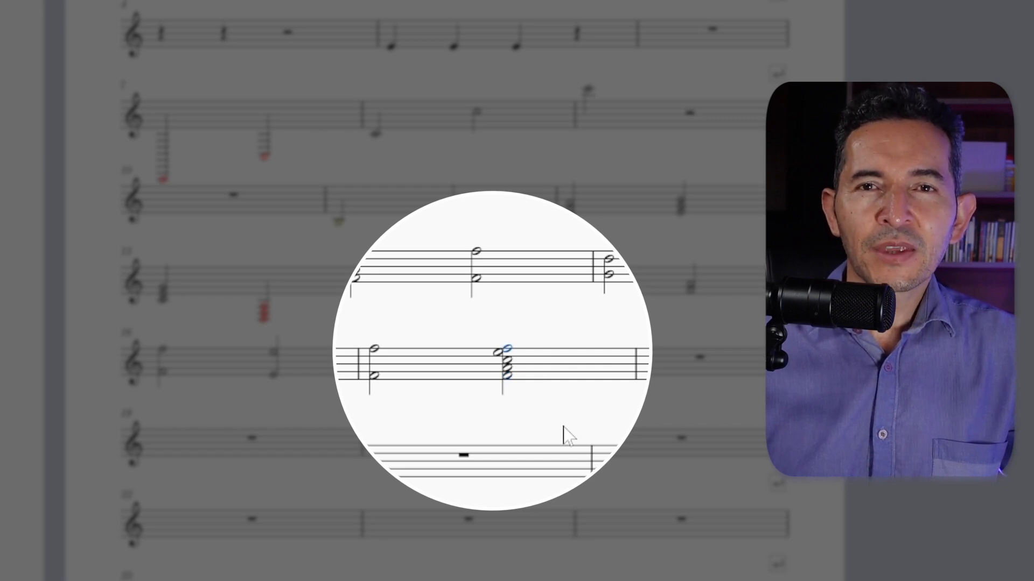
key("ctrl+alt+Down")
key("ctrl+alt+Up")
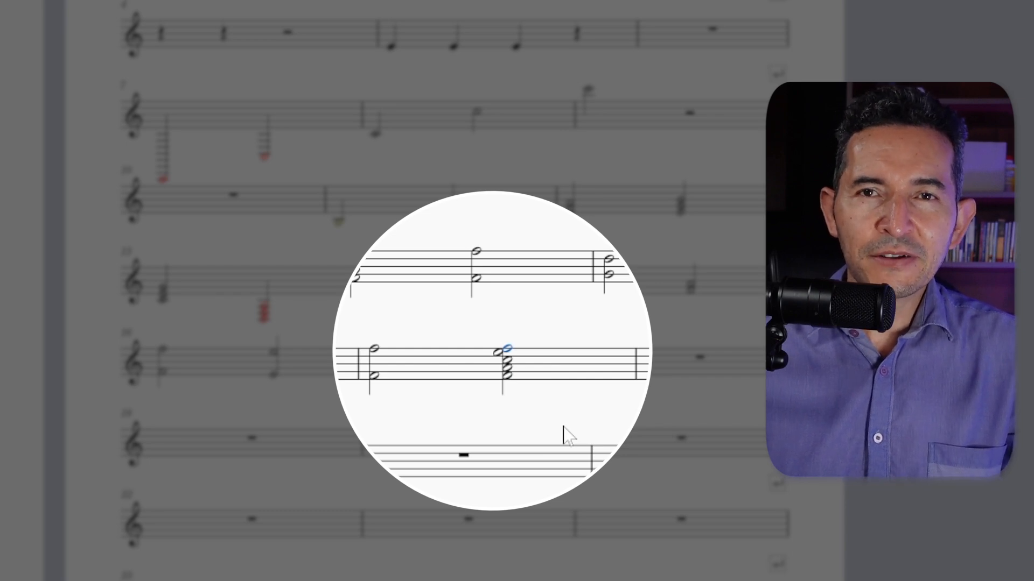
key("Right")
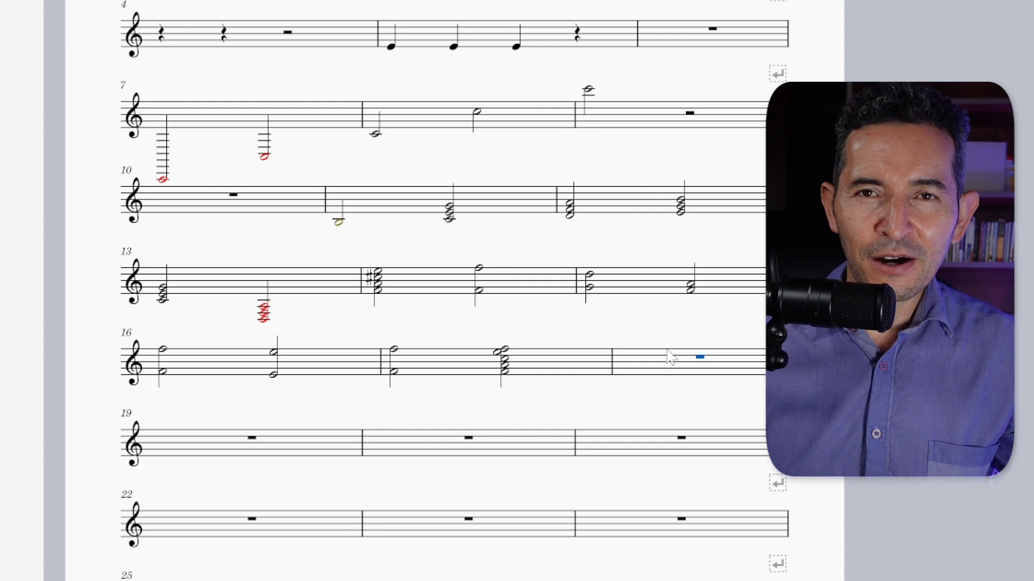
Step: Enter a quarter-note G at the start of measure 18 and stack three thirds above it to build a four-note G–B–D–F chord
key("n")
left_click(634, 368)
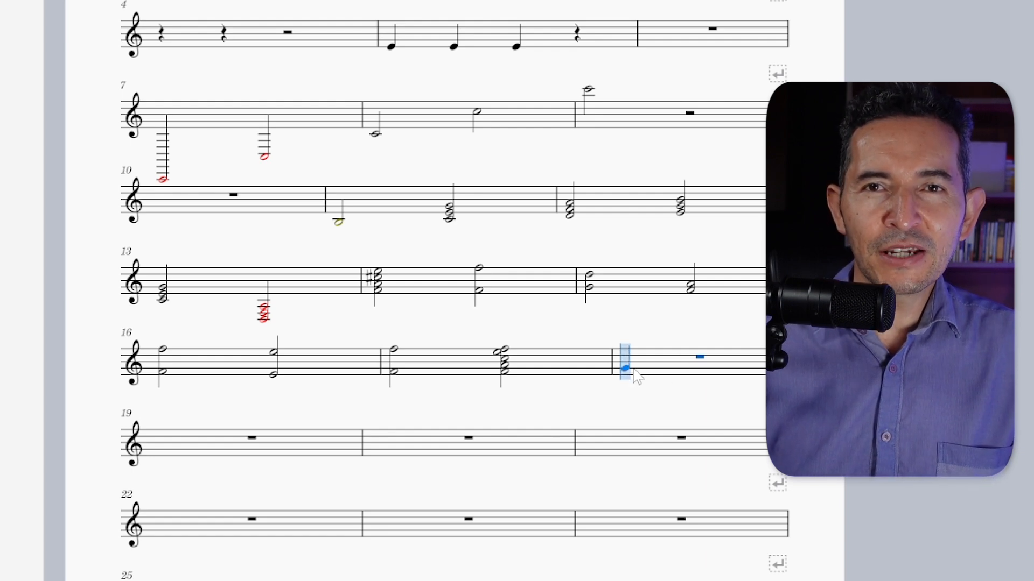
left_click(634, 369)
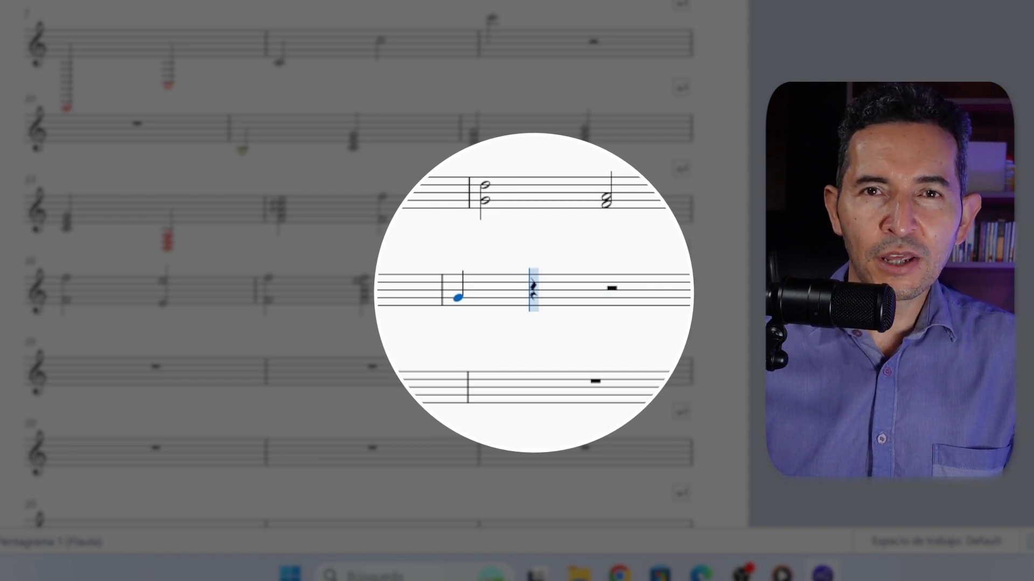
key("alt+3")
key("alt+3")
key("alt+3")
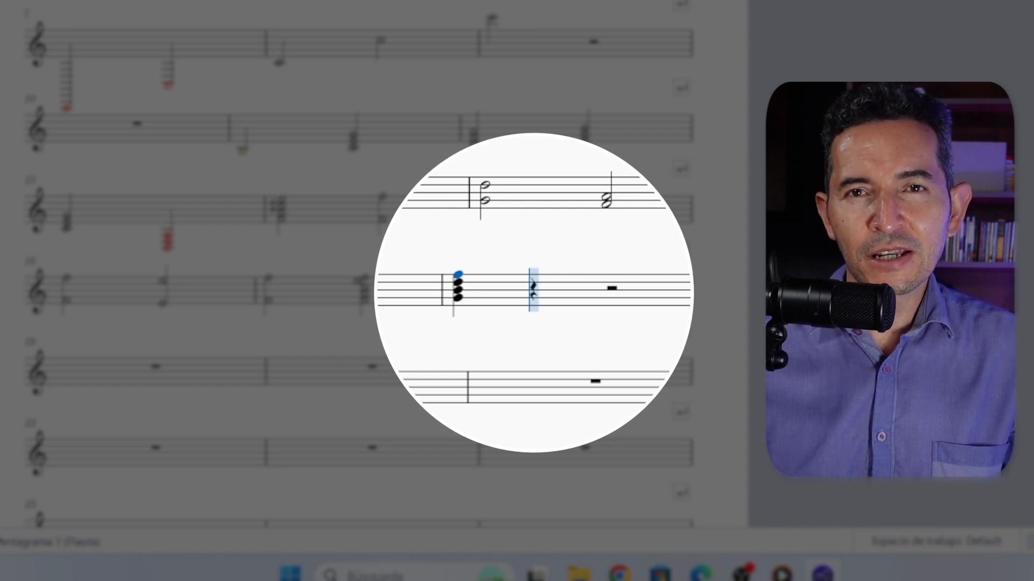
Step: Repeat the G–B–D–F quarter-note chord four times, filling measure 18 and continuing onto the first beat of measure 19
key("r")
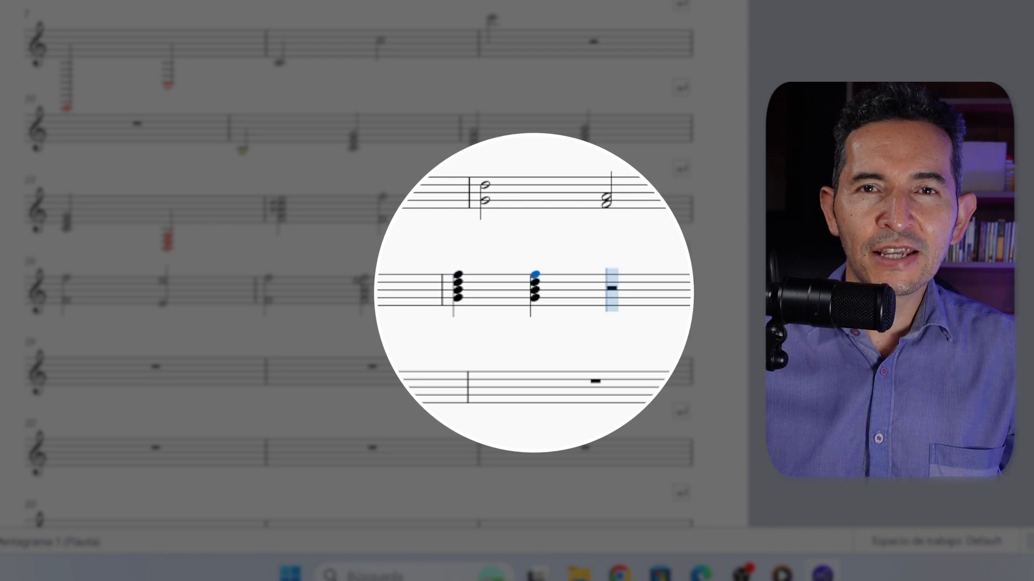
key("r")
key("r")
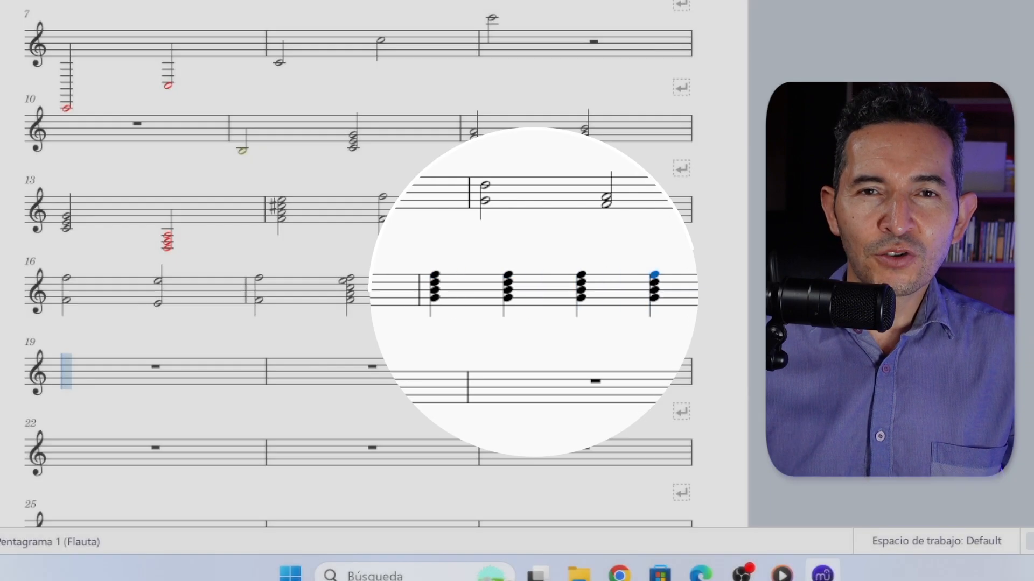
key("r")
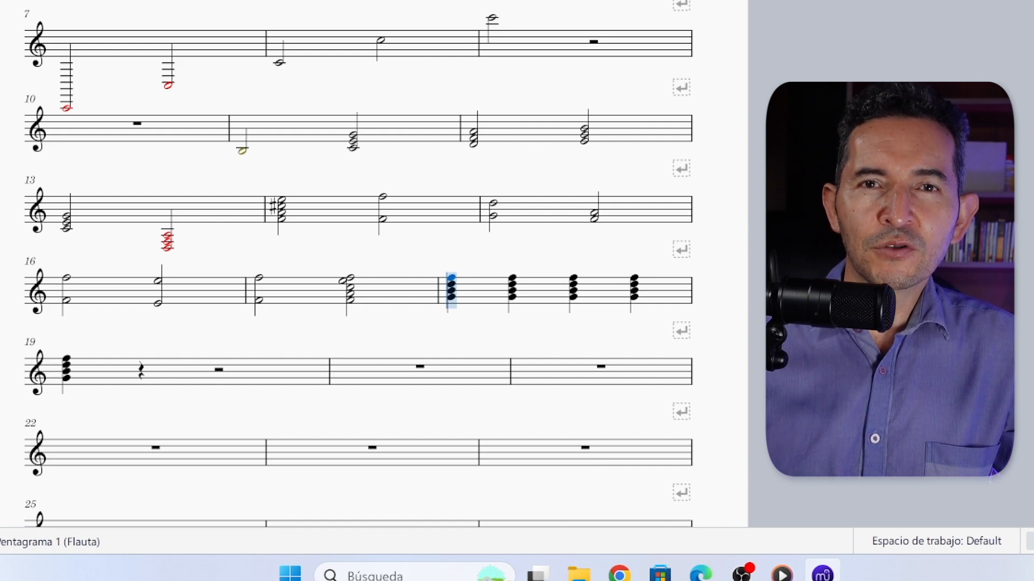
Step: Leave note input and shorten each of the four chords in measure 18 to an eighth note, working from first to last
key("Escape")
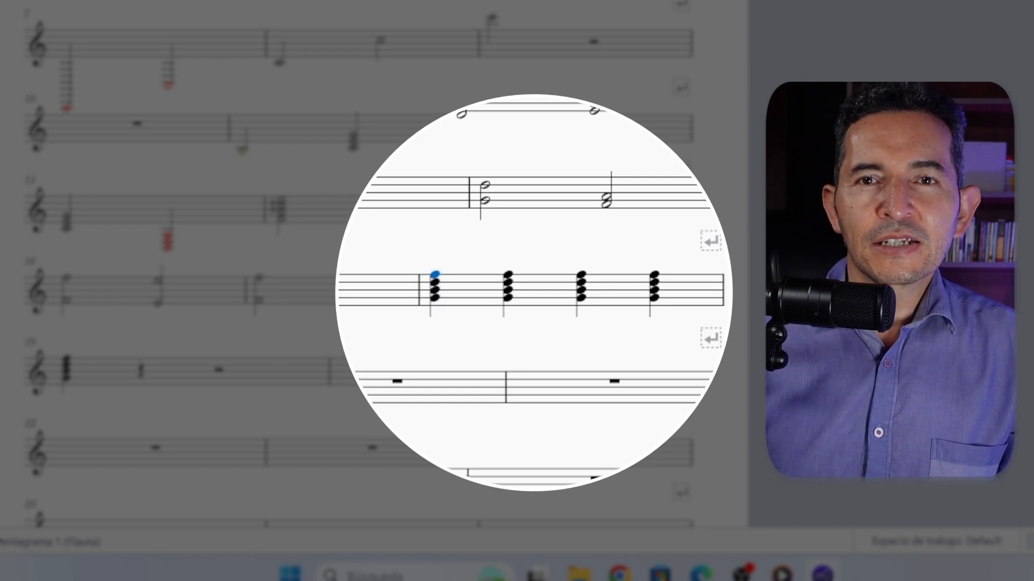
key("4")
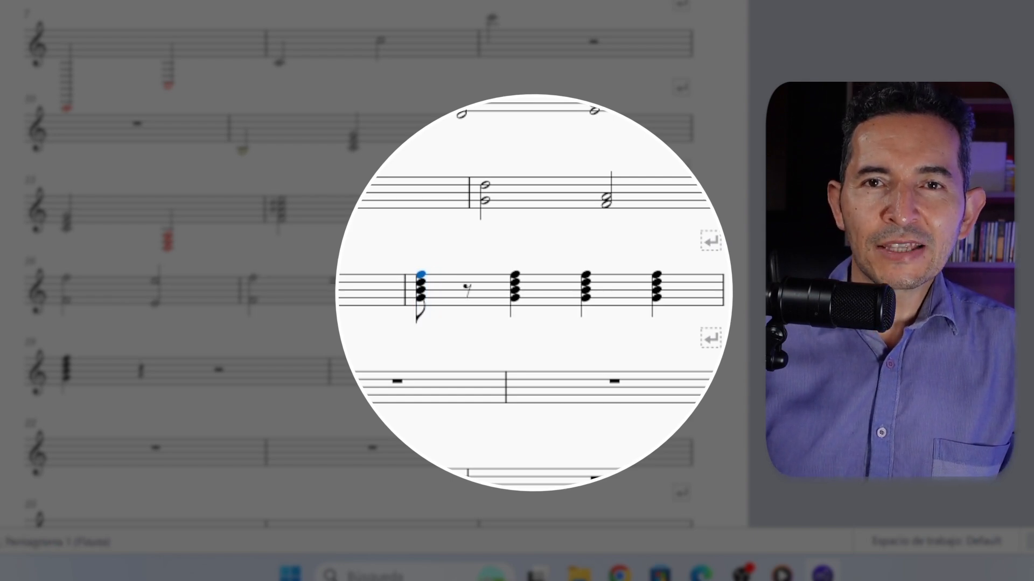
key("Right")
key("Right")
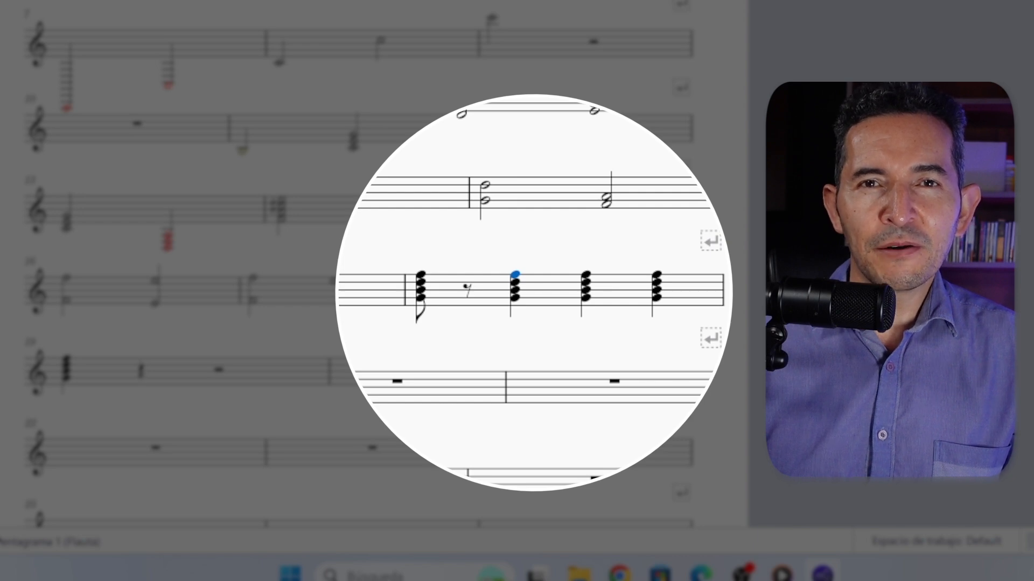
key("3")
key("Right")
key("Right")
key("4")
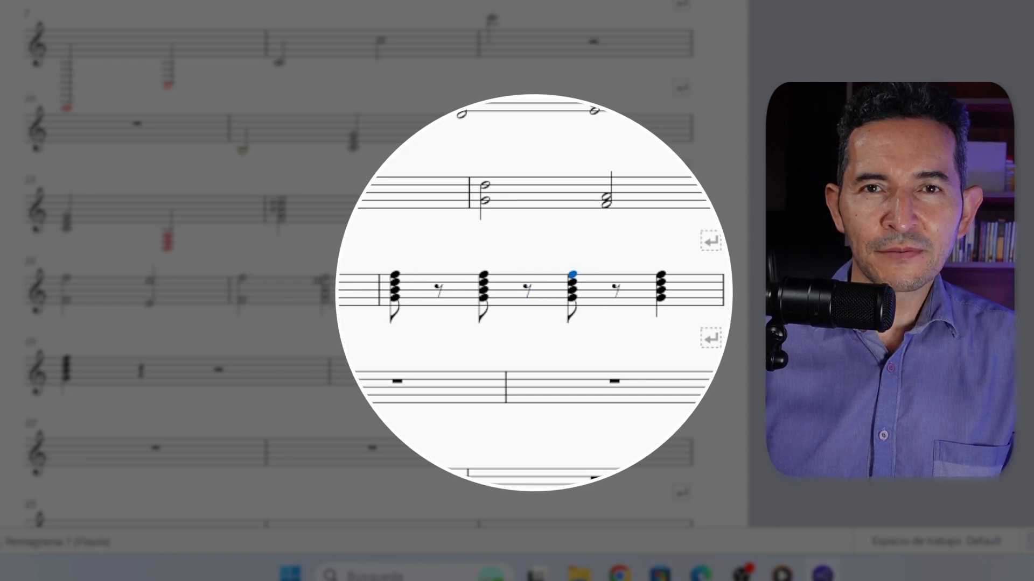
key("Right")
key("Right")
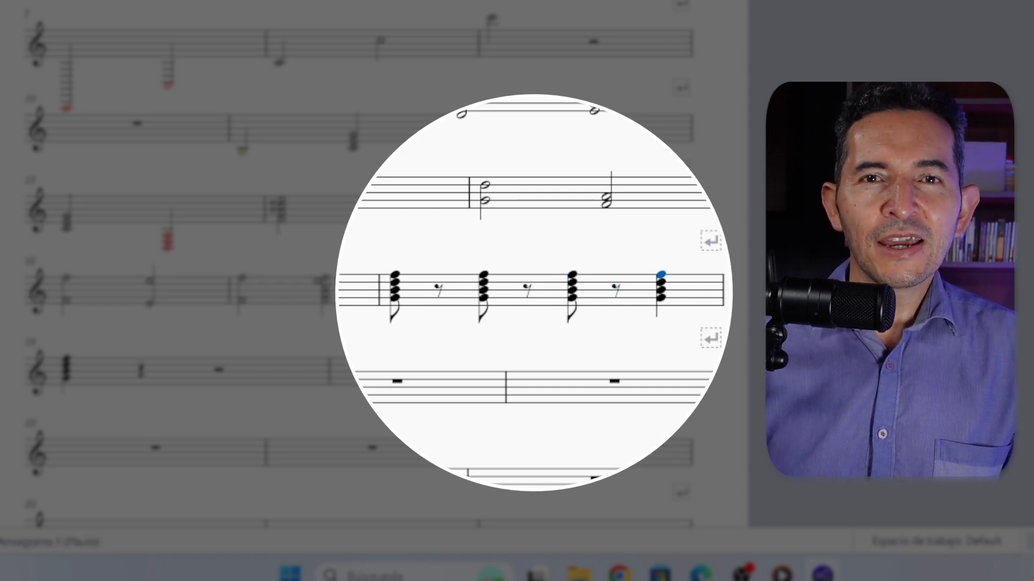
key("4")
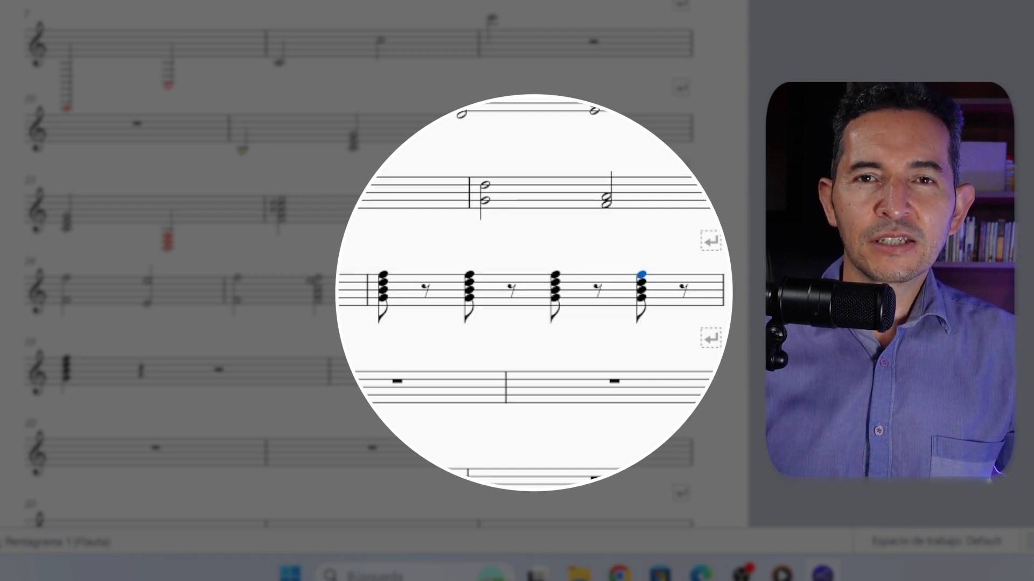
Step: Re-enter note input and swap measure 18's fourth chord with the following eighth rest repeatedly, ending with the chord on beat 4
key("n")
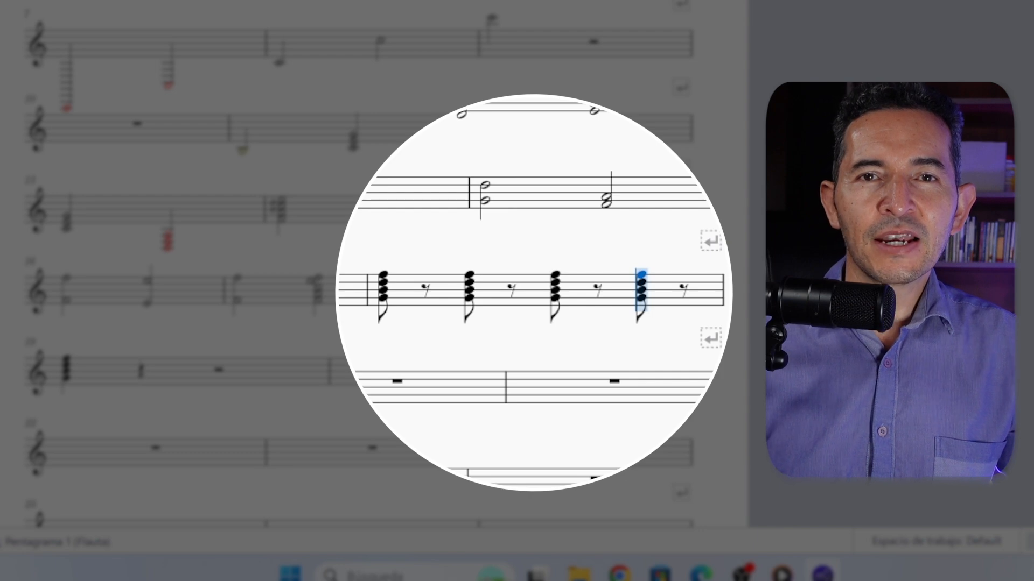
key("shift+Right")
key("shift+Left")
key("shift+Right")
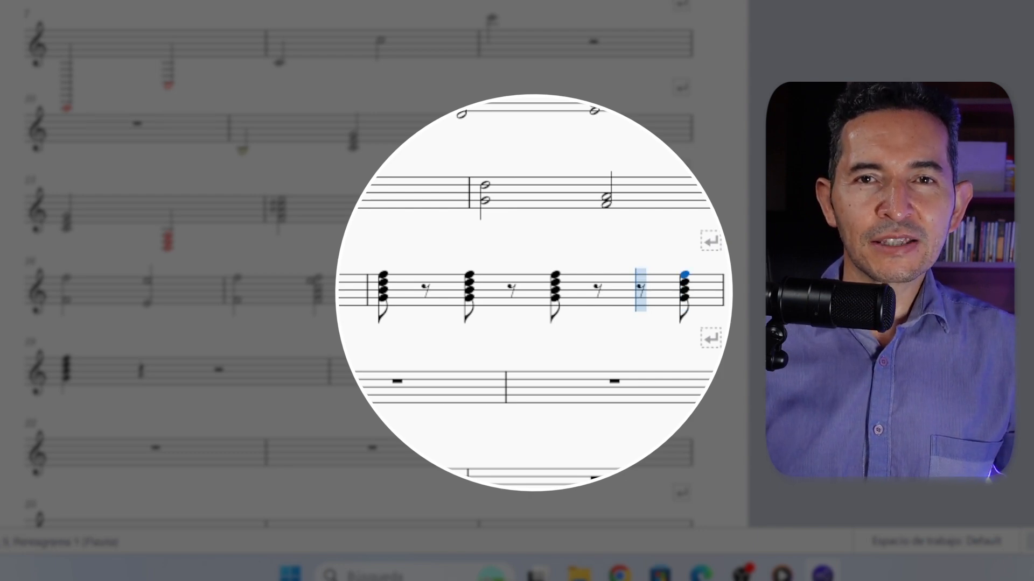
key("shift+Left")
key("shift+Right")
key("shift+Left")
key("shift+Right")
key("shift+Left")
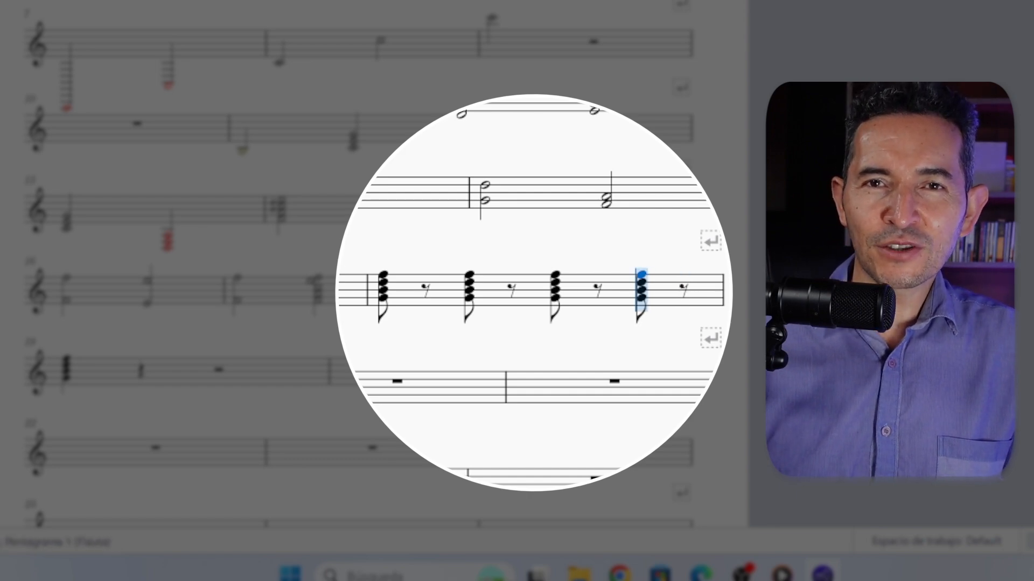
Step: Go back to measure 18's third chord, swap it with the following eighth rest, and return it to its original place
key("shift+Left")
key("shift+Left")
key("shift+Right")
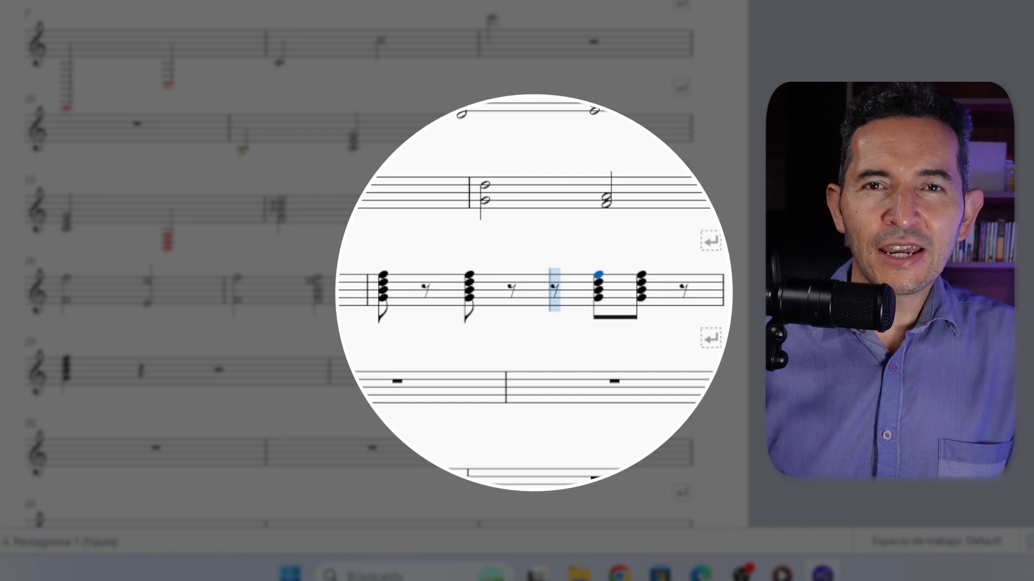
key("shift+Left")
Step: Swap measure 18's second chord with the eighth rest after it, and do the same for the first chord
key("Left")
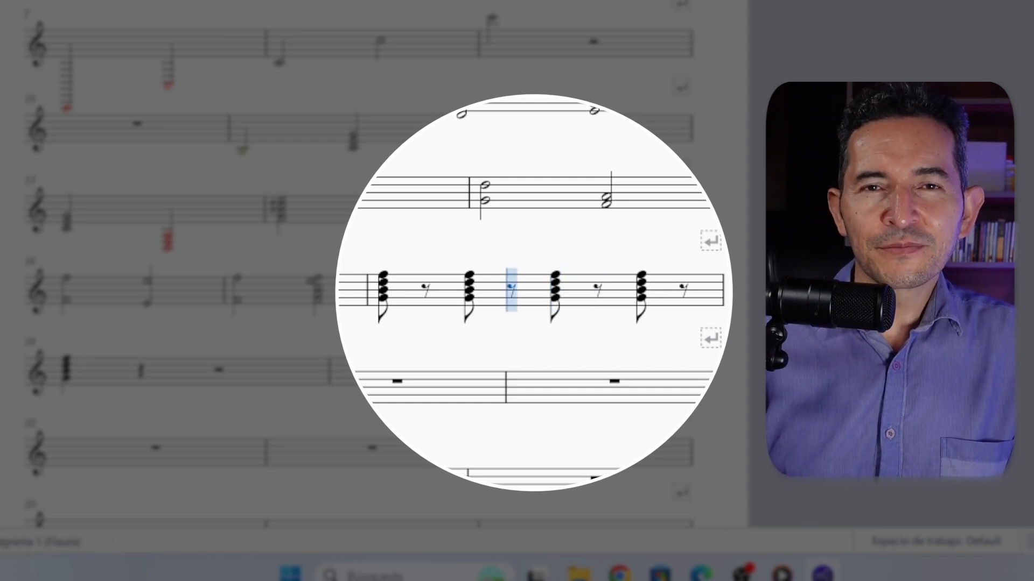
key("Left")
key("shift+Right")
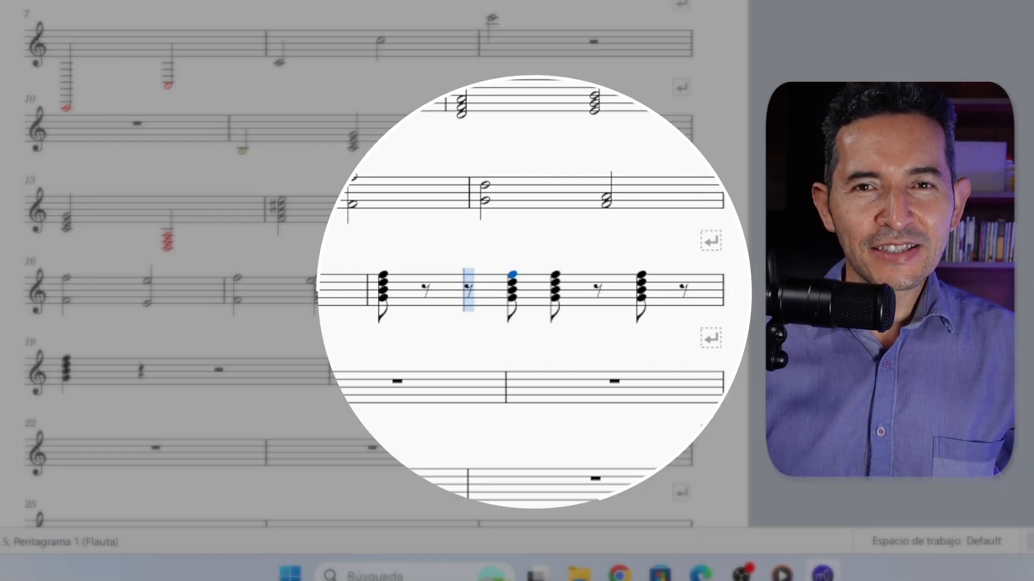
key("Left")
key("Left")
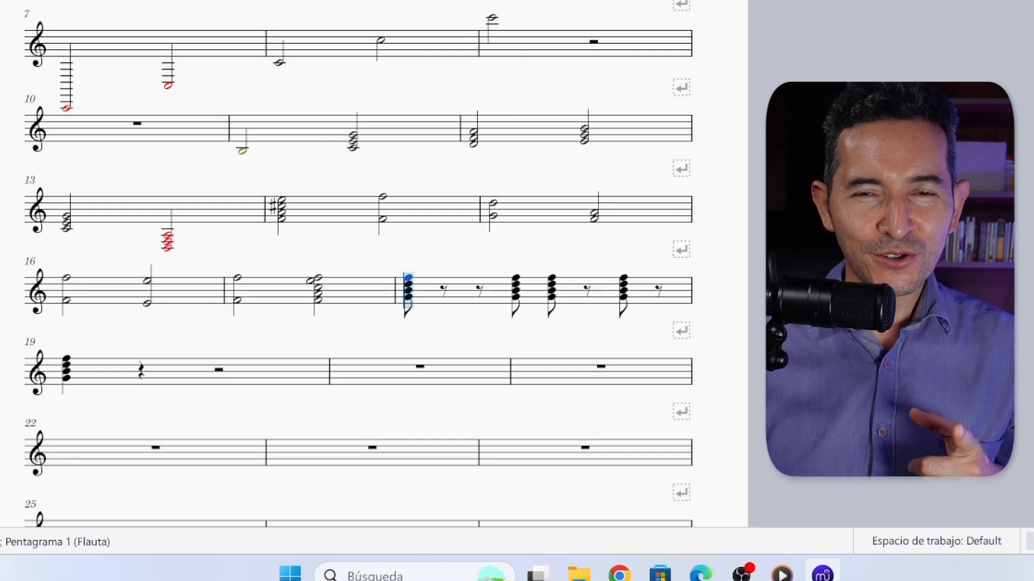
key("shift+Right")
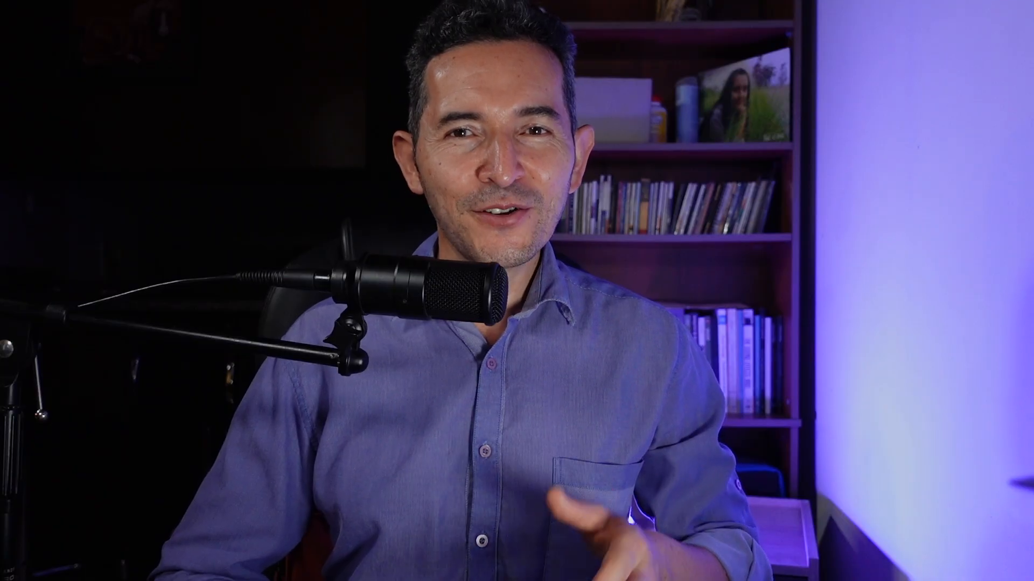